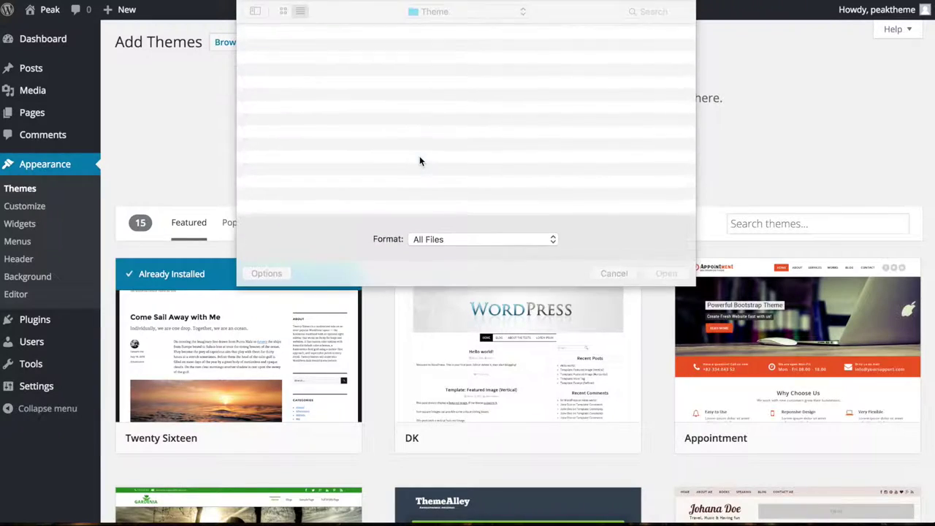
Upload peak.zip from the Theme folder, install the theme and activate it.
double_click(285, 85)
left_click(292, 60)
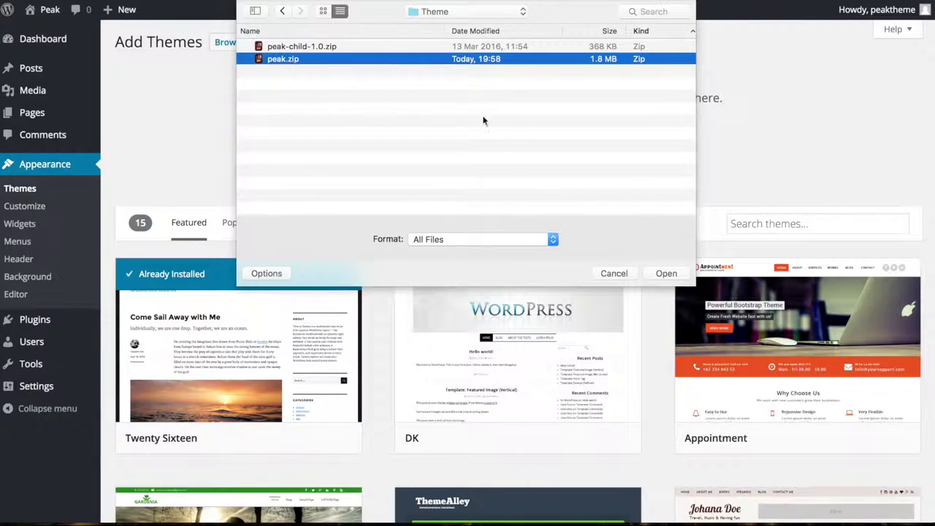
left_click(661, 273)
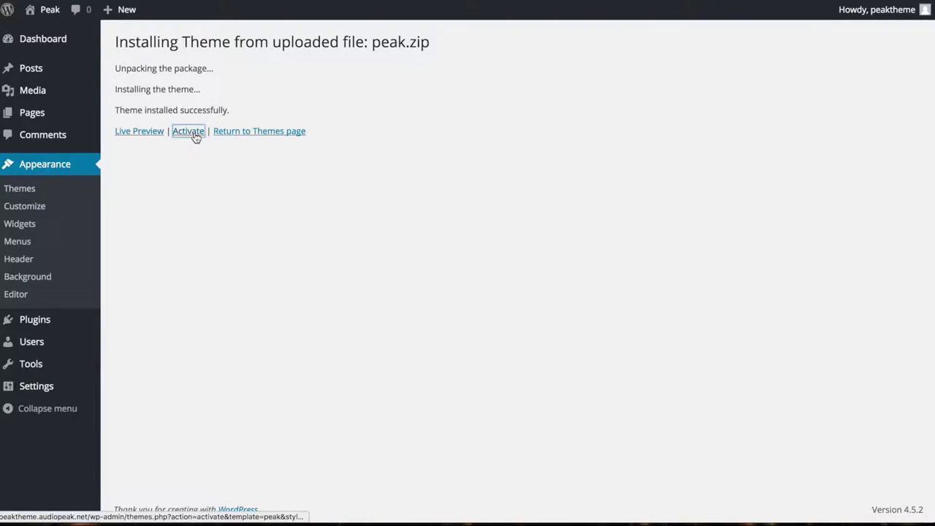
left_click(188, 131)
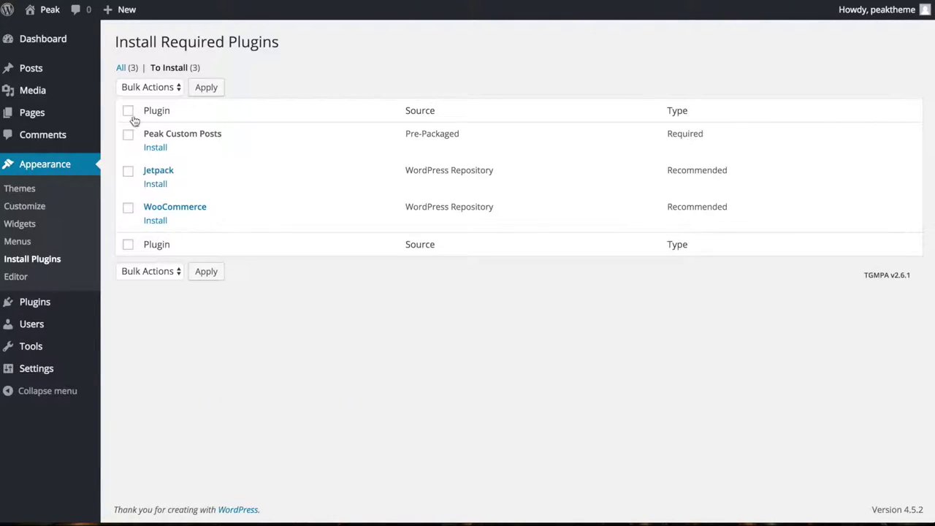
Install the Peak Custom Posts, Jetpack and WooCommerce plugins in bulk and skip the WooCommerce setup.
left_click(148, 91)
left_click(147, 98)
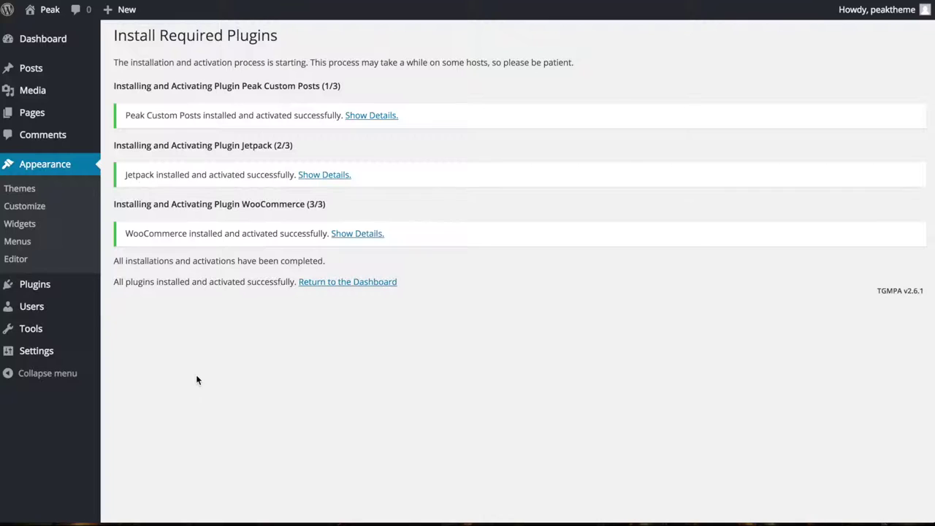
mouse_move(56, 290)
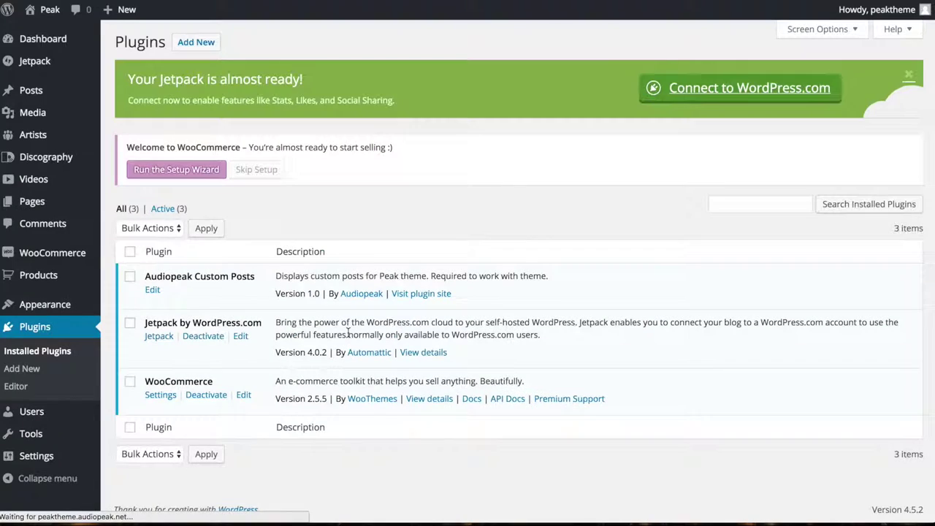
left_click(255, 171)
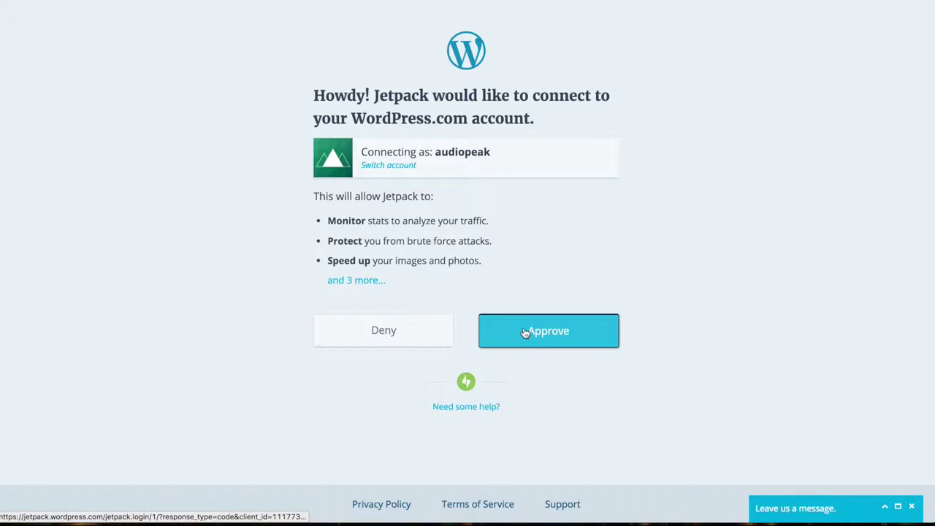
Approve Jetpack's connection to the WordPress.com account and skip the Jump Start features.
left_click(524, 333)
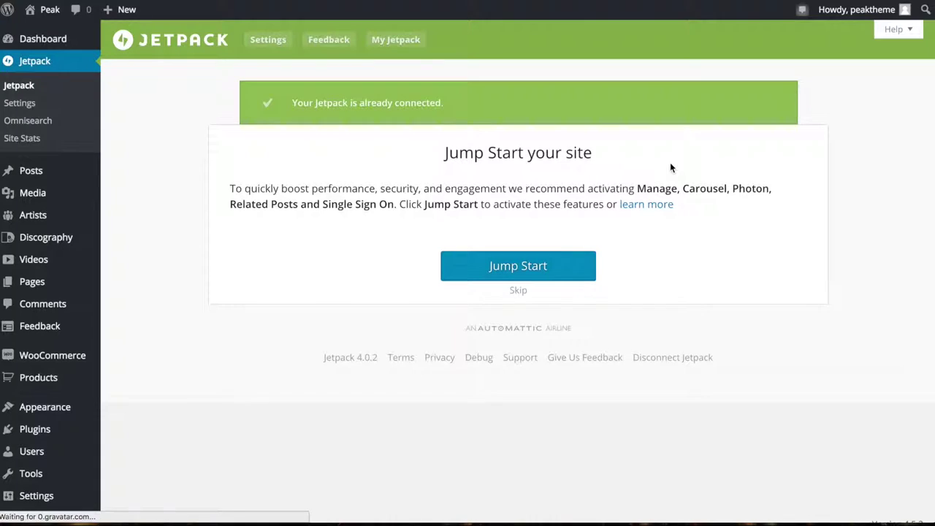
left_click(518, 291)
scroll(154, 241, "down", 1)
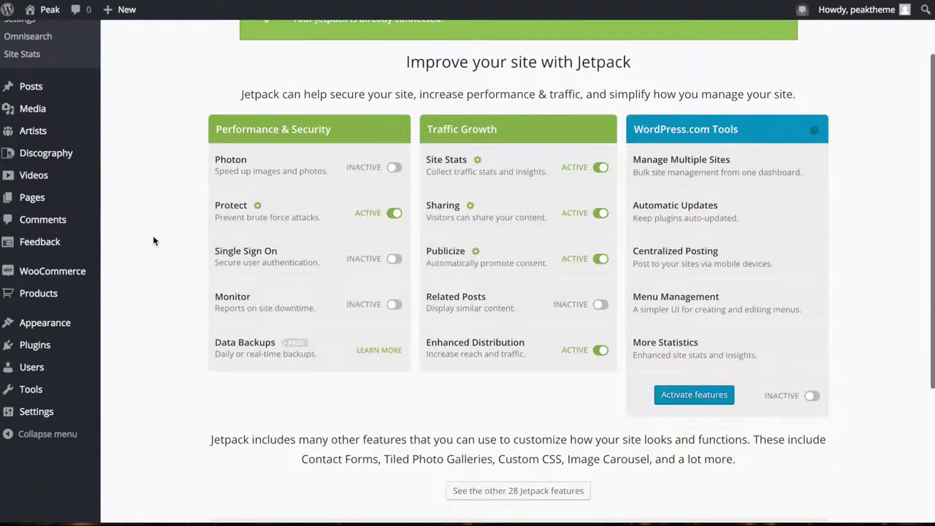
Deactivate all Jetpack modules at once in the Jetpack settings.
scroll(154, 241, "up", 2)
left_click(19, 106)
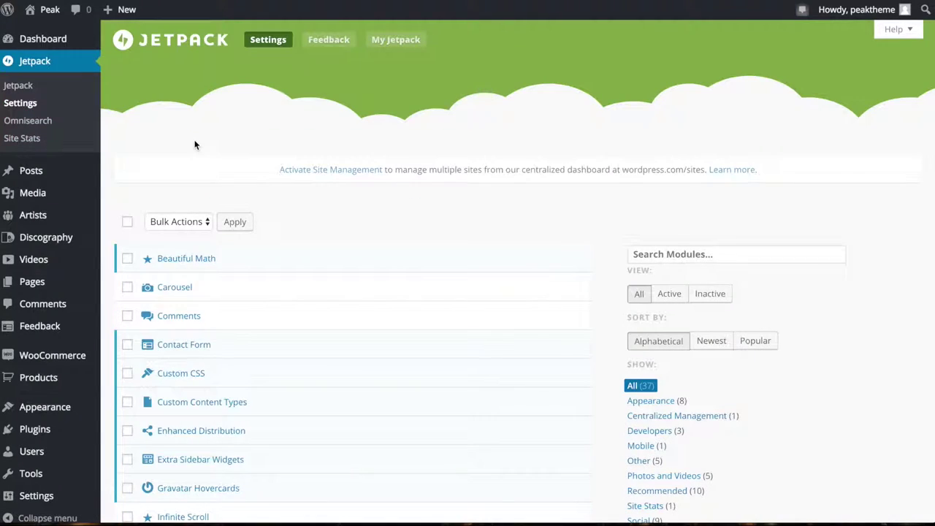
scroll(343, 197, "down", 1)
left_click(167, 164)
left_click(227, 174)
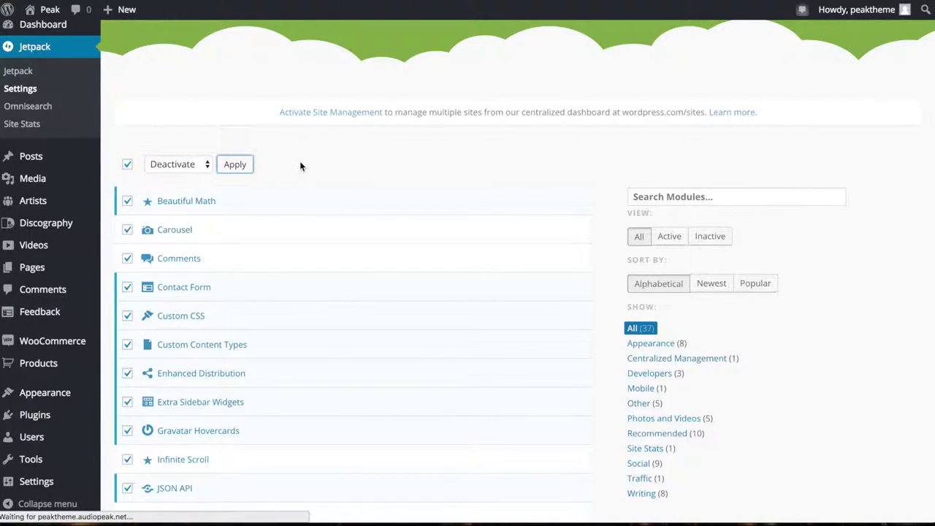
Select the Carousel, Contact Form and Manage modules in the Jetpack module list.
scroll(344, 186, "down", 2)
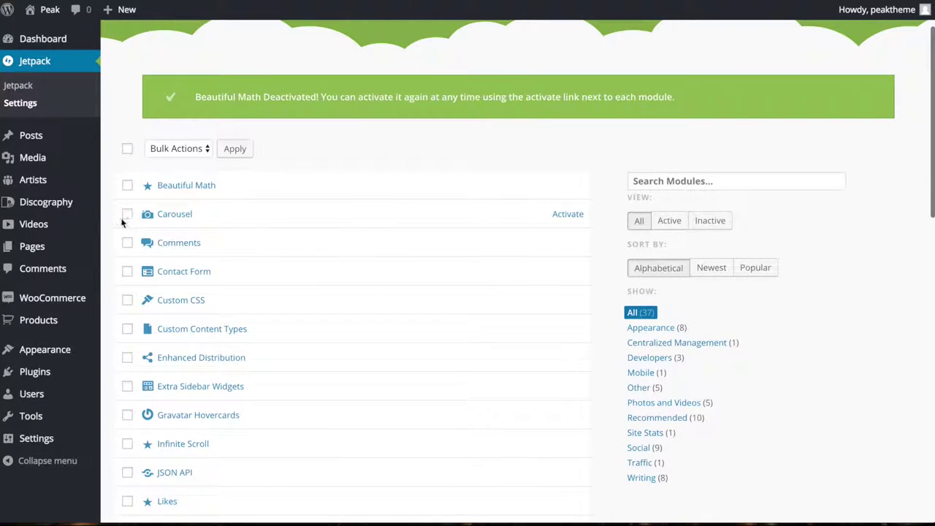
left_click(128, 271)
scroll(318, 283, "down", 3)
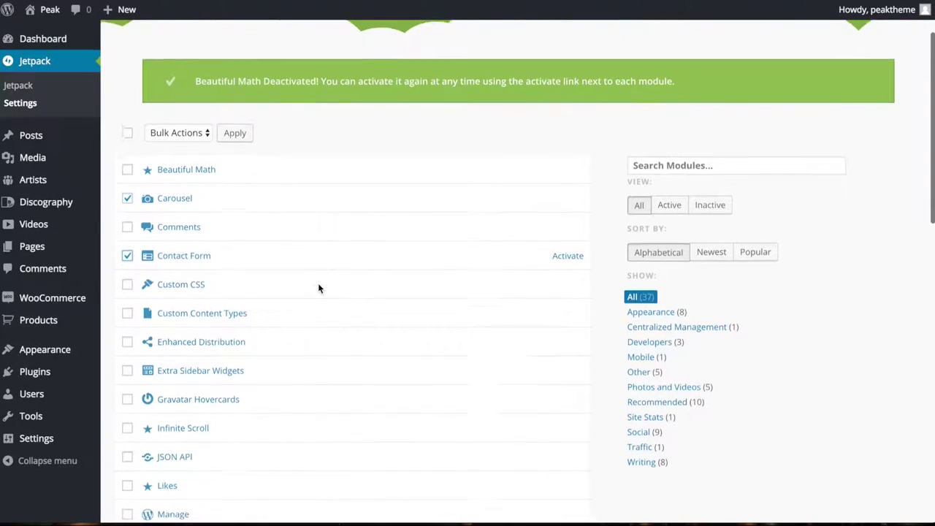
scroll(318, 288, "down", 3)
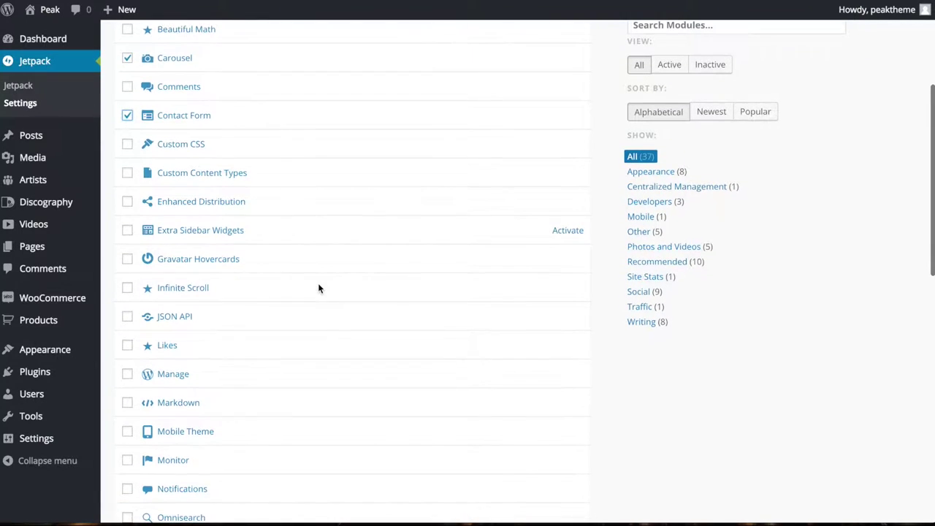
scroll(318, 287, "down", 2)
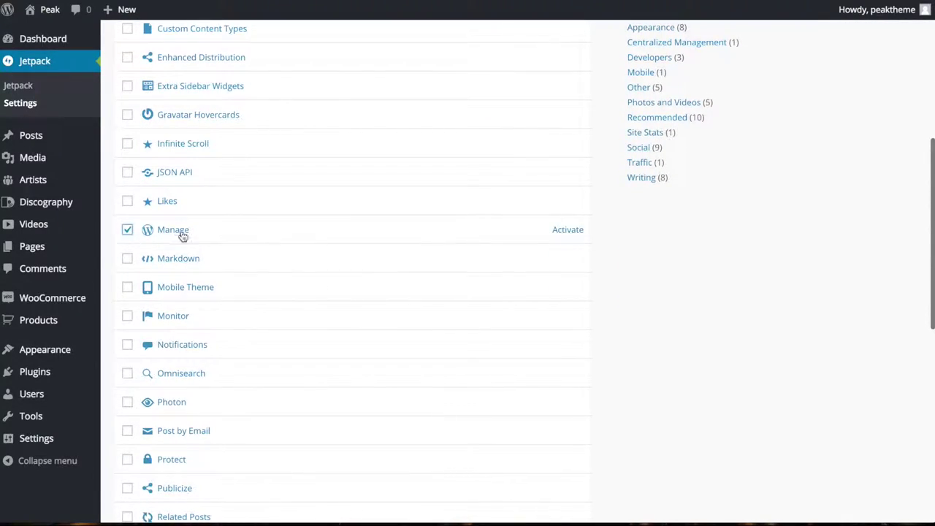
Add the Sharing and Site Stats modules to the Jetpack module selection.
scroll(307, 277, "down", 3)
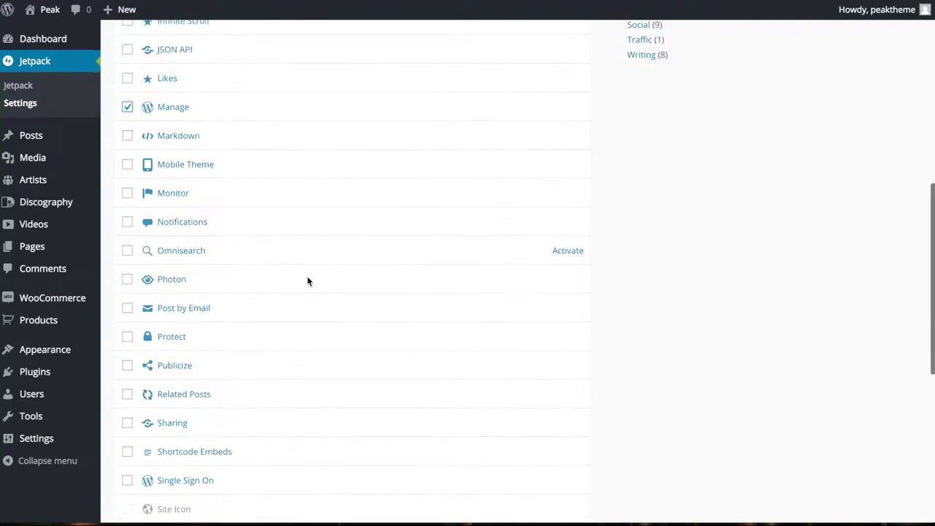
scroll(326, 257, "down", 1)
scroll(221, 276, "down", 2)
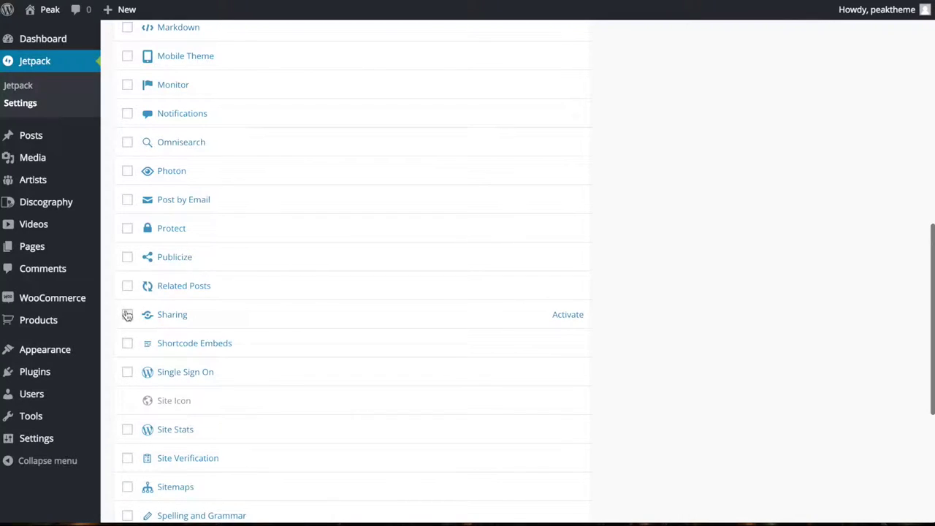
left_click(127, 314)
scroll(261, 302, "down", 4)
scroll(261, 301, "down", 1)
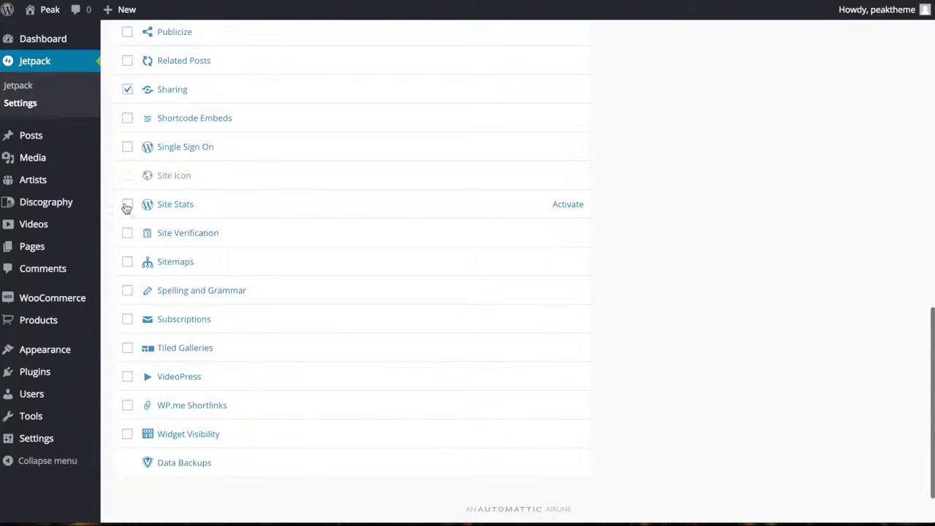
left_click(127, 205)
Activate the selected Jetpack modules in bulk.
scroll(320, 263, "down", 1)
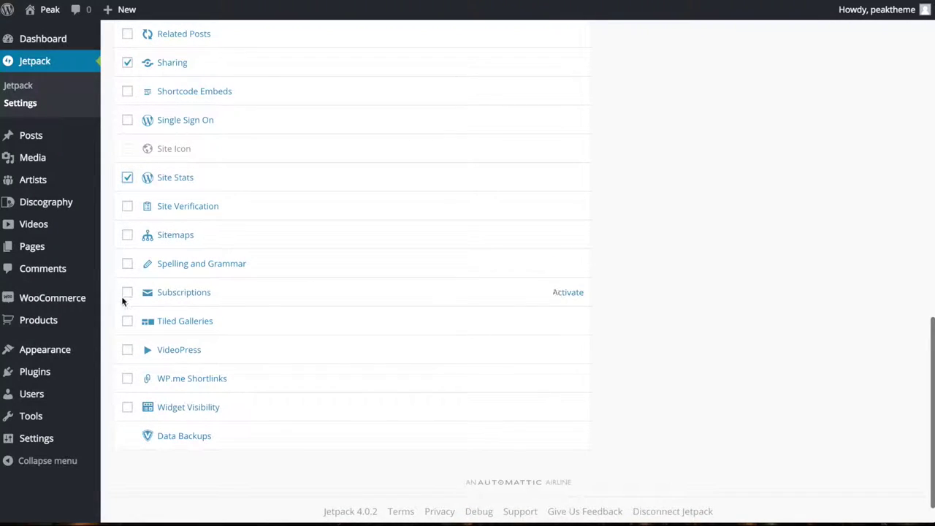
scroll(267, 334, "down", 1)
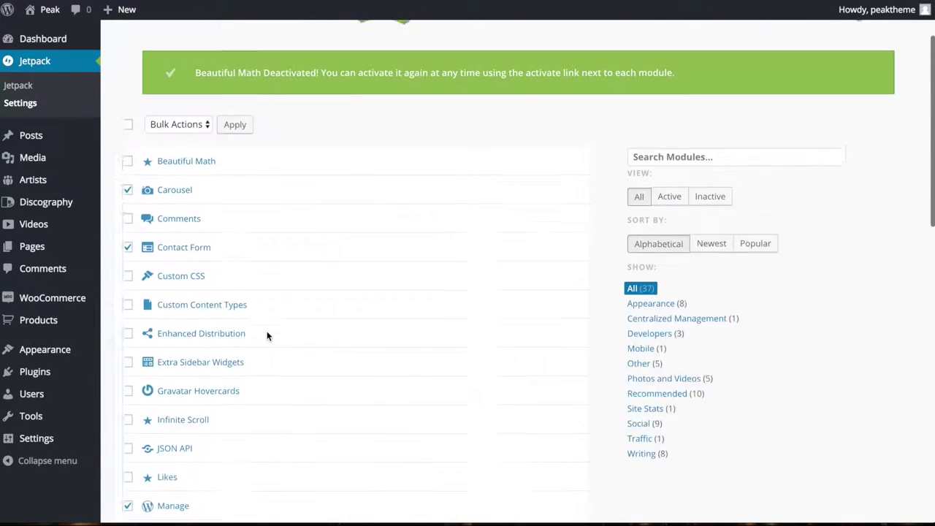
left_click(156, 189)
left_click(234, 188)
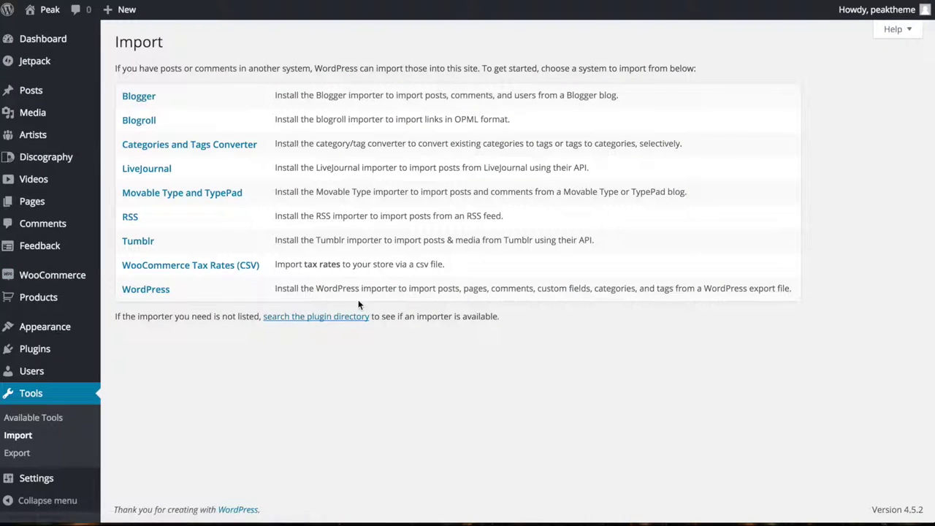
Install the WordPress Importer plugin for WordPress export files, activate it and run the importer.
left_click(167, 291)
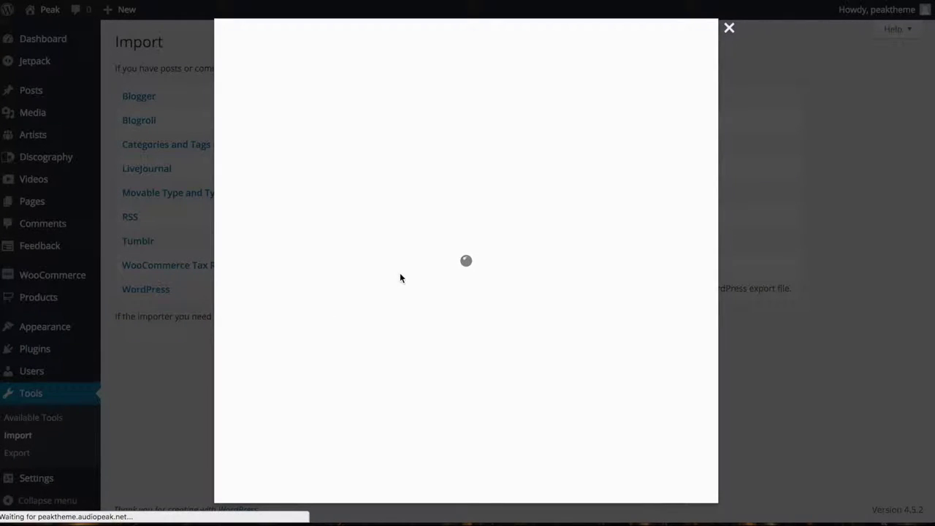
scroll(384, 256, "down", 2)
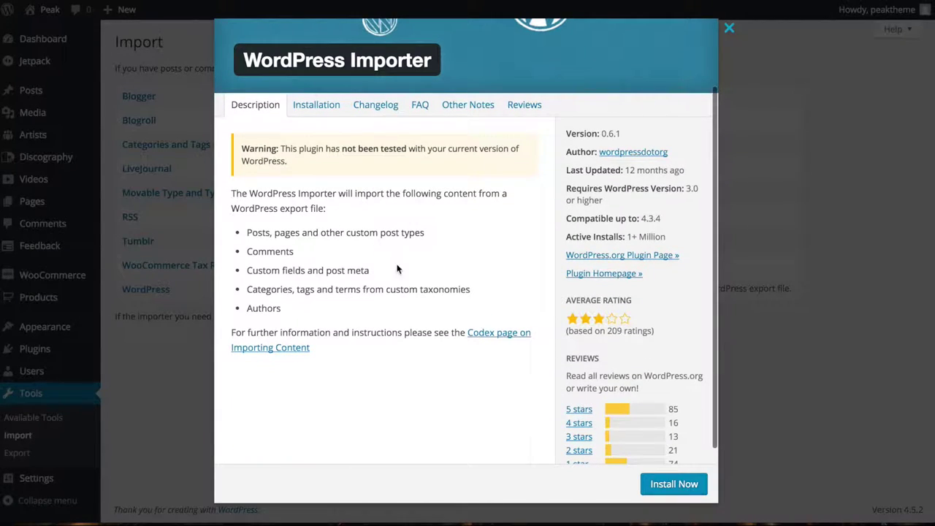
left_click(668, 486)
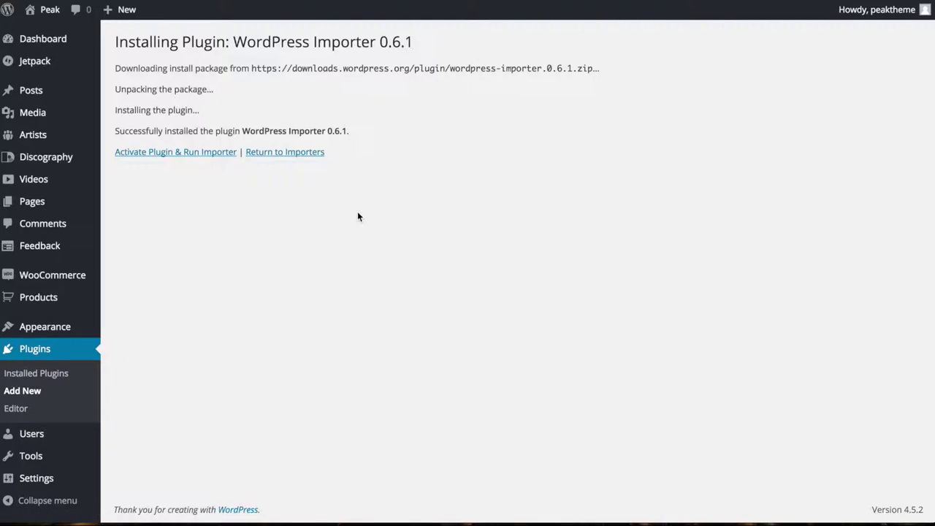
left_click(173, 152)
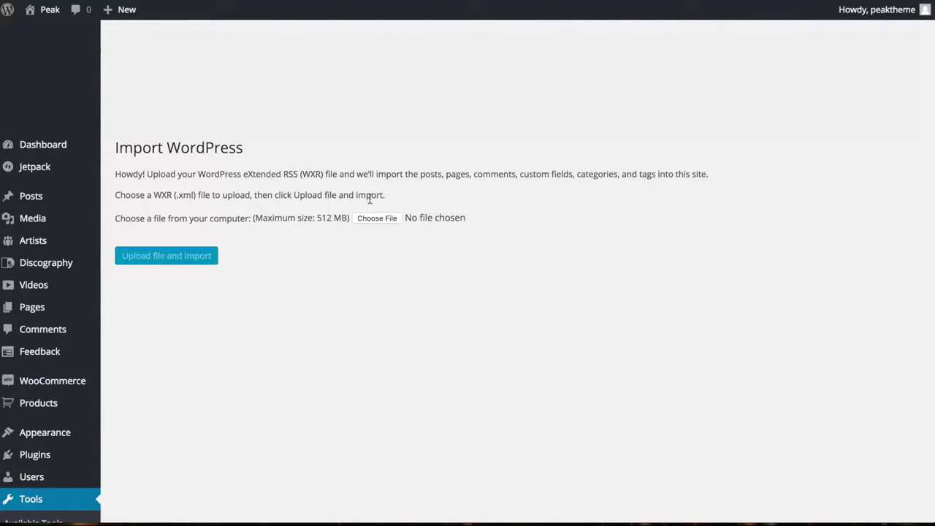
Choose peak-demo-data.xml from the Demo Data folder and upload it for import.
left_click(376, 219)
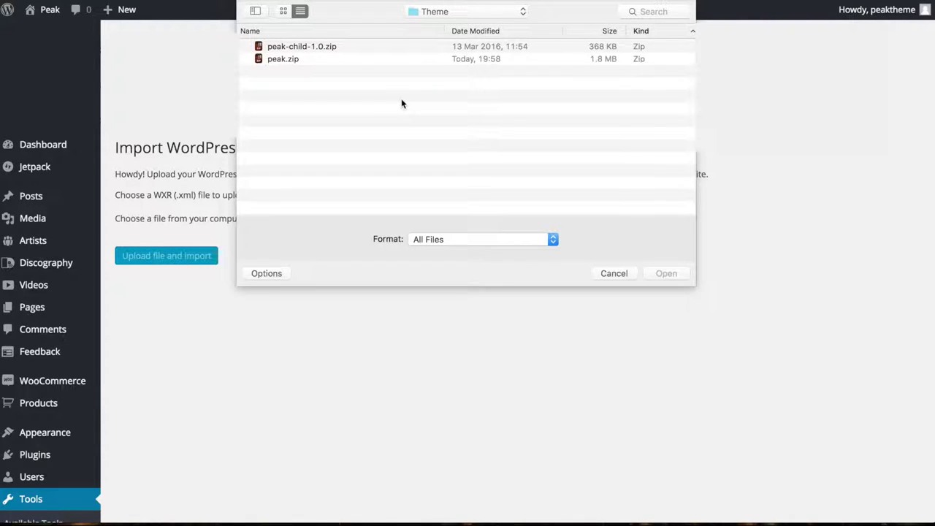
key("super+Up")
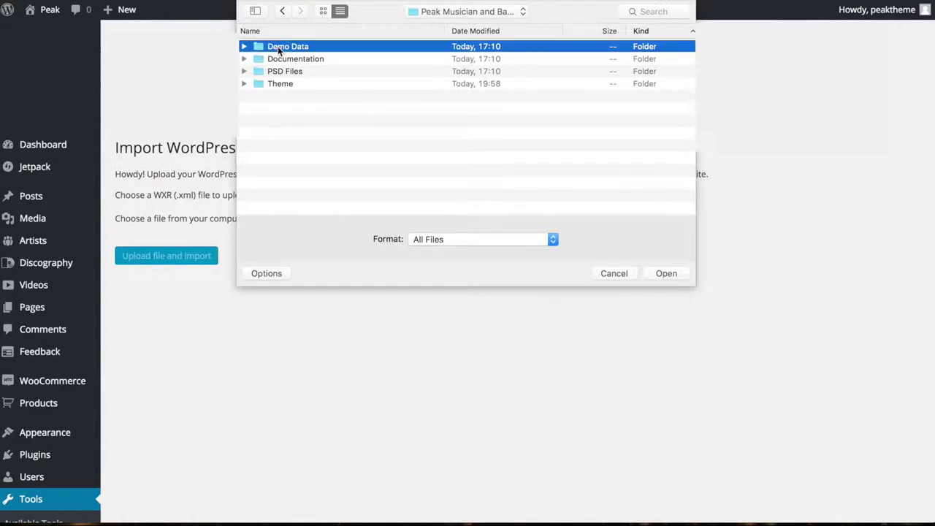
double_click(278, 46)
double_click(303, 46)
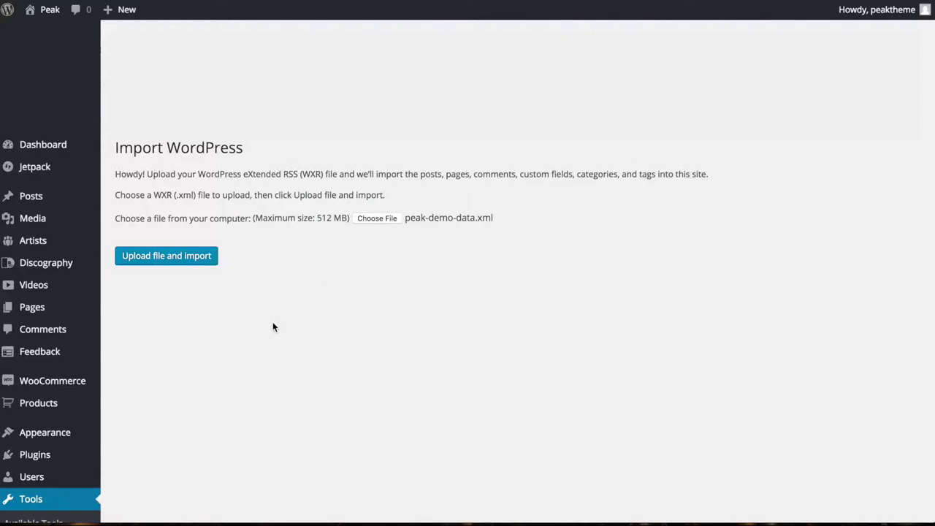
left_click(168, 262)
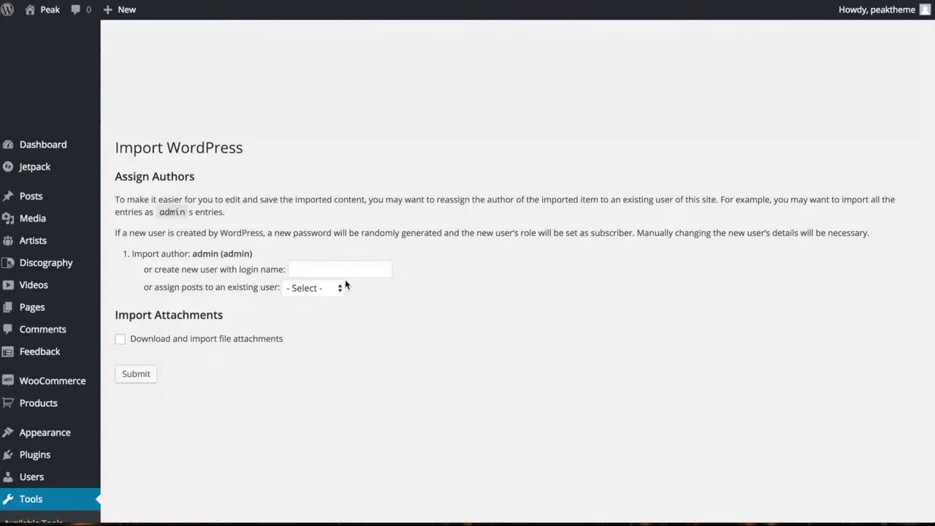
Assign the imported admin posts to the existing user peaktheme and submit the import.
left_click(325, 289)
left_click(321, 301)
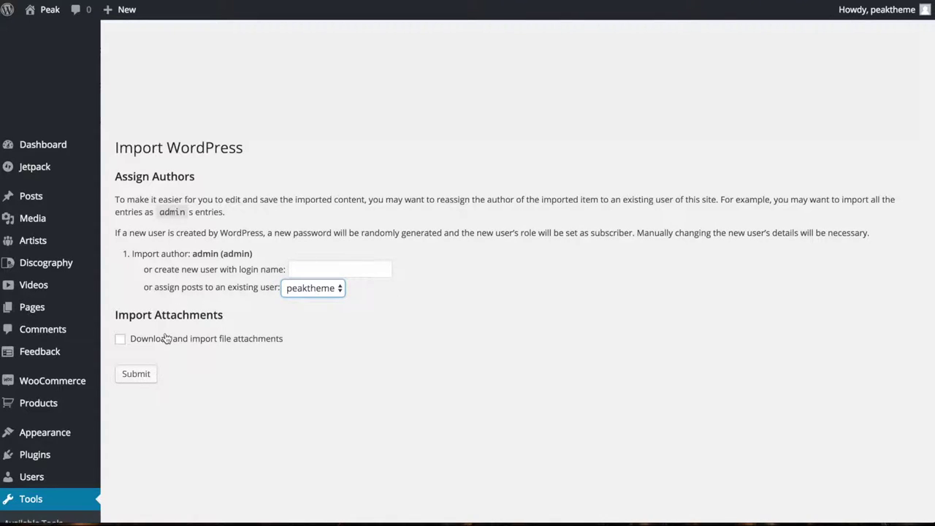
key("Return")
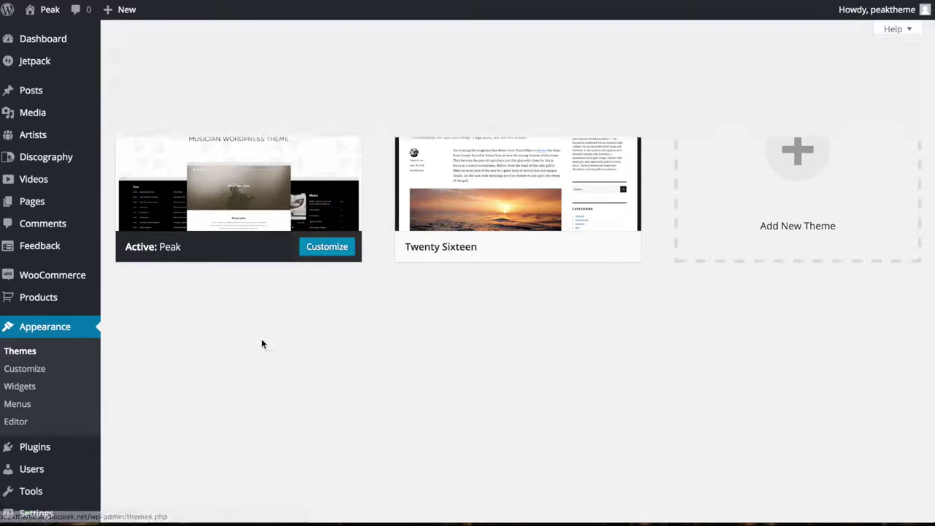
Customize the active Peak theme to display a static front page, using Home as the front page.
left_click(328, 247)
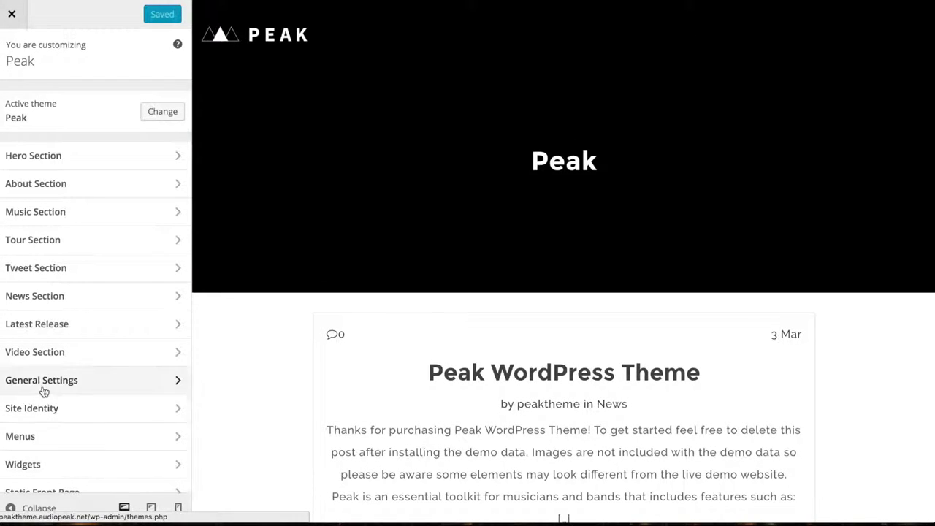
scroll(41, 391, "down", 1)
left_click(38, 480)
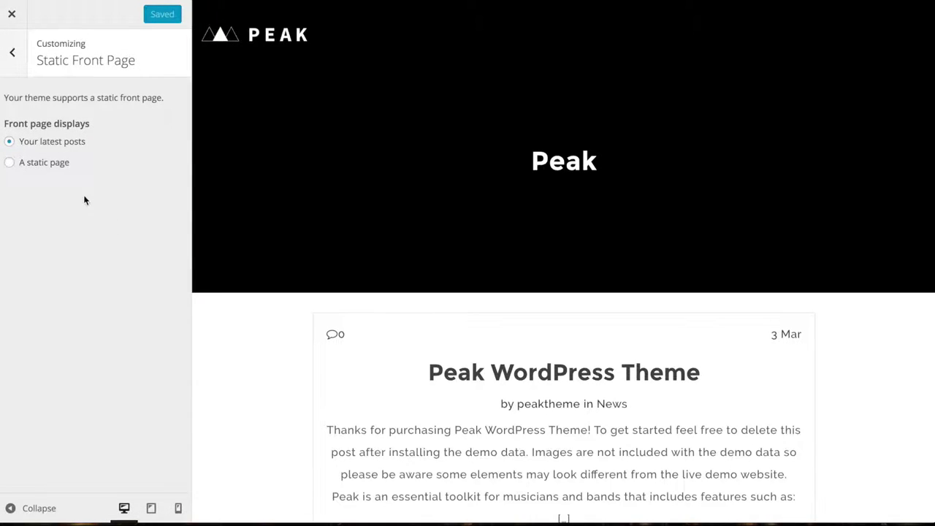
left_click(40, 169)
left_click(66, 216)
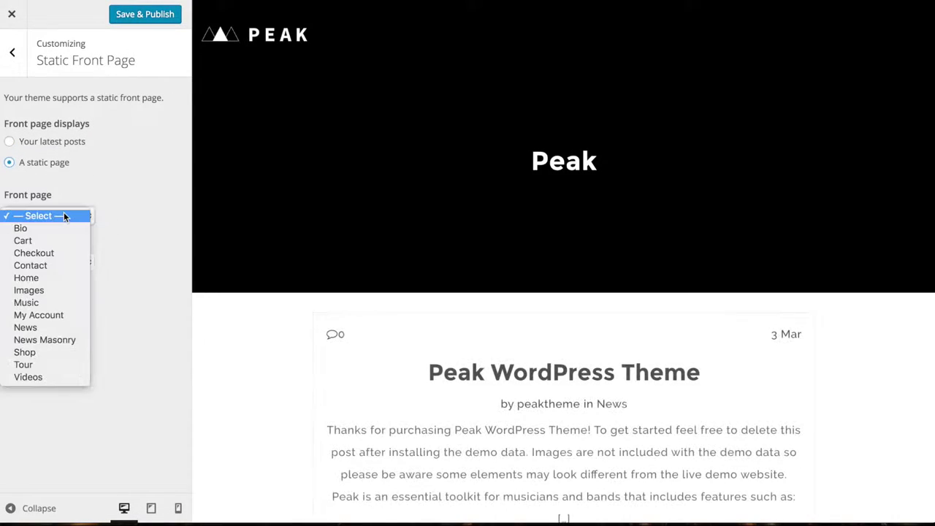
left_click(37, 281)
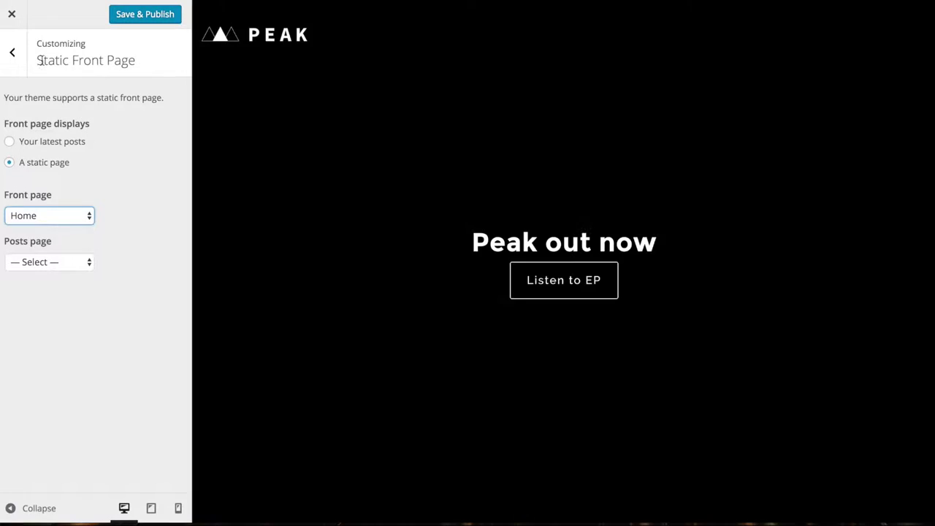
left_click(12, 53)
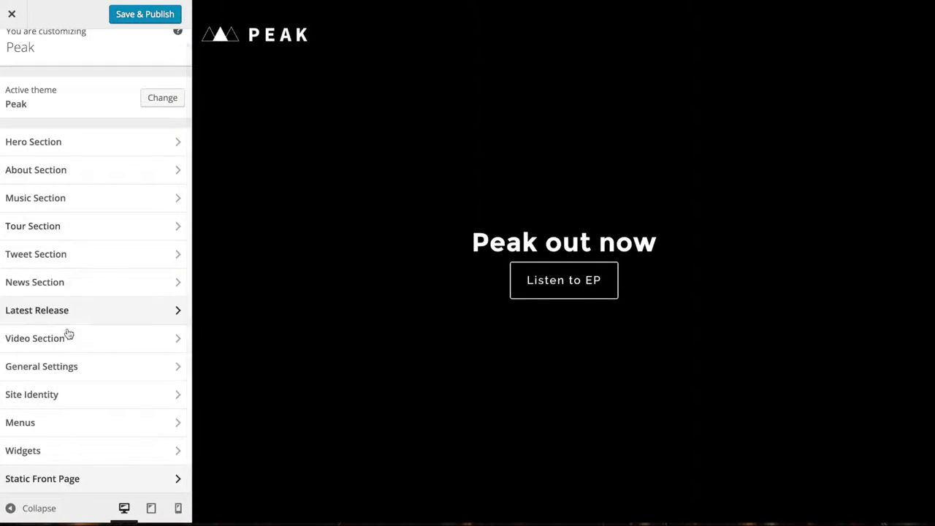
Open the Main Menu for editing and add the Music page as its first item.
left_click(54, 427)
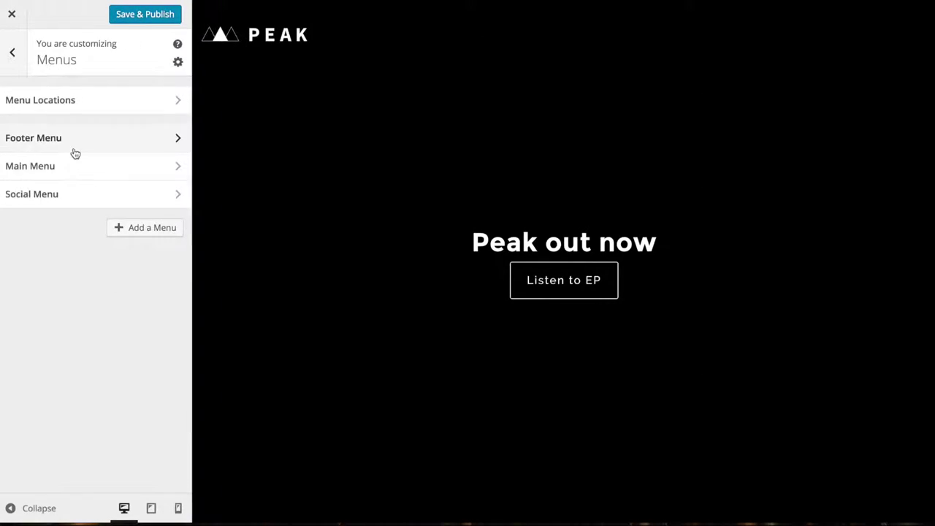
left_click(37, 175)
left_click(120, 128)
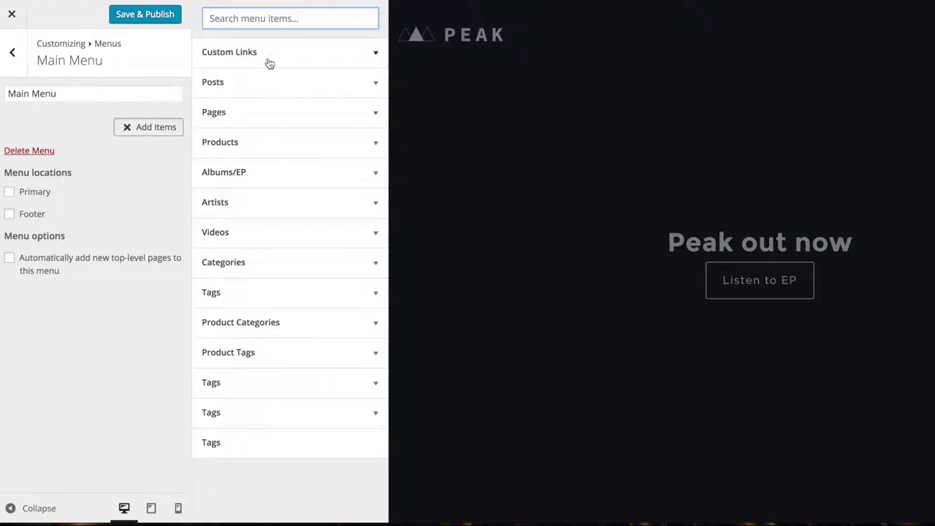
left_click(227, 113)
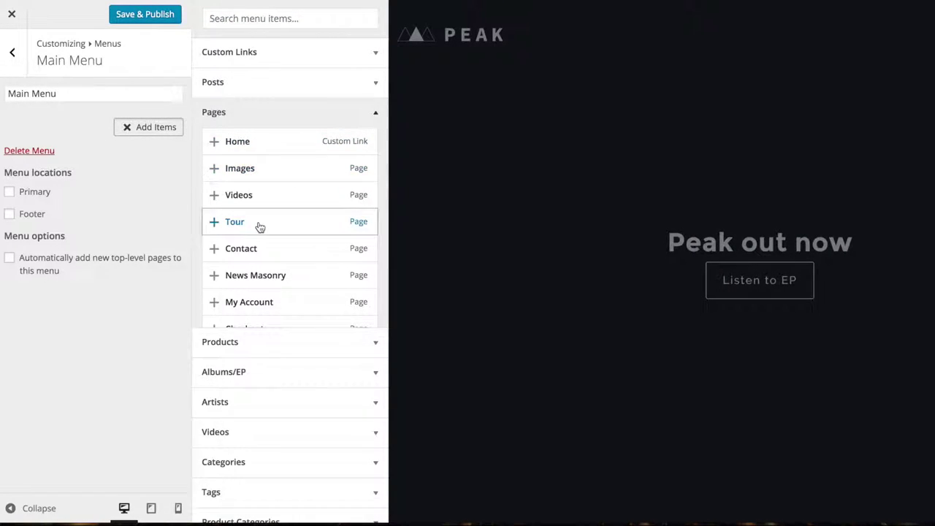
scroll(260, 227, "down", 3)
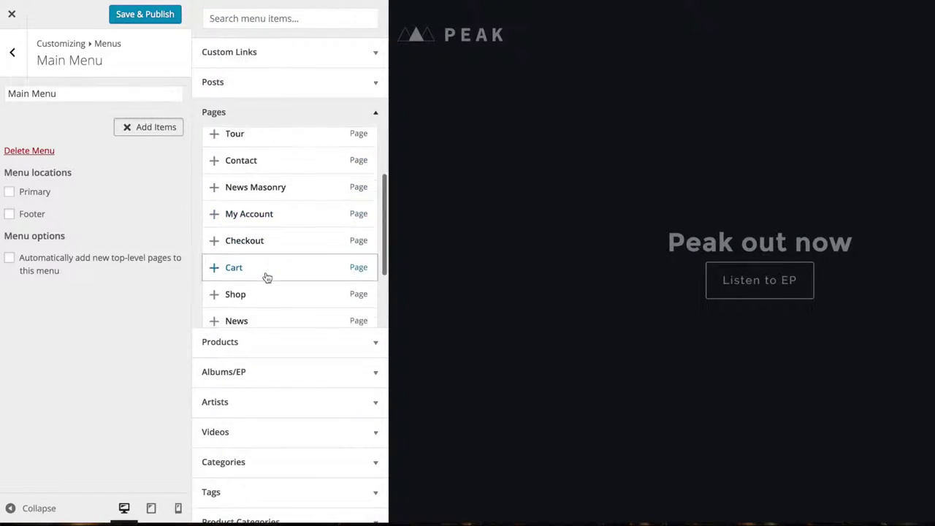
scroll(266, 275, "down", 3)
left_click(265, 276)
Add the Bio, News and Shop pages to the Main Menu.
scroll(314, 229, "up", 2)
scroll(315, 229, "up", 4)
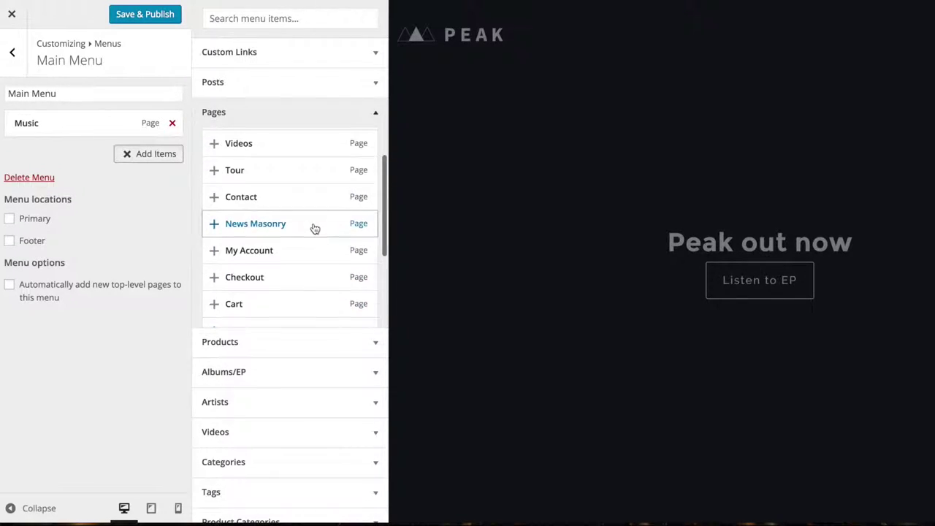
scroll(314, 229, "down", 6)
left_click(280, 261)
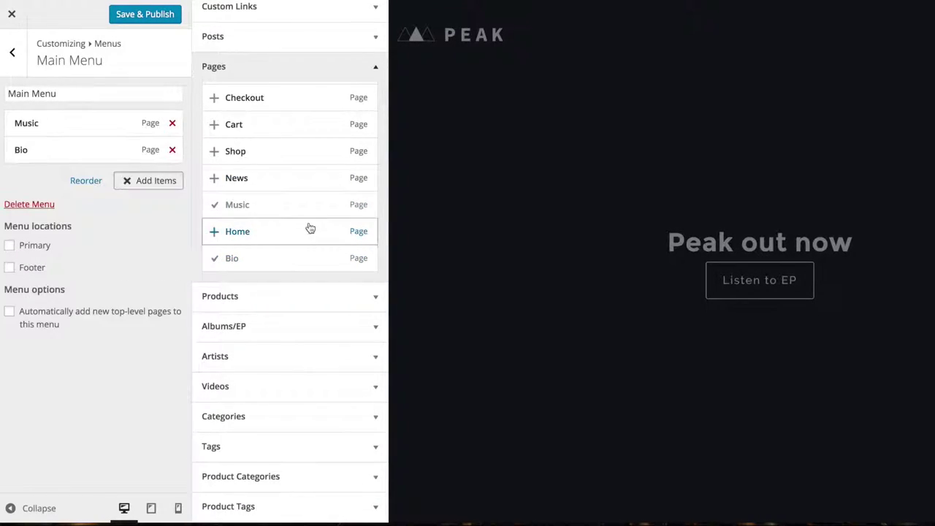
scroll(300, 228, "up", 2)
left_click(268, 214)
left_click(252, 192)
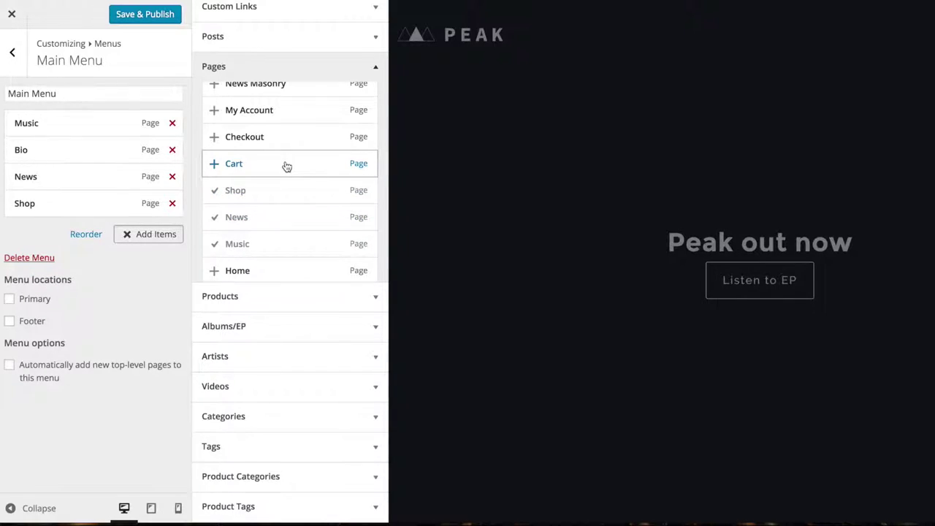
Add the Images, Videos, Tour, Contact and News Masonry pages to the Main Menu.
scroll(284, 167, "up", 5)
left_click(281, 171)
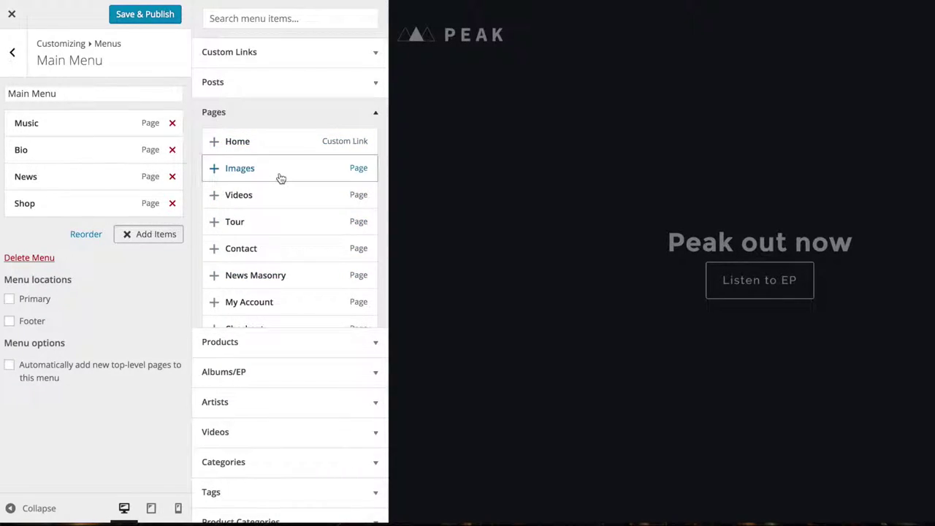
left_click(282, 196)
left_click(291, 222)
scroll(314, 226, "down", 1)
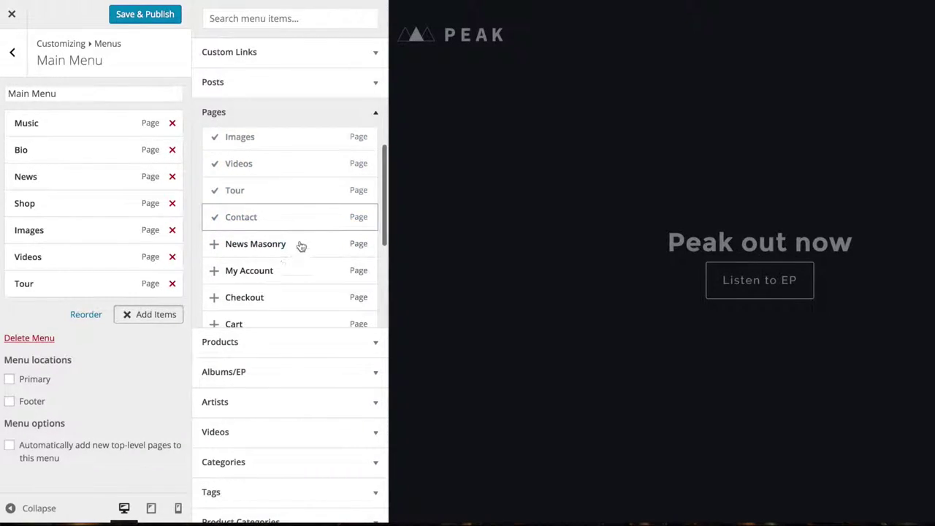
left_click(294, 246)
scroll(270, 273, "down", 3)
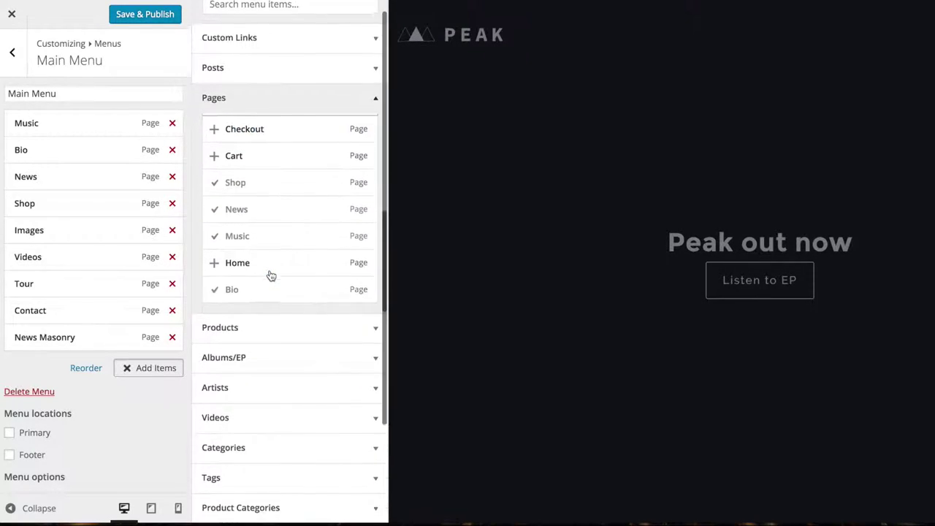
scroll(269, 274, "down", 1)
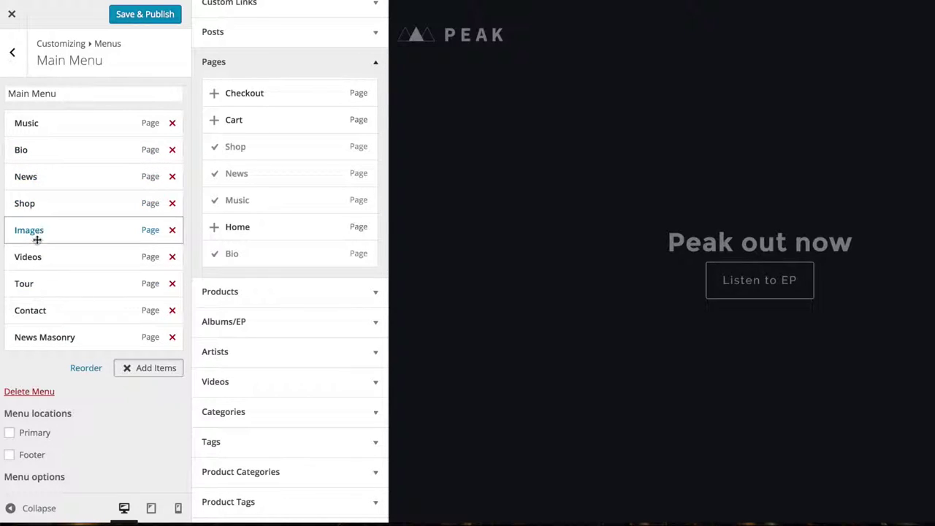
Arrange the Main Menu as Music, Bio, Images, Videos, Tour, Shop, a News custom link containing News and News Masonry, and Contact.
left_click_drag(34, 241, 25, 177)
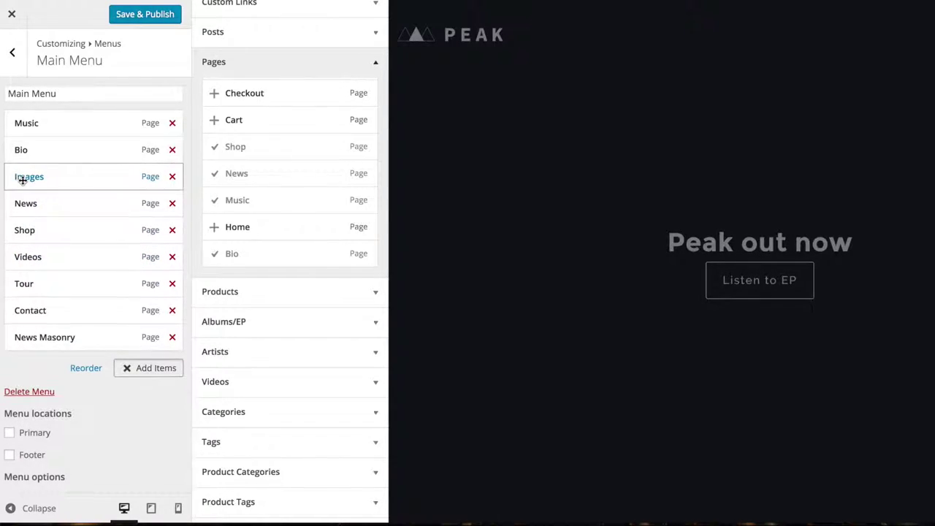
left_click_drag(49, 263, 42, 290)
left_click_drag(41, 338, 37, 310)
left_click_drag(42, 256, 39, 230)
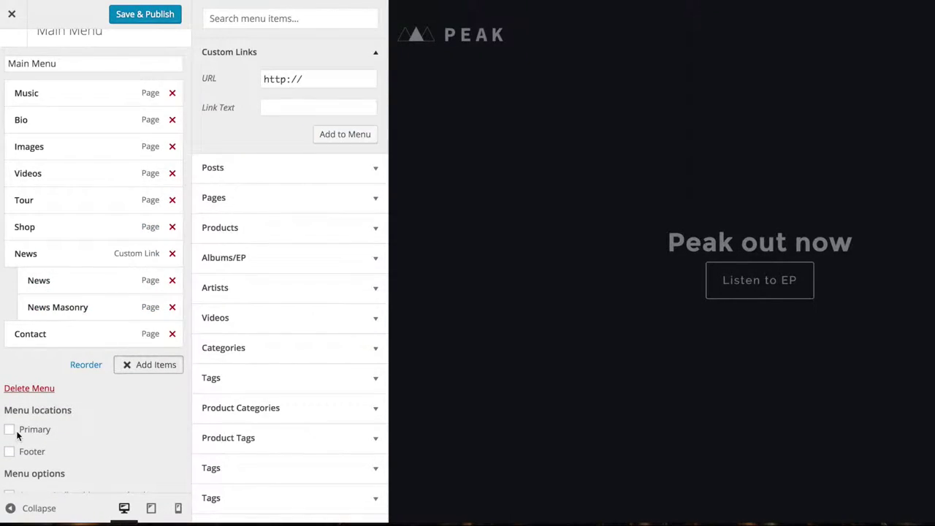
Assign the Main Menu to the Primary menu location.
left_click(7, 434)
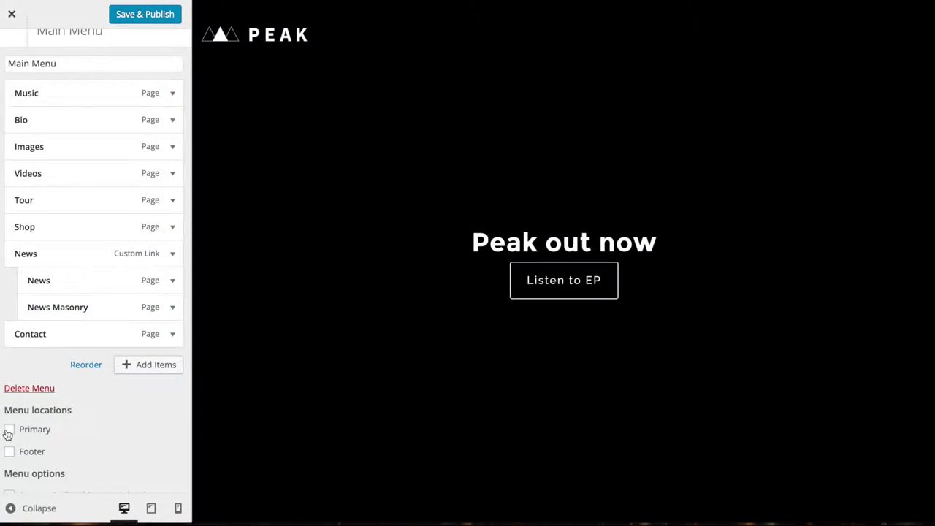
left_click(9, 431)
scroll(131, 419, "up", 1)
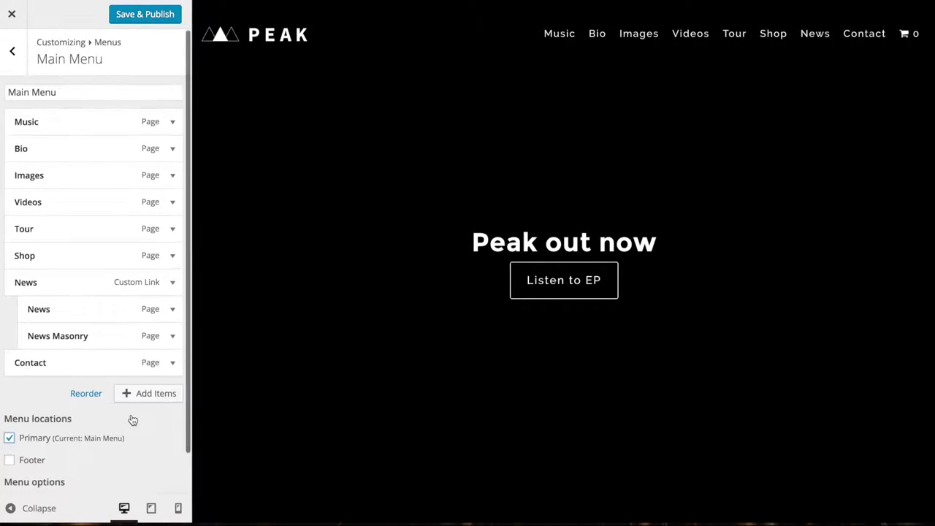
left_click(12, 52)
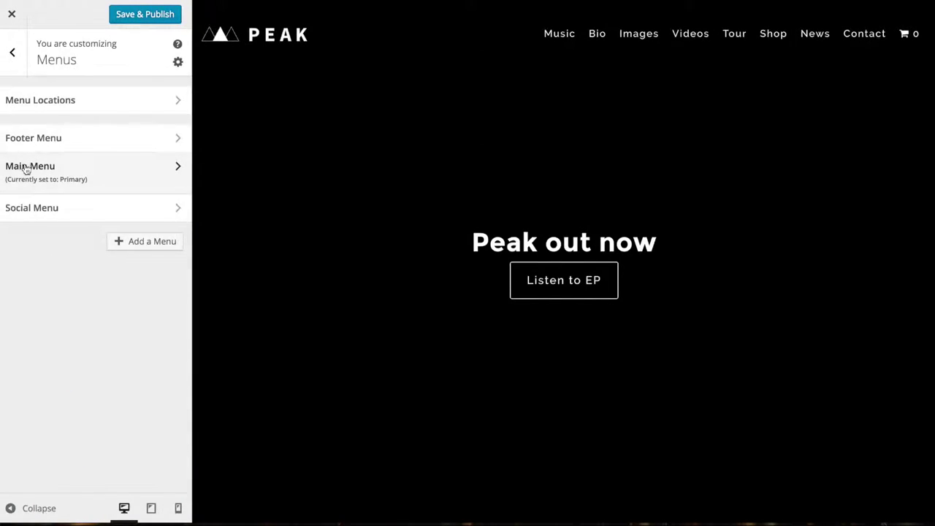
left_click(11, 137)
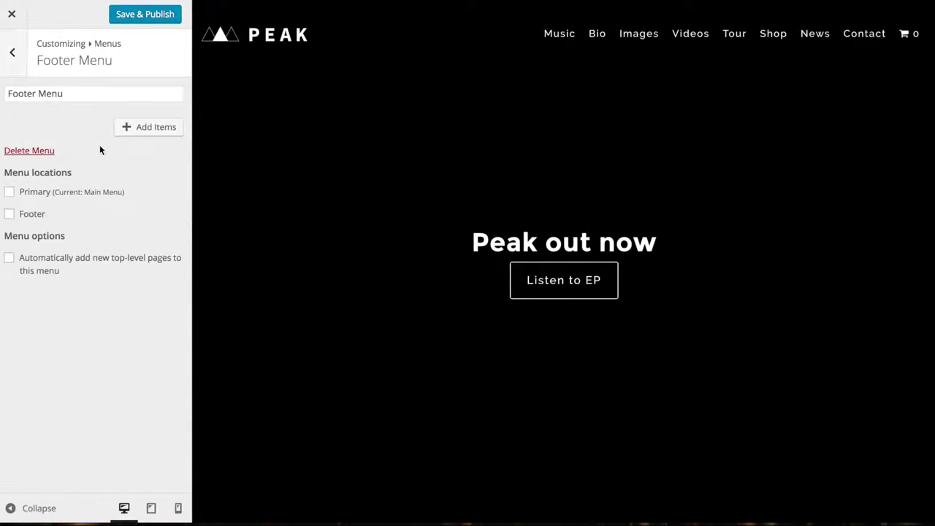
left_click(142, 129)
left_click(316, 76)
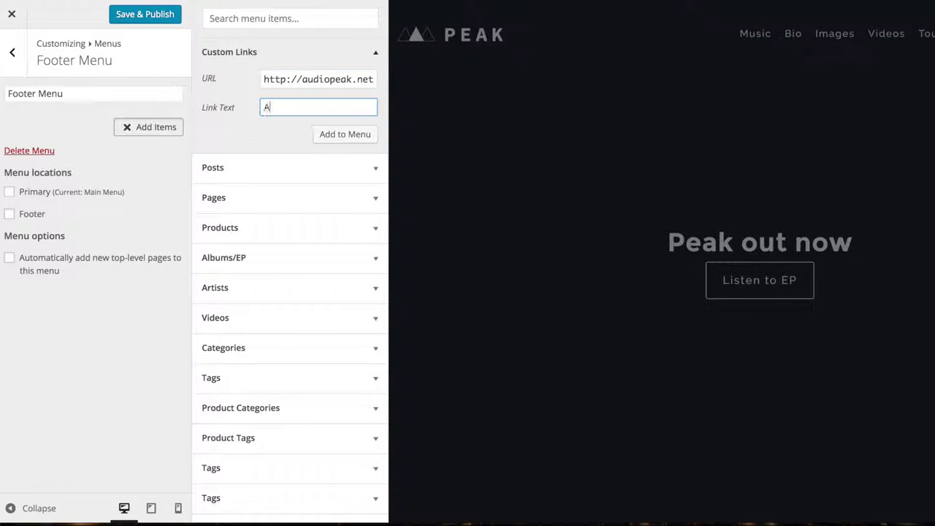
left_click(338, 138)
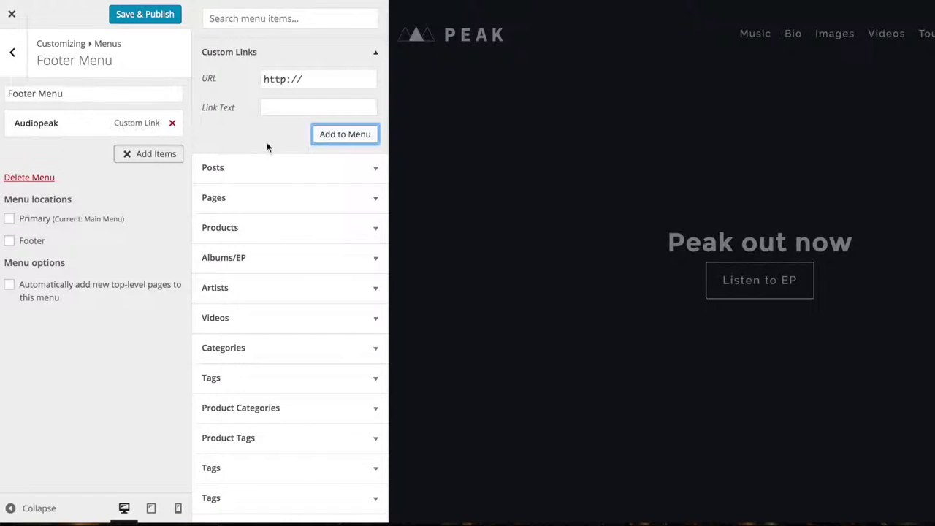
left_click(8, 241)
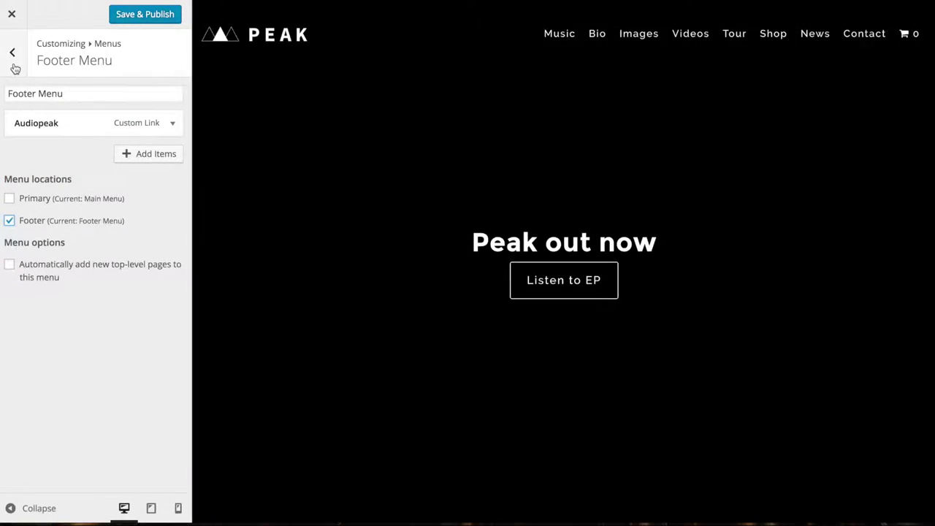
left_click(13, 52)
left_click(15, 66)
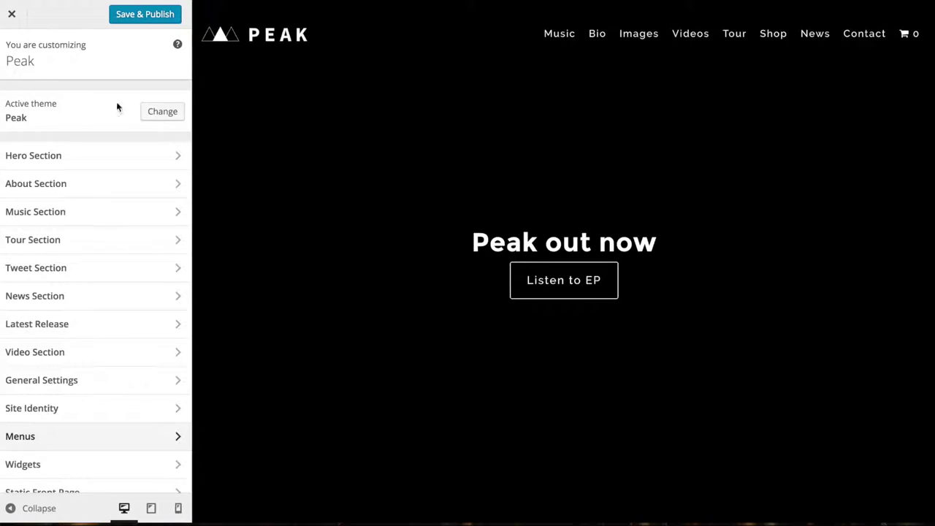
Add an Albums widget to the Footer 1 widget area and title it Music.
scroll(361, 153, "down", 15)
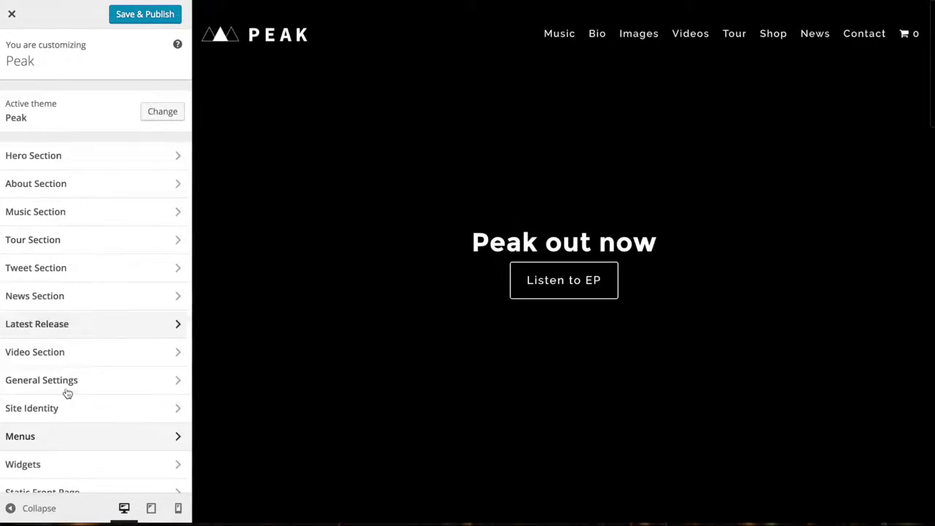
scroll(94, 441, "down", 1)
left_click(84, 451)
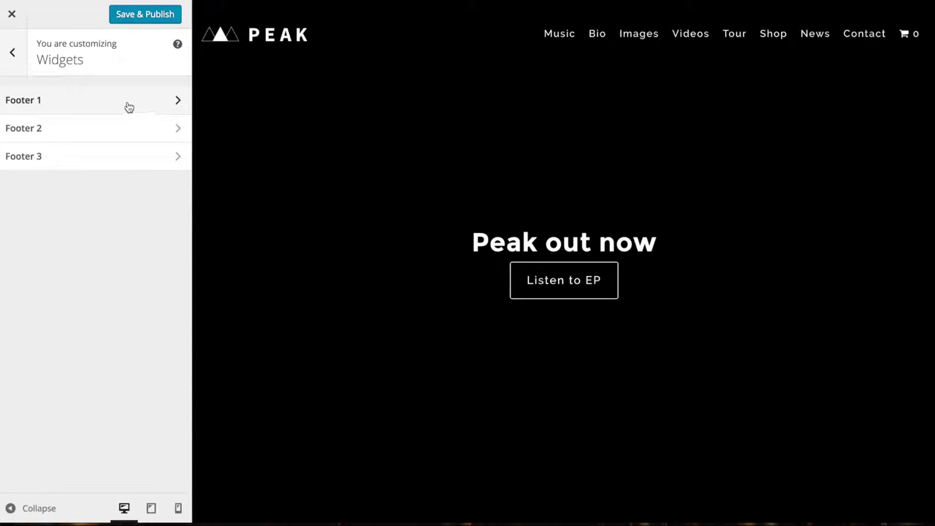
left_click(167, 109)
left_click(142, 106)
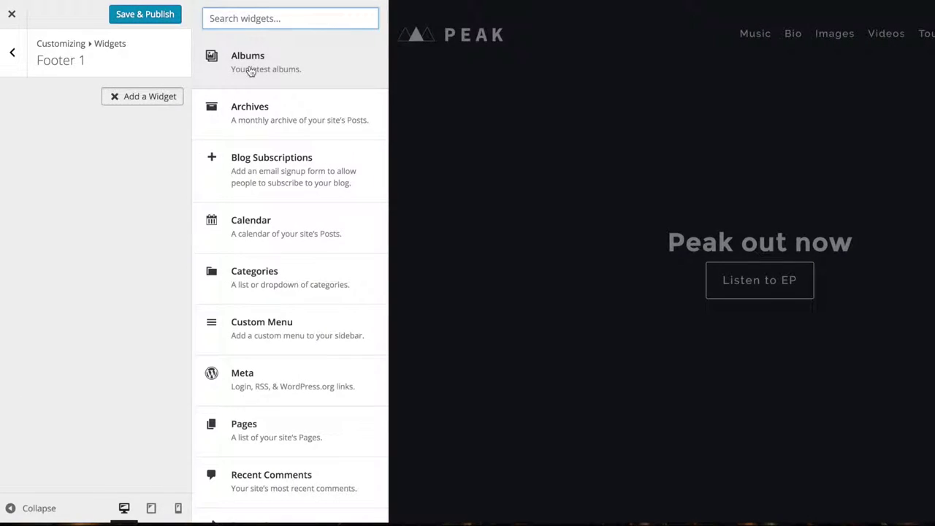
left_click(249, 72)
left_click(124, 147)
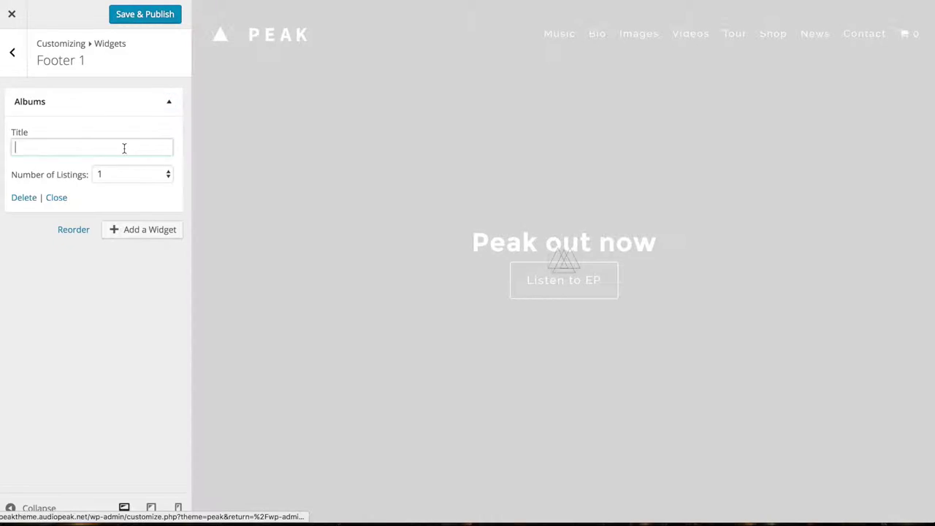
type("Music")
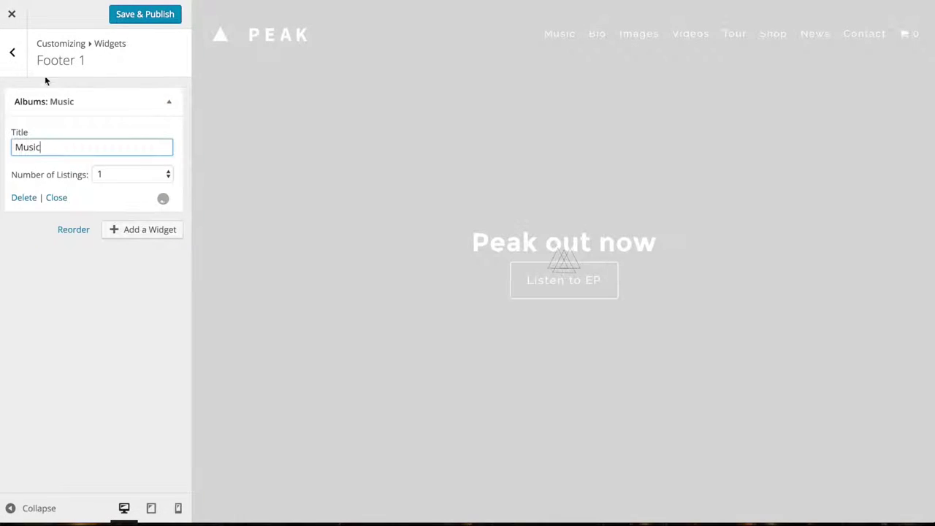
left_click(13, 52)
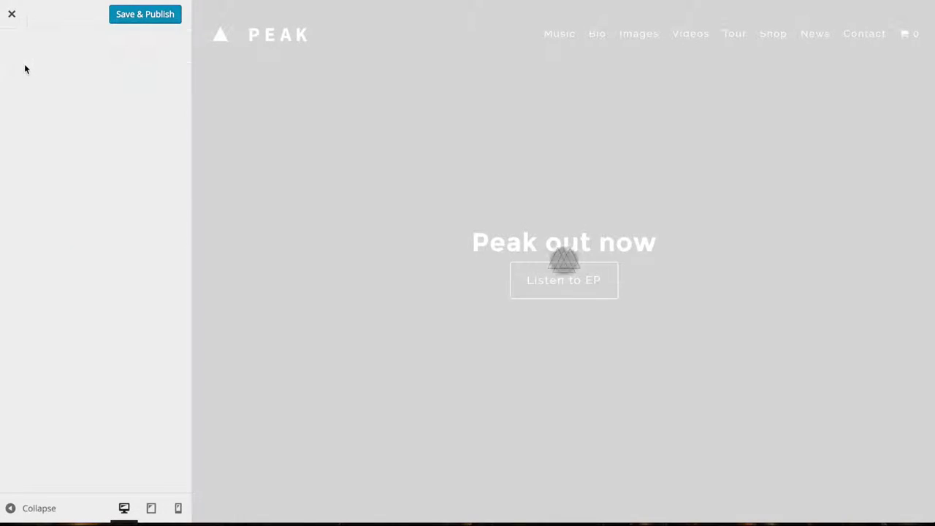
Add a Recent Posts widget to the Footer 2 widget area and title it News.
left_click(67, 126)
left_click(162, 98)
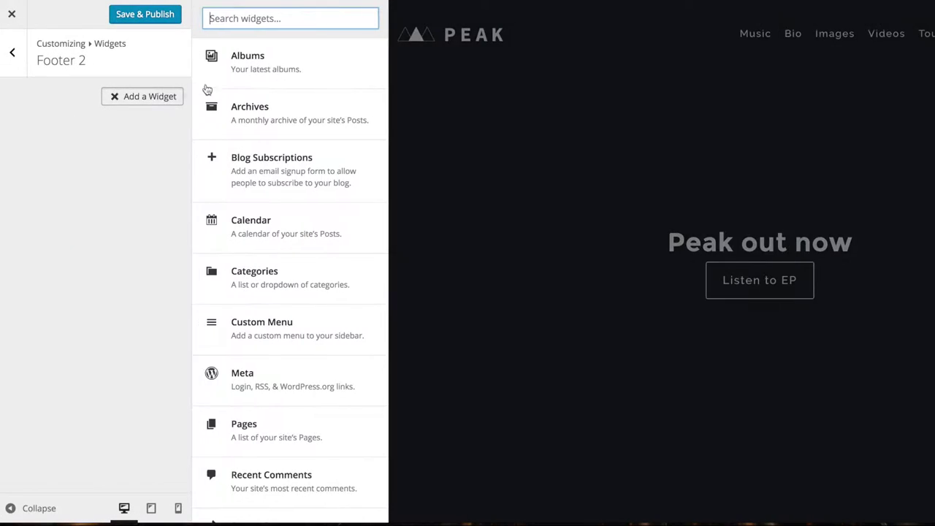
type("post")
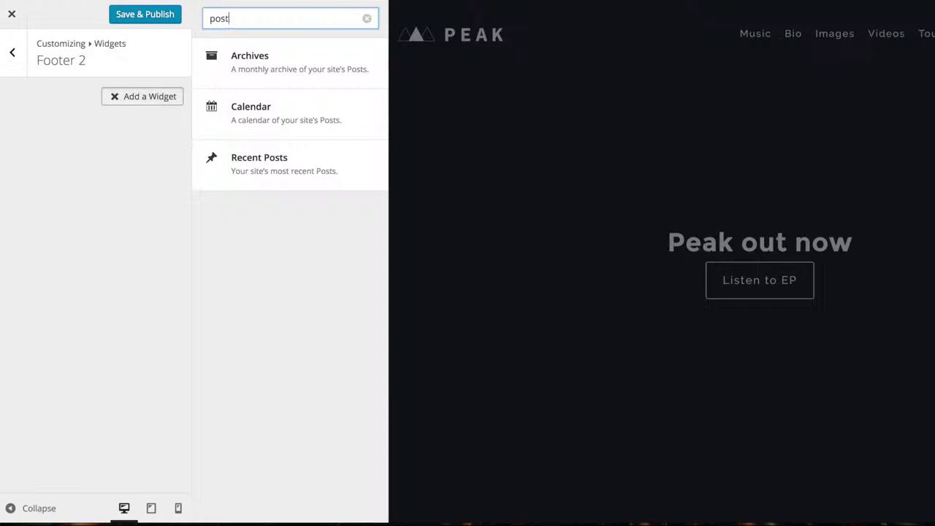
left_click(273, 173)
left_click(71, 150)
type("News")
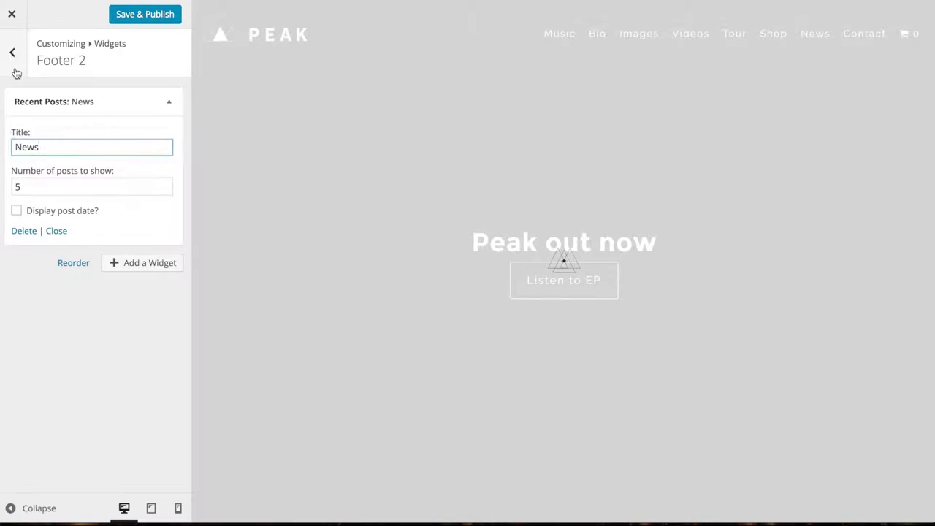
left_click(13, 66)
Add a WooCommerce Products widget to the Footer 3 widget area and title it Merch.
left_click(68, 159)
left_click(146, 102)
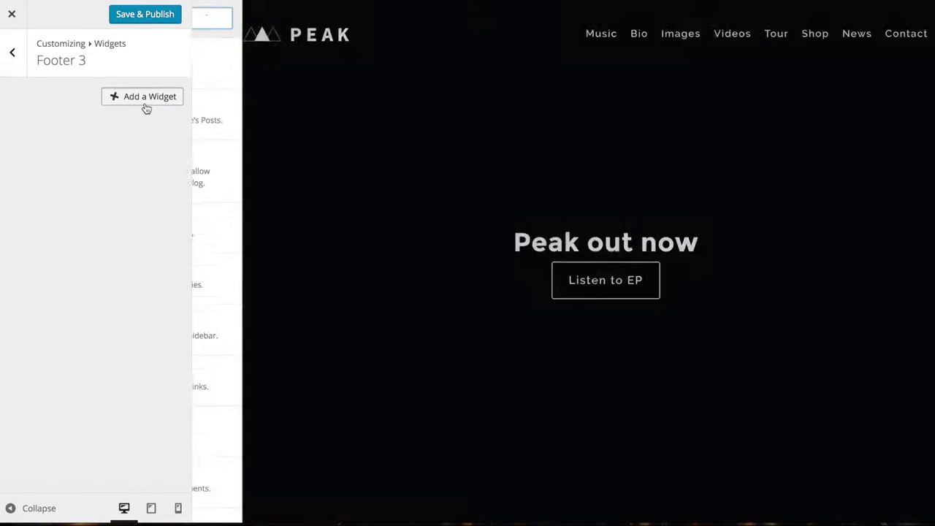
scroll(267, 234, "down", 6)
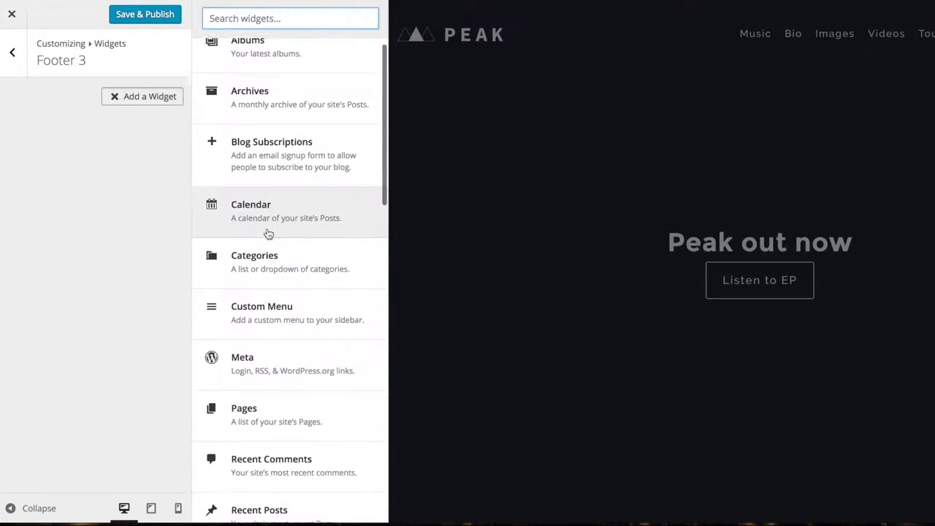
scroll(268, 233, "down", 6)
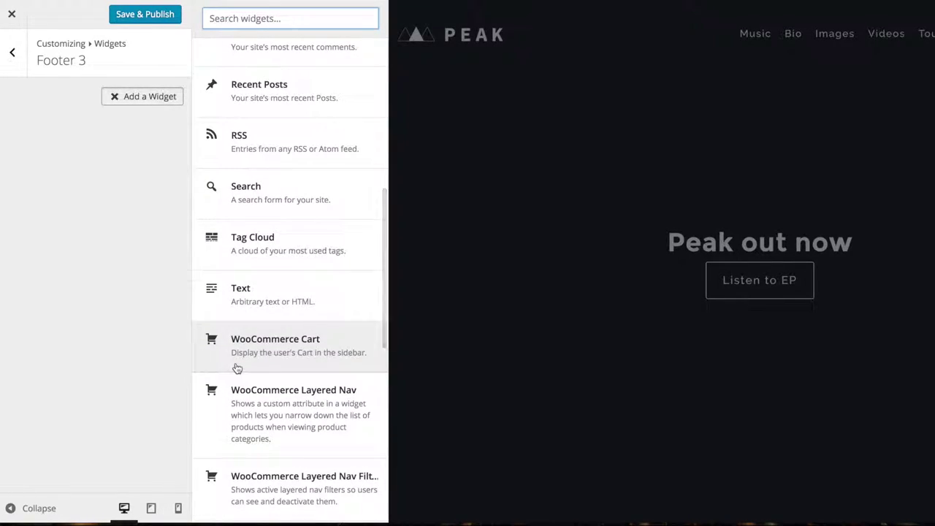
scroll(296, 379, "down", 9)
left_click(304, 379)
double_click(73, 149)
type("Merch")
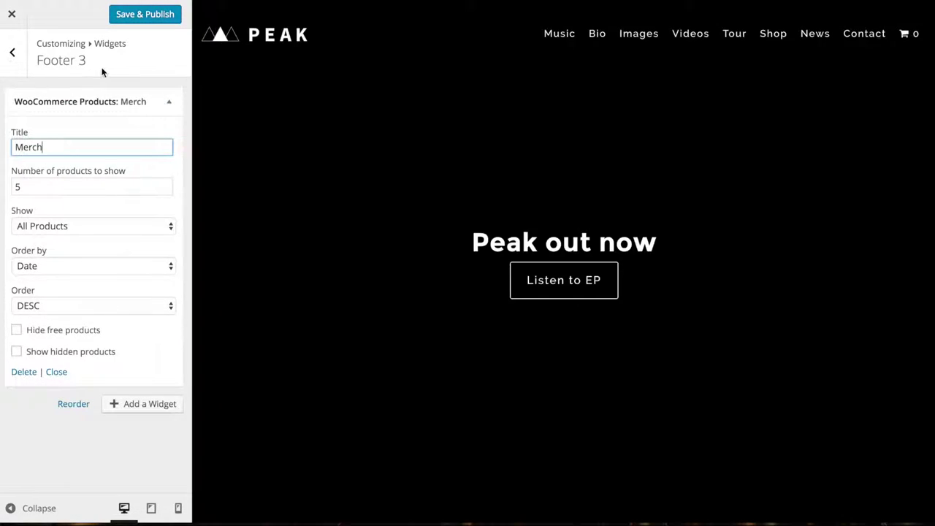
Return to the main customizer overview and publish the theme changes.
left_click(12, 48)
left_click(24, 51)
left_click(166, 16)
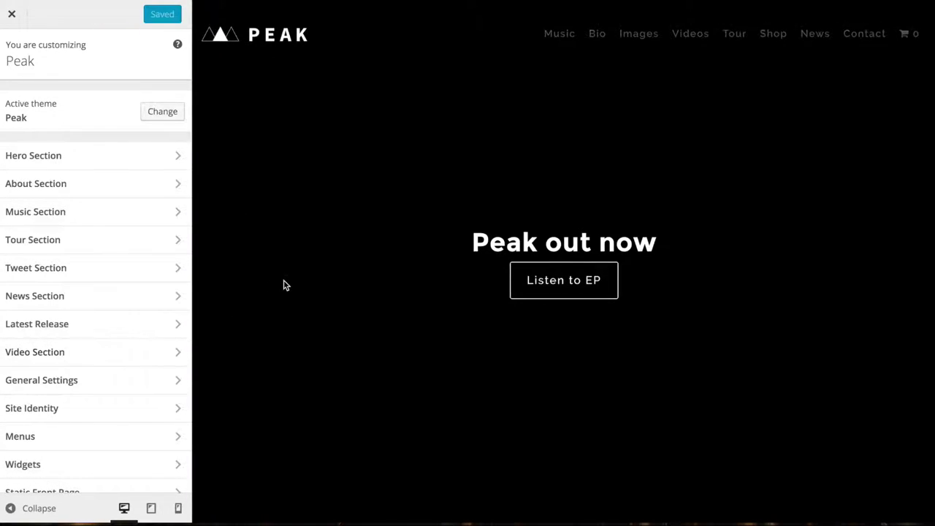
Remove the logo image in the Hero Section and restore the default logo.
left_click(146, 157)
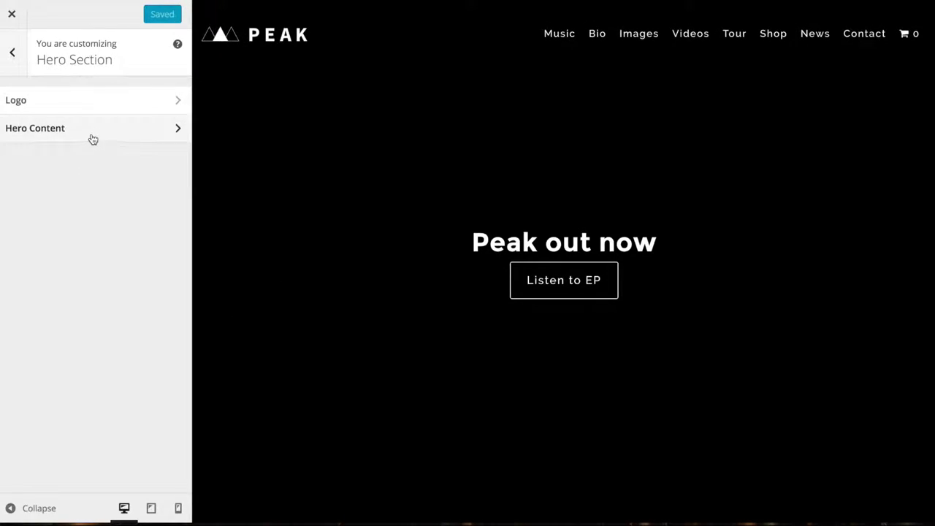
left_click(80, 108)
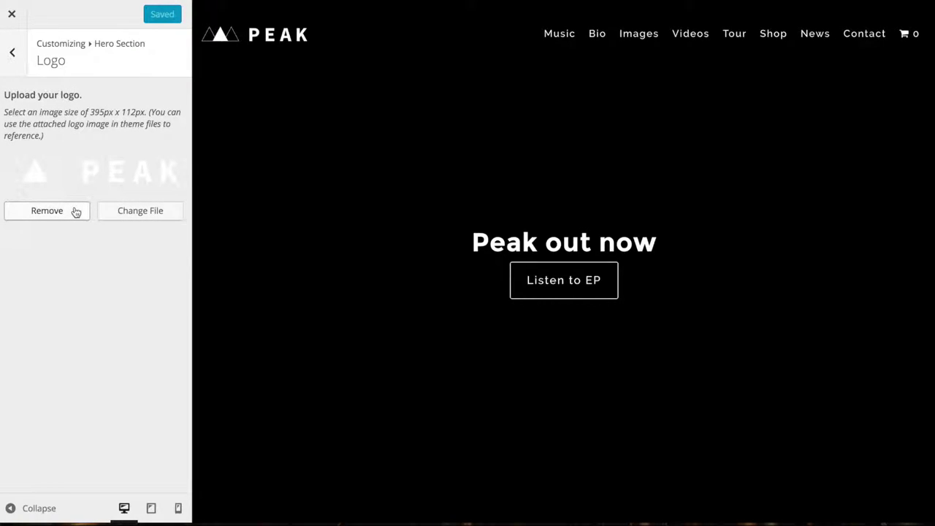
left_click(76, 211)
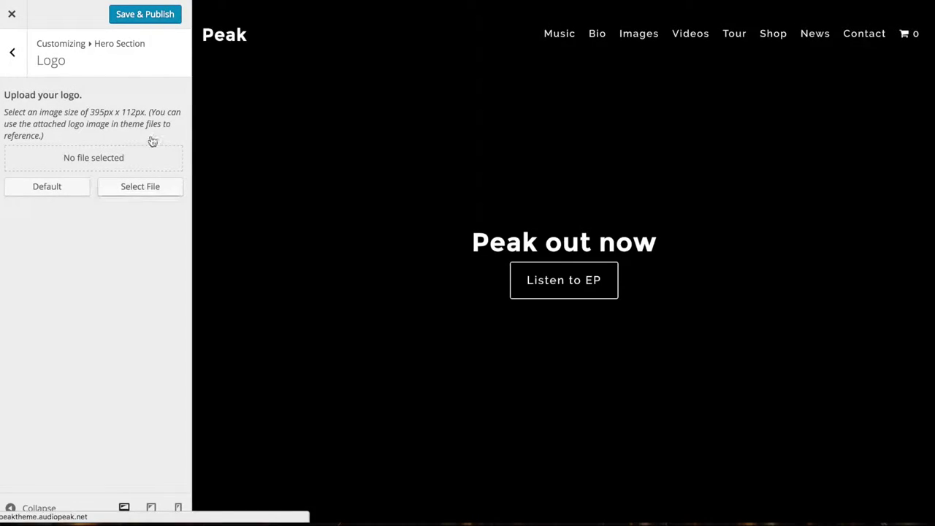
left_click(75, 188)
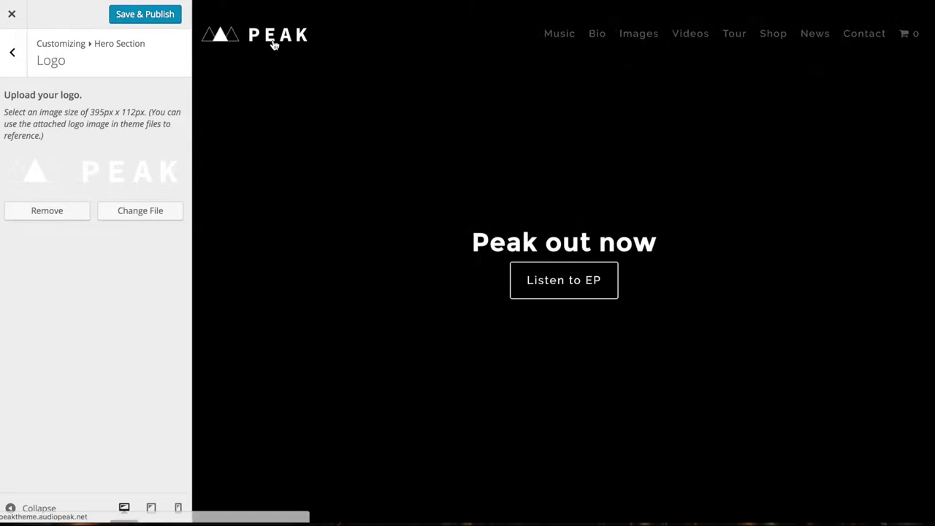
left_click(12, 53)
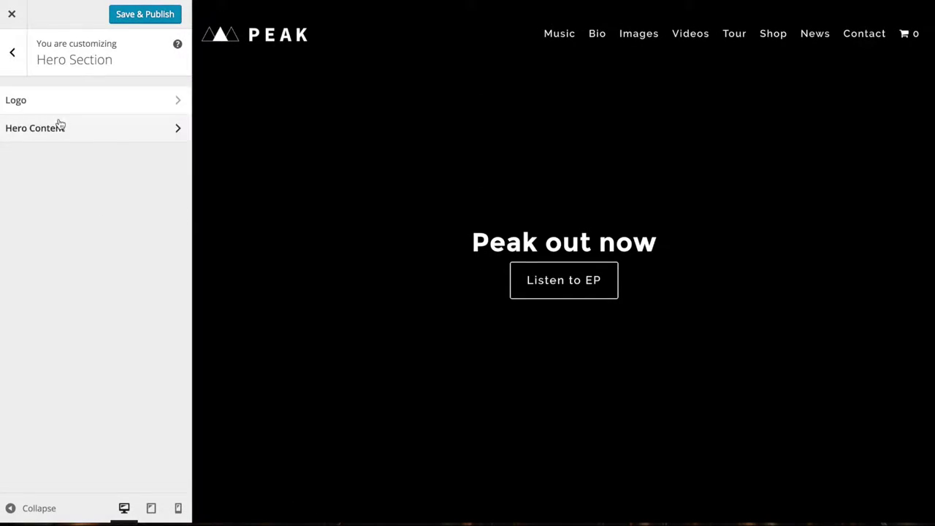
Set the Hero Section's background image to herobg.jpeg from the media library.
left_click(61, 127)
left_click(132, 165)
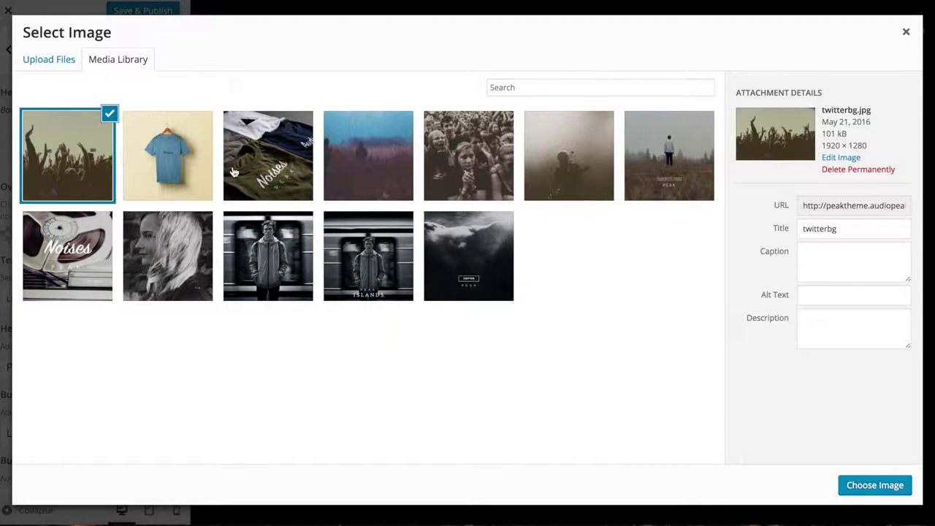
left_click(584, 170)
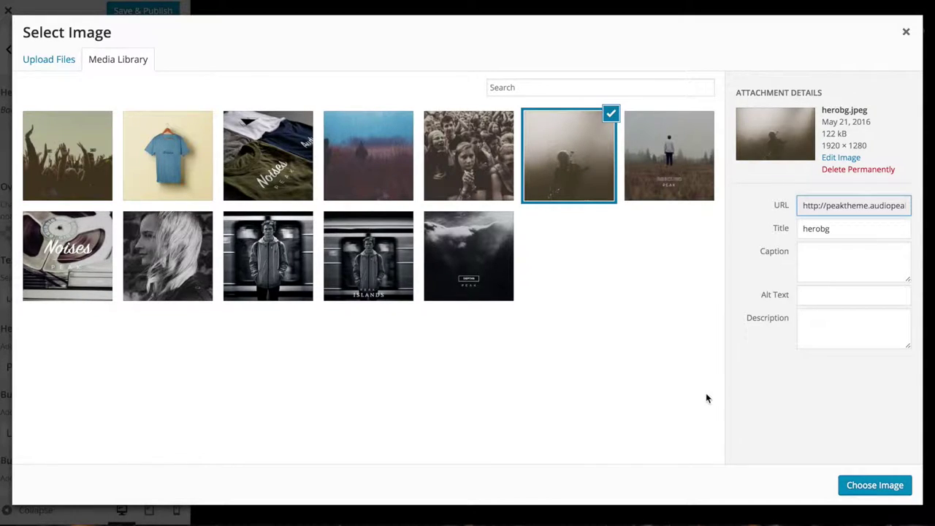
left_click(859, 485)
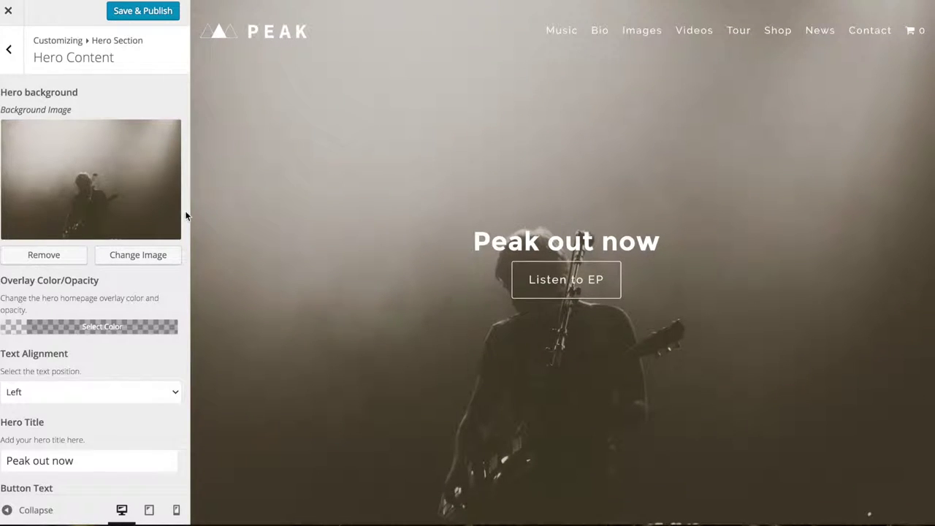
Try a black hero overlay at 0.88 opacity and a green rgba(39,178,64,0.55) overlay, and restore the default overlay color.
scroll(48, 332, "down", 2)
left_click(103, 241)
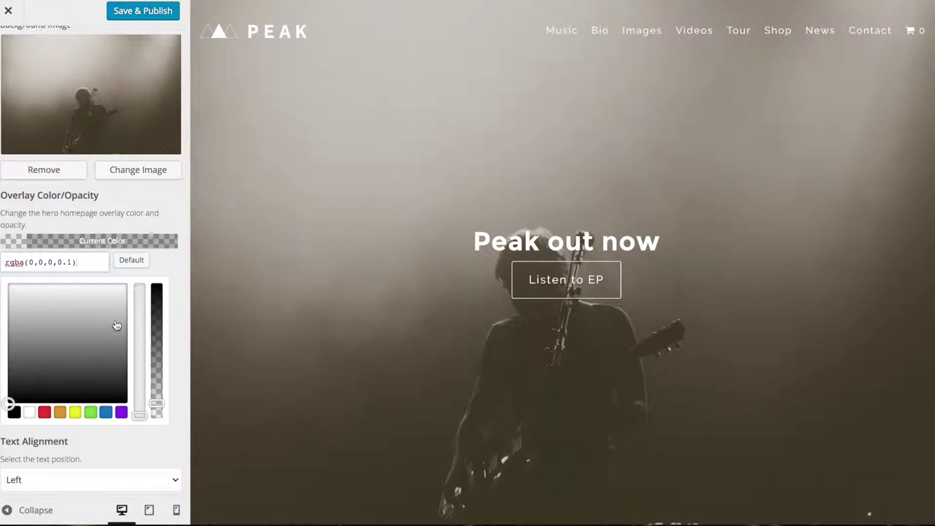
left_click_drag(160, 401, 157, 301)
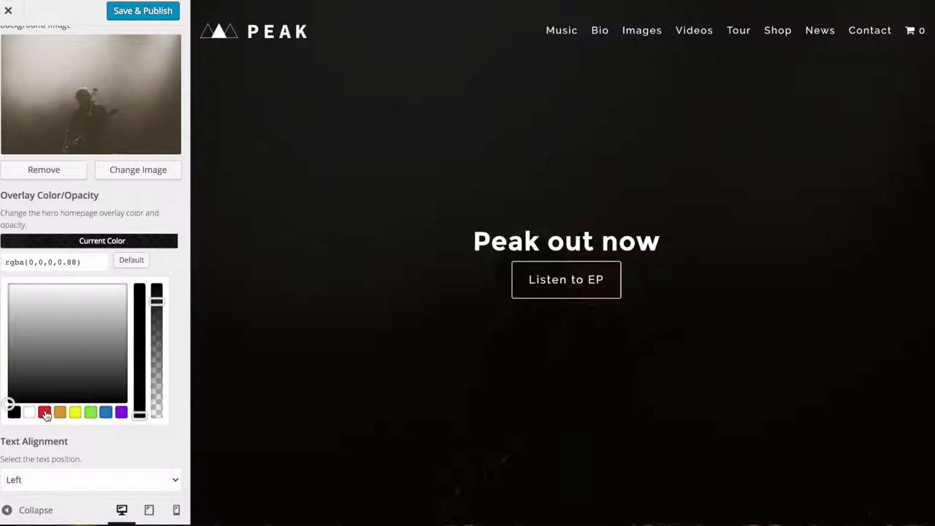
left_click(44, 413)
left_click_drag(69, 351, 52, 320)
left_click_drag(163, 304, 156, 344)
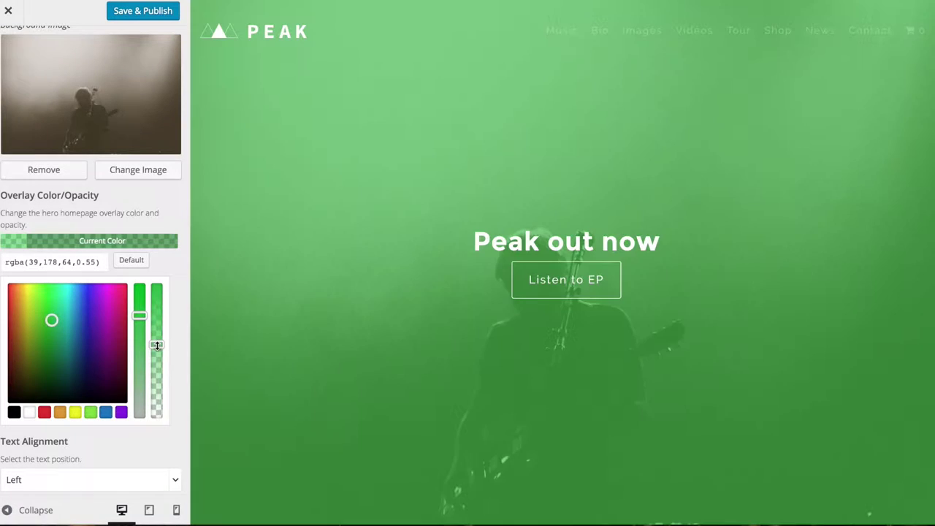
left_click(154, 260)
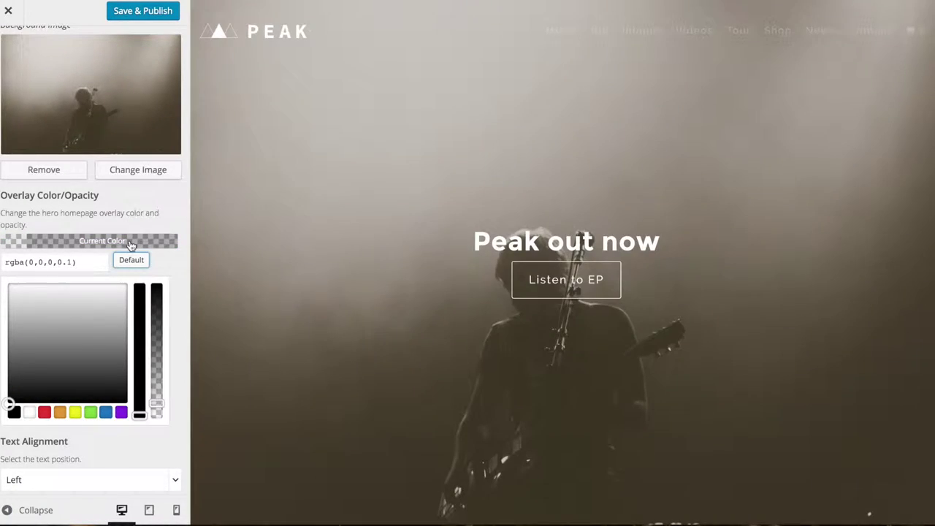
left_click(130, 243)
scroll(130, 244, "up", 5)
left_click(10, 56)
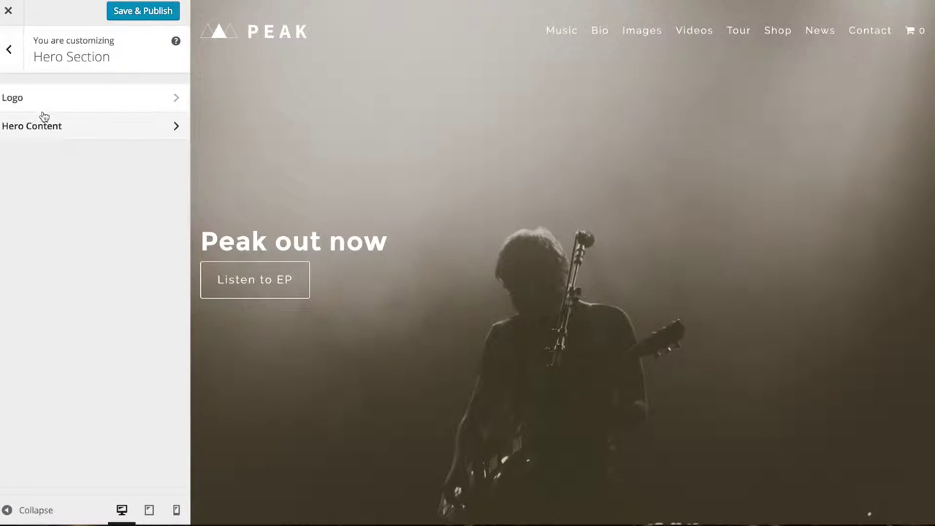
left_click(10, 56)
Review the About Section's description, button title and button link settings.
left_click(42, 181)
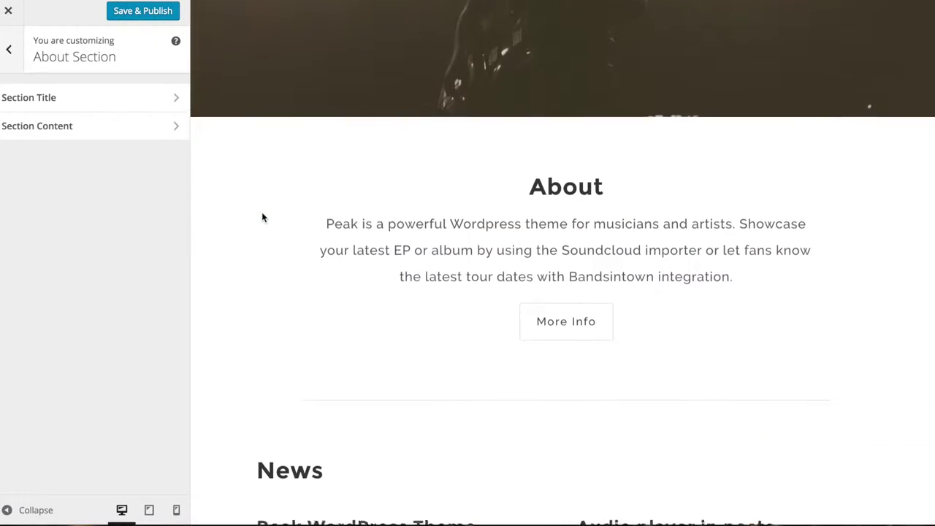
left_click(65, 126)
left_click(79, 141)
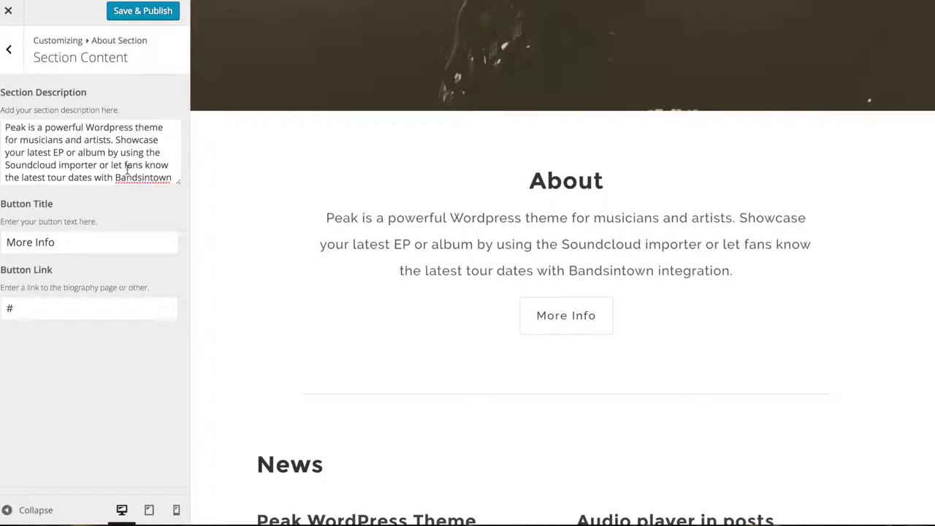
left_click(14, 58)
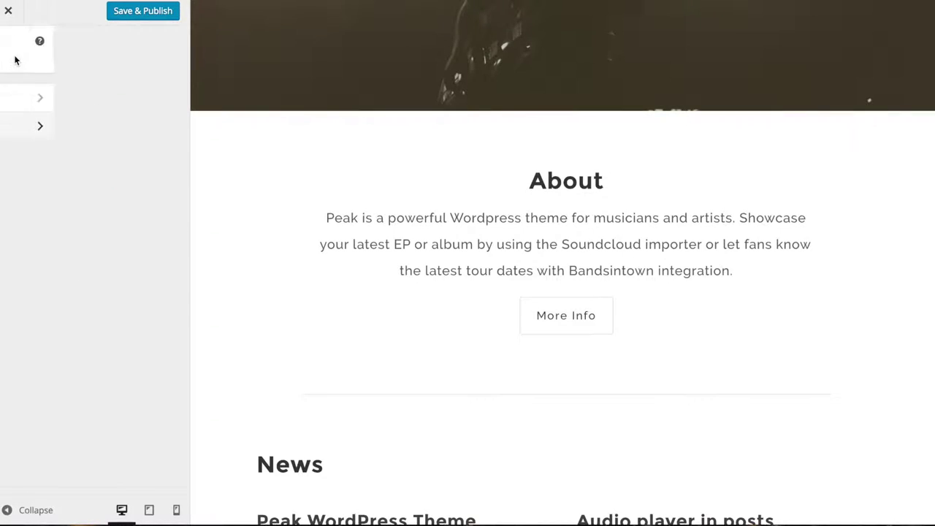
left_click(12, 58)
left_click(44, 200)
left_click(65, 130)
scroll(295, 201, "down", 1)
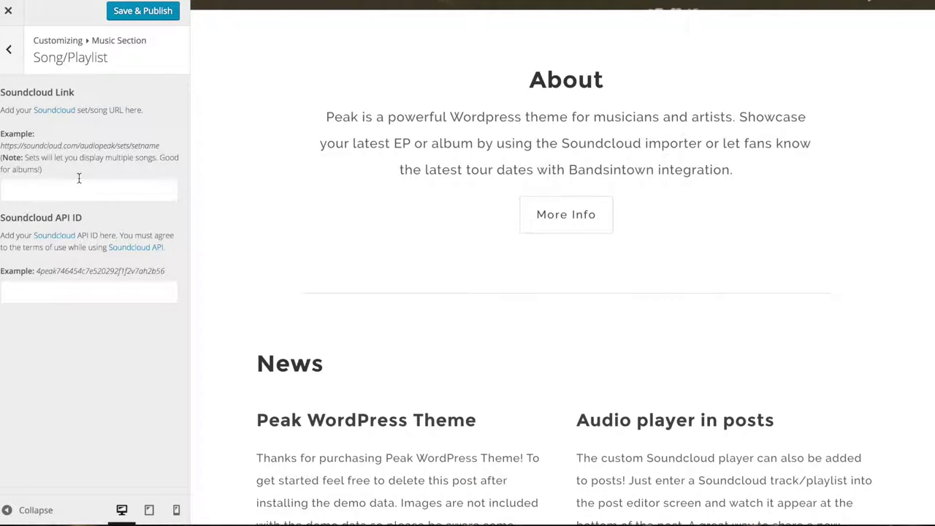
left_click(66, 188)
type("https://soundcloud.com/audiopeak/sets/peak-theme")
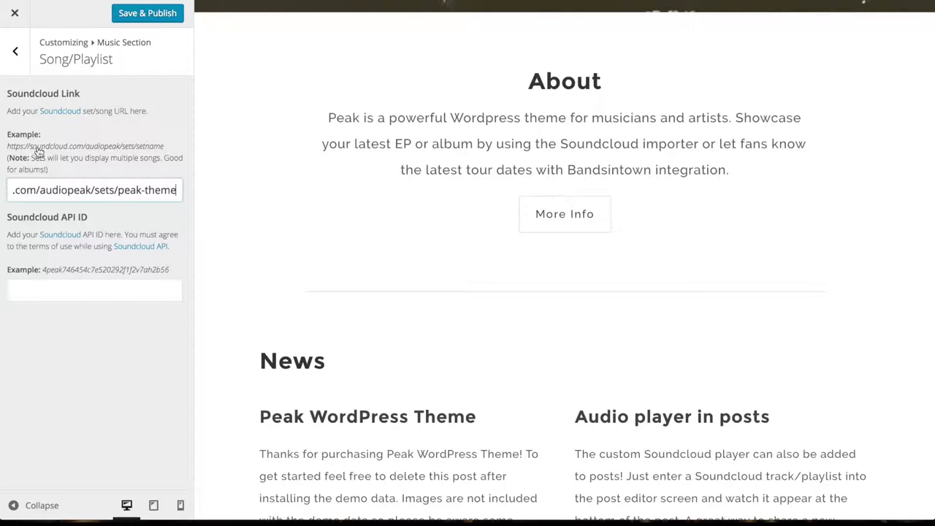
Switch to SoundCloud's application page and register an app named Audiopeak Theme Demo, accepting the Developer Policies.
left_click(66, 283)
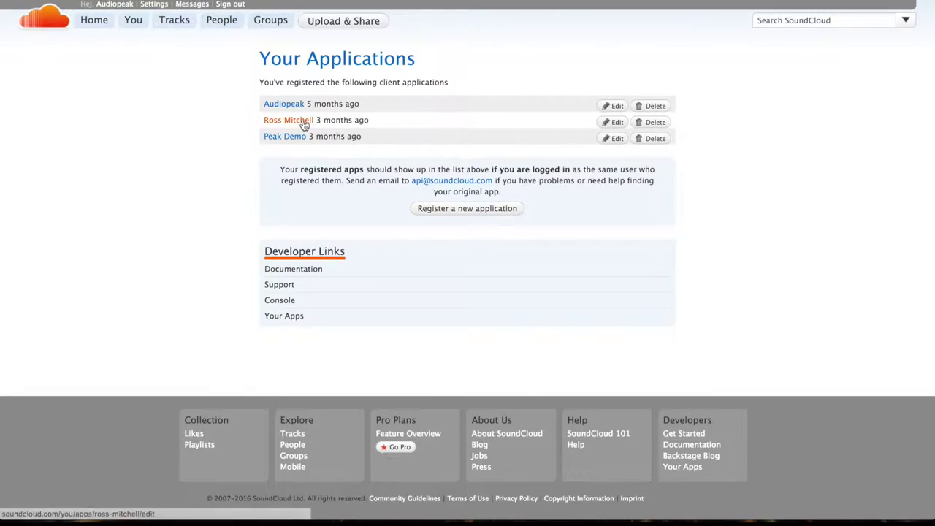
left_click(458, 210)
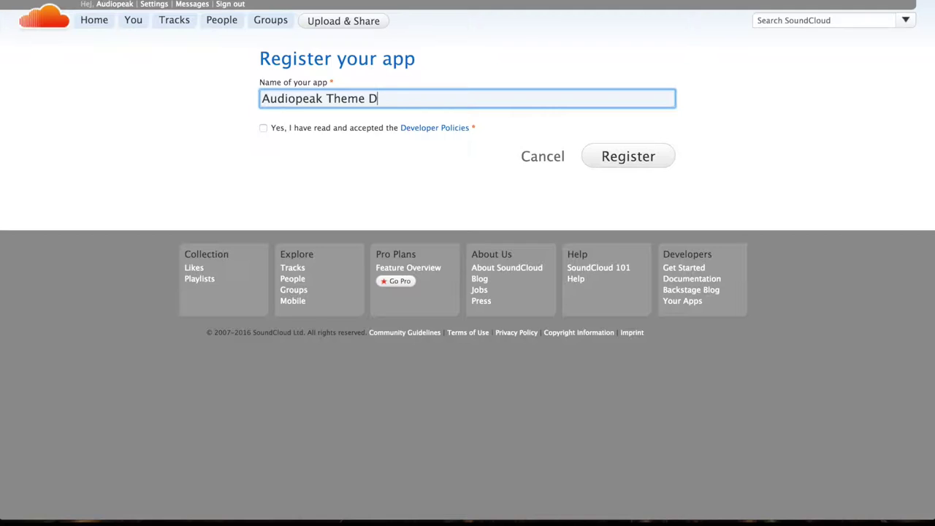
left_click(283, 135)
left_click(625, 162)
Set the app's website and redirect URI to peak.audiopeak.net and save the app.
left_click(380, 148)
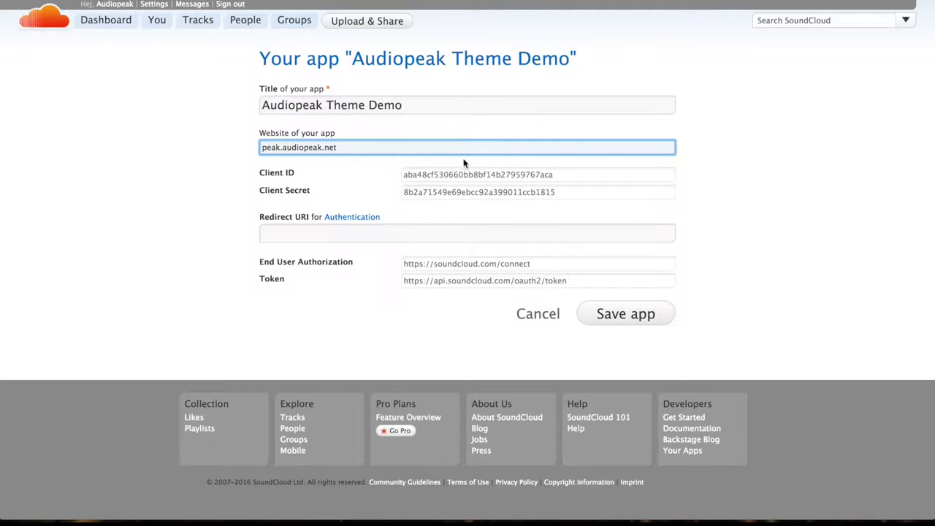
double_click(436, 176)
left_click(353, 241)
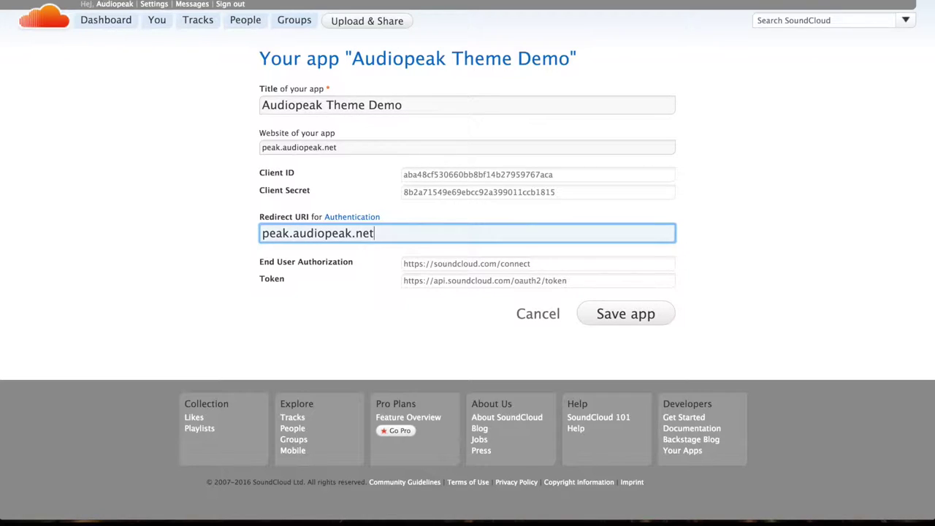
left_click(605, 313)
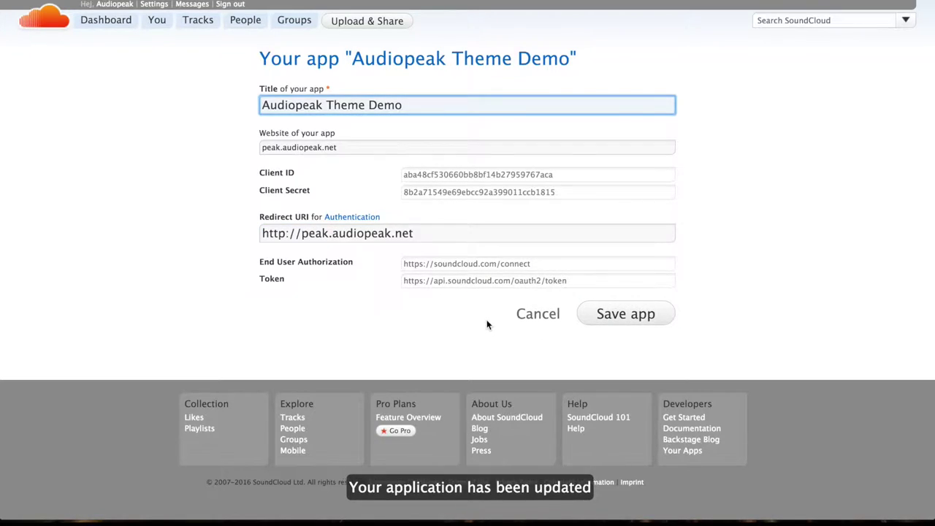
Copy the SoundCloud app's Client ID into the Soundcloud API ID field of the Music Section in the WordPress customizer.
double_click(495, 174)
key("ctrl+c")
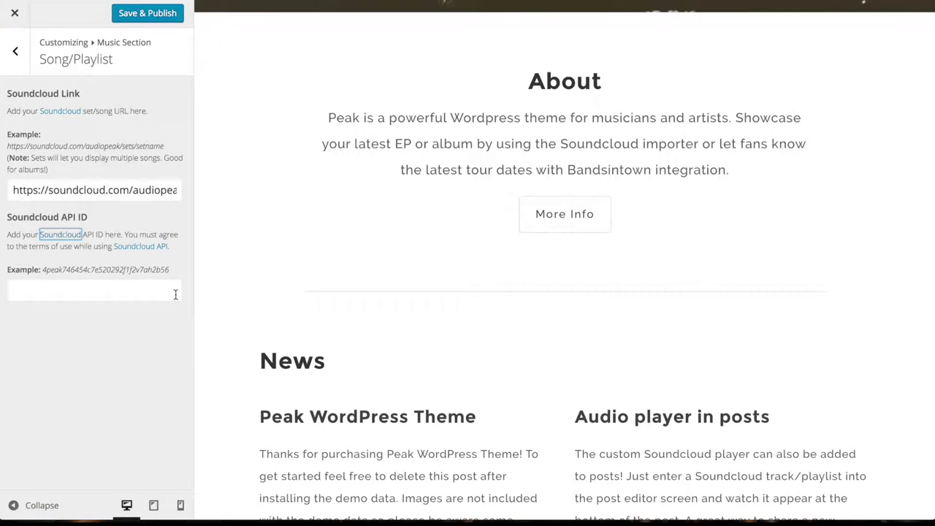
left_click(122, 289)
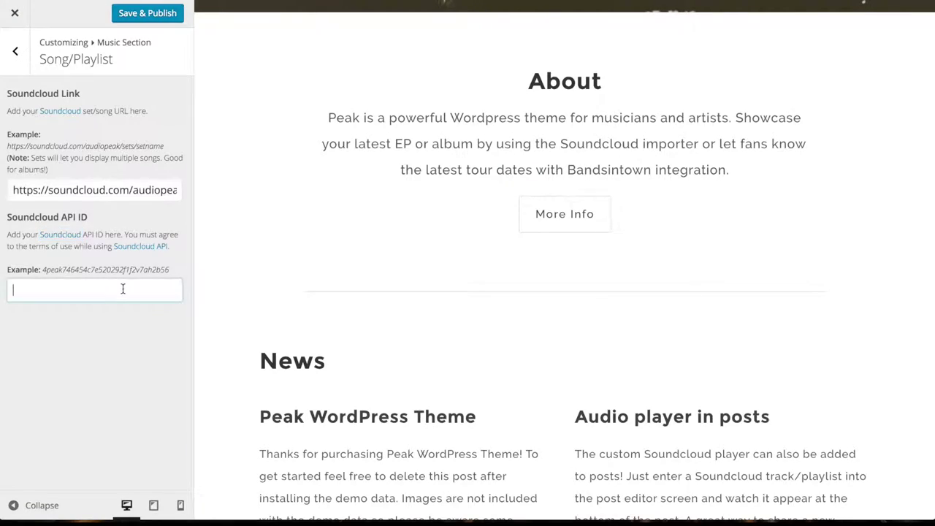
key("ctrl+v")
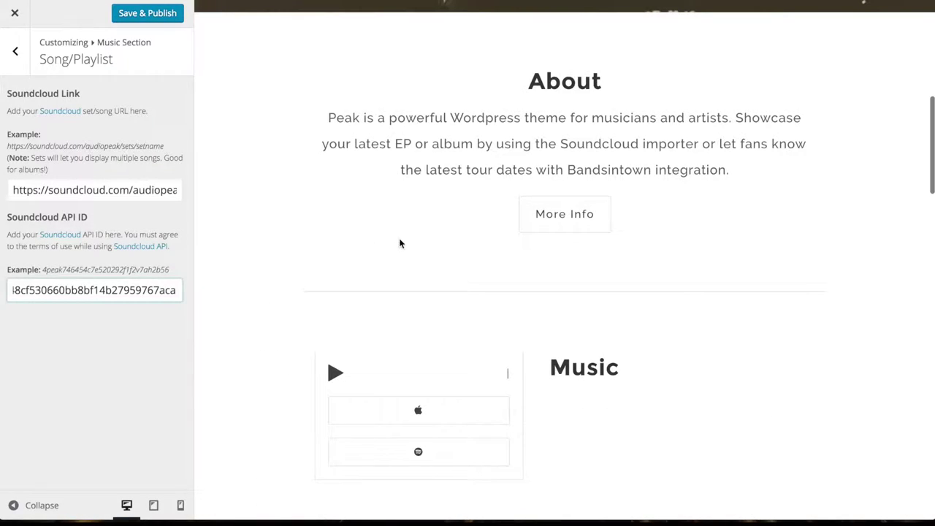
scroll(397, 249, "down", 2)
left_click(14, 51)
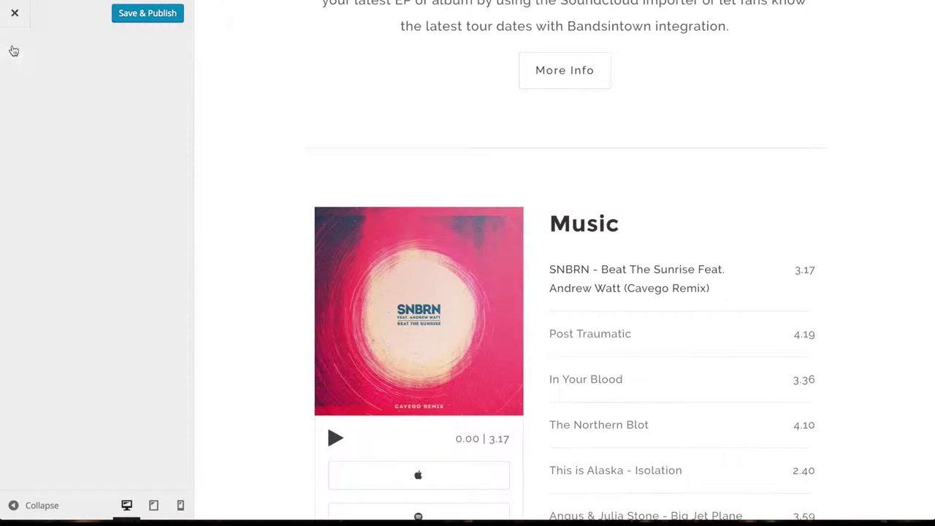
Review the Music Section's Apple/iTunes, Spotify, Soundcloud and Store link settings against the player preview.
scroll(276, 208, "down", 2)
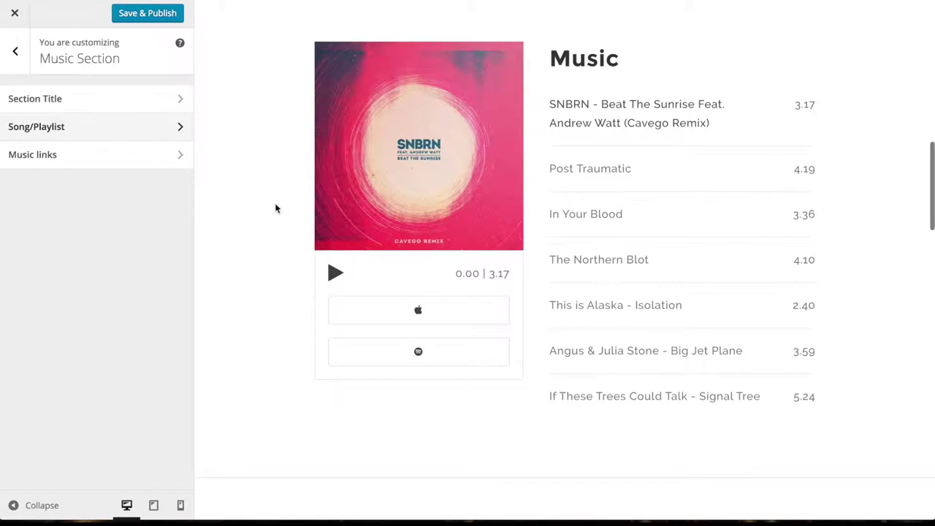
left_click(38, 154)
left_click(115, 133)
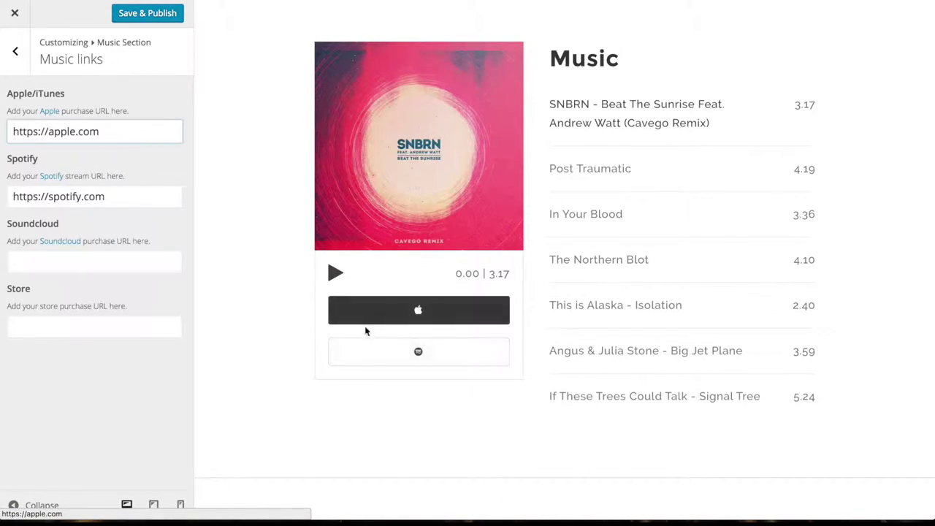
left_click(134, 257)
left_click(17, 52)
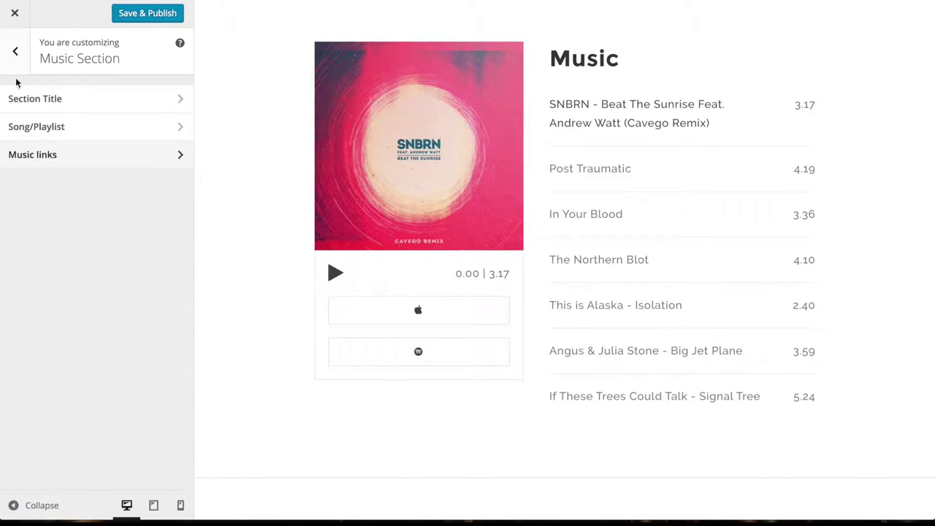
left_click(16, 52)
Set the Tour Section's Bandsintown profile name to coldplay and its Bandsintown API ID to audiopeak.
scroll(90, 190, "down", 1)
left_click(95, 221)
scroll(293, 263, "down", 3)
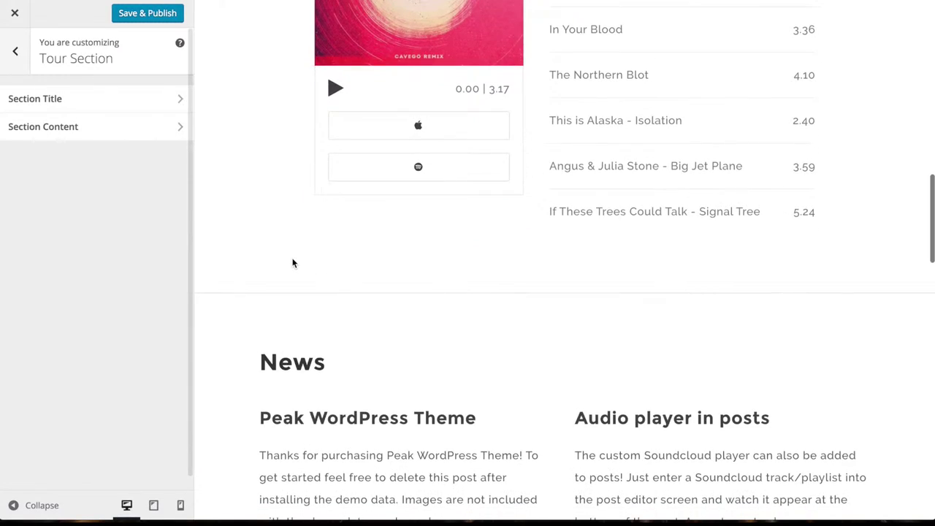
left_click(43, 126)
left_click(84, 176)
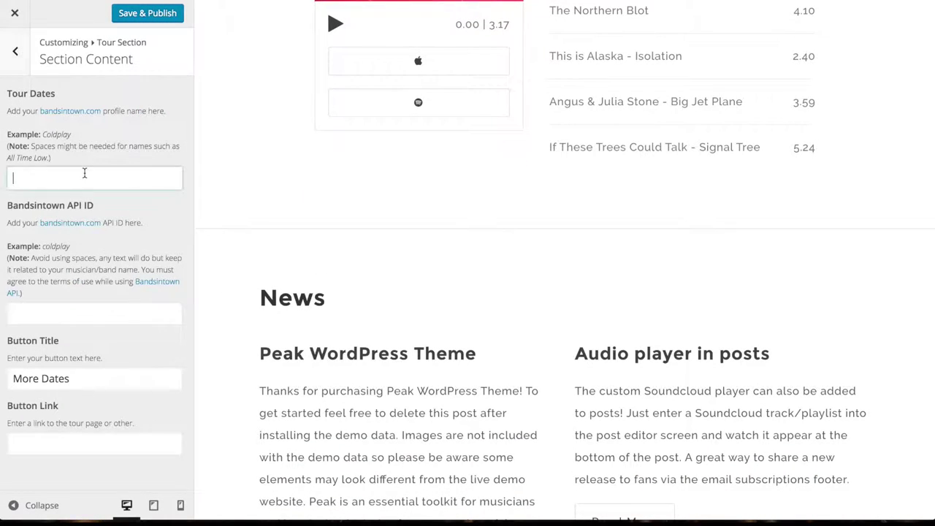
type("coldplay")
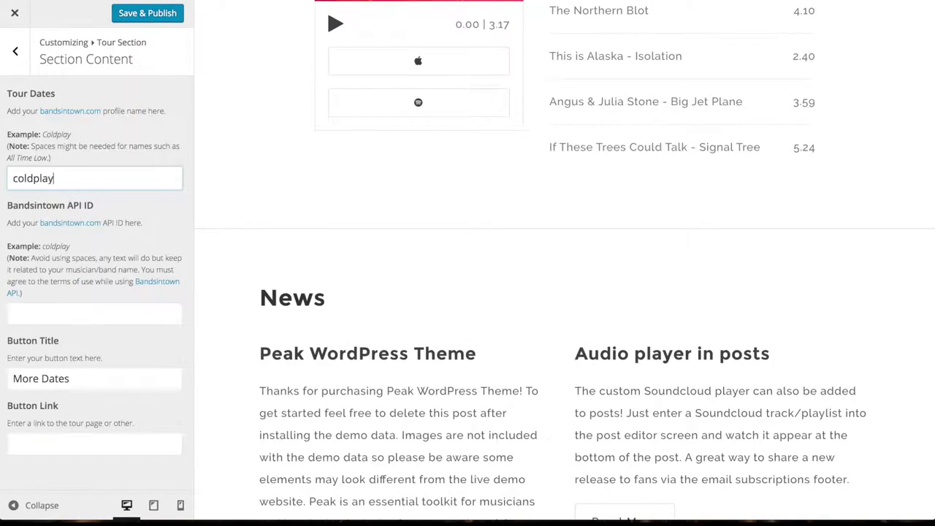
left_click(41, 307)
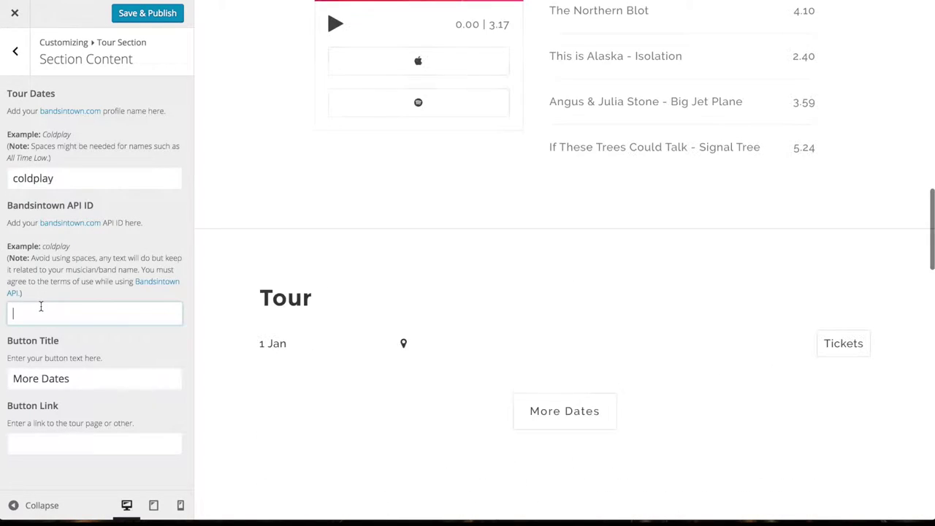
type("audiopeak")
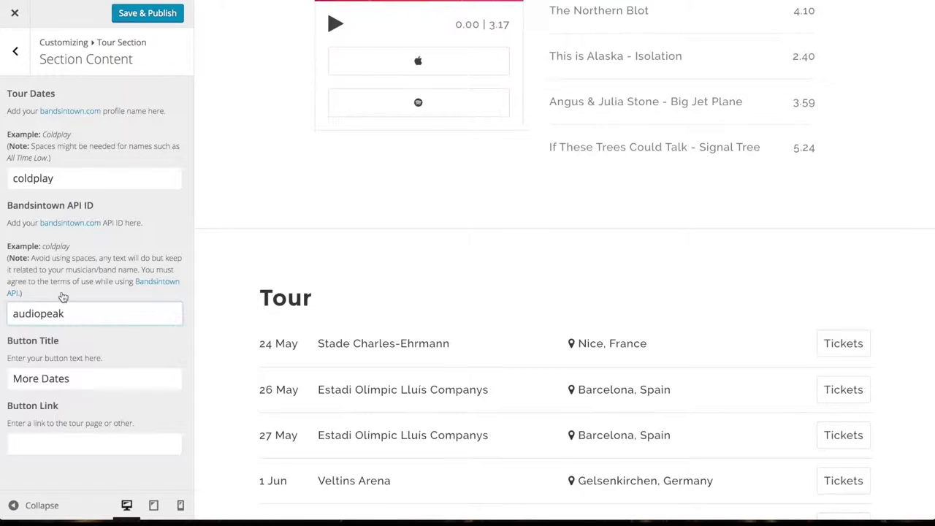
Review the Tour Section's listed tour dates and its button title against the button shown in the preview.
scroll(300, 259, "down", 5)
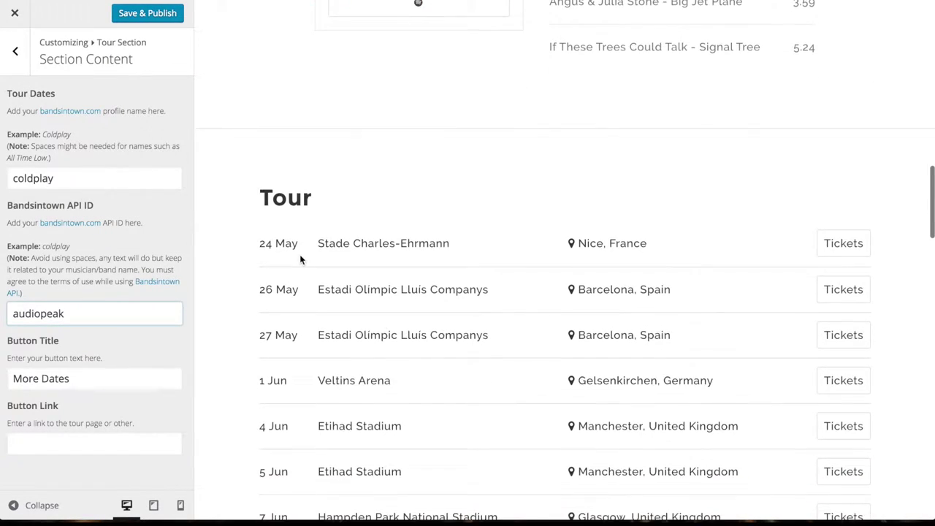
left_click(157, 370)
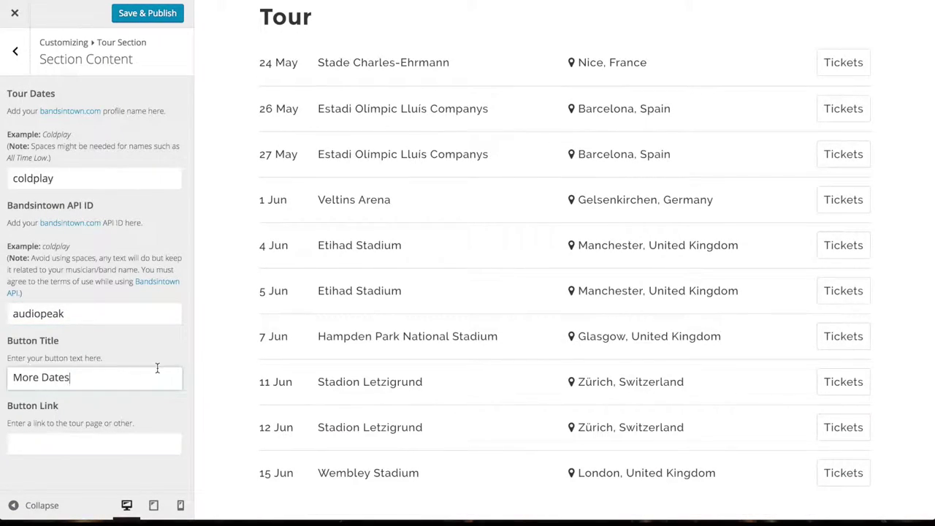
scroll(441, 338, "down", 5)
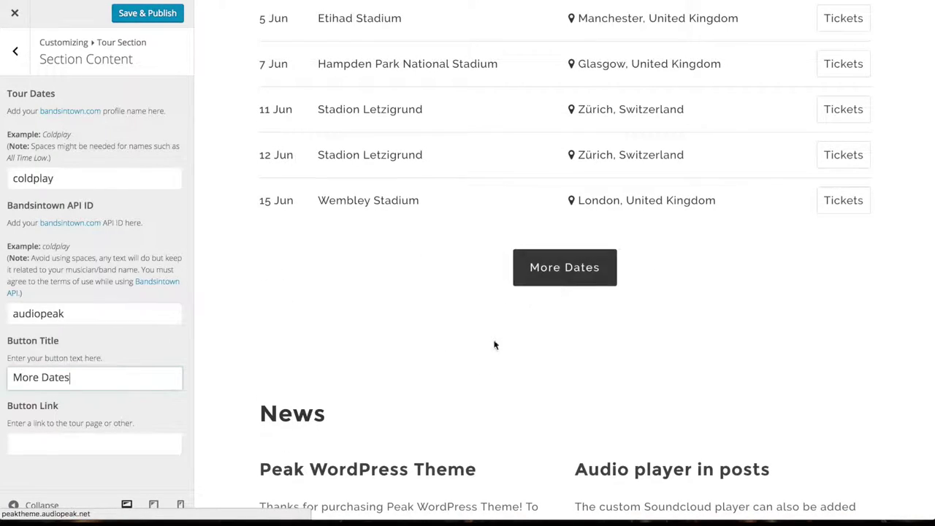
scroll(528, 313, "up", 5)
left_click(15, 51)
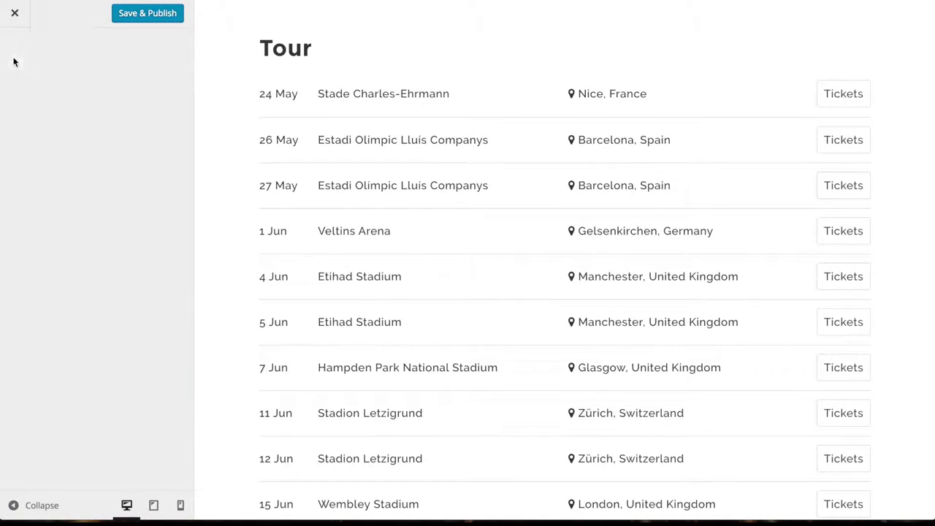
left_click(14, 51)
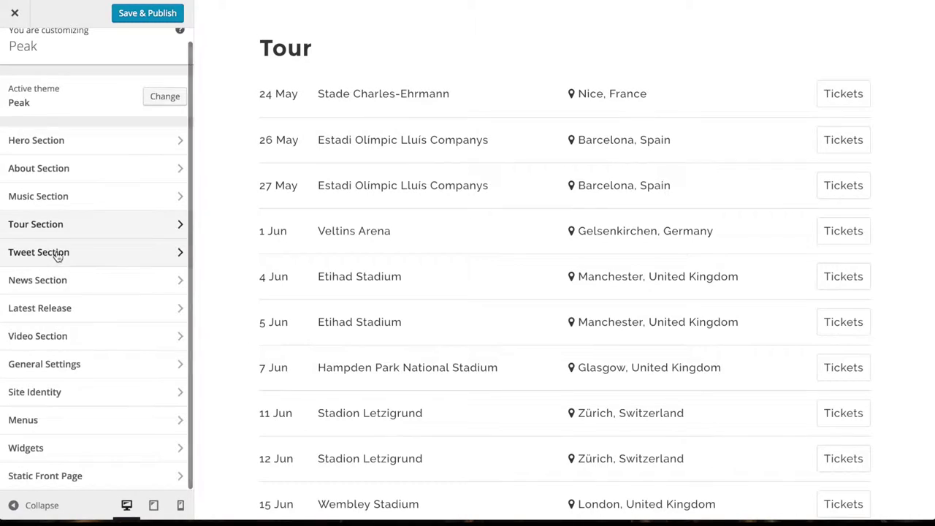
Set twitterbg.jpg from the Media Library as the Tweet Section's Twitter background image.
left_click(27, 252)
left_click(42, 129)
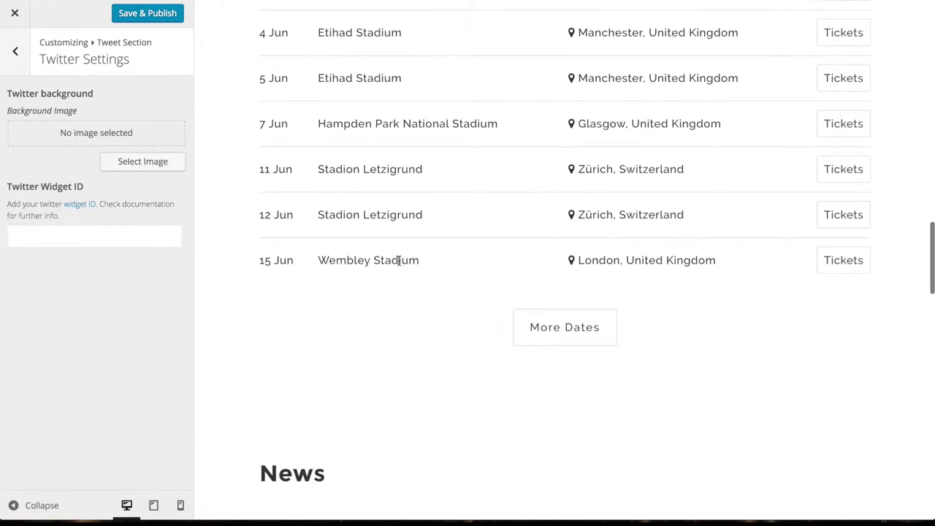
left_click(141, 170)
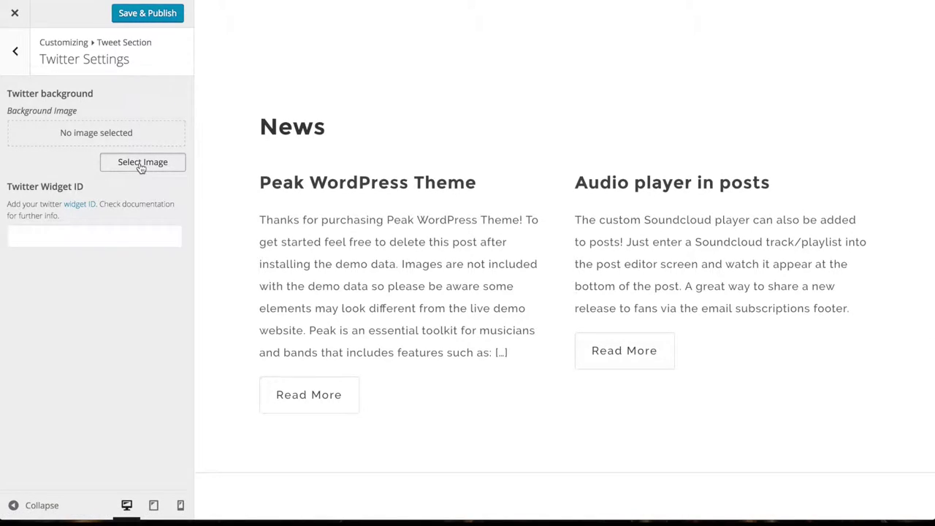
left_click(97, 163)
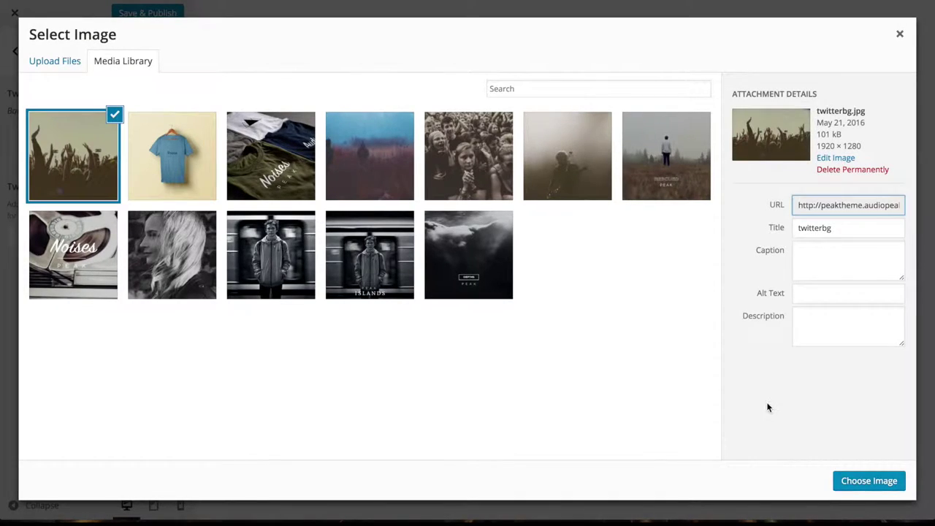
left_click(846, 479)
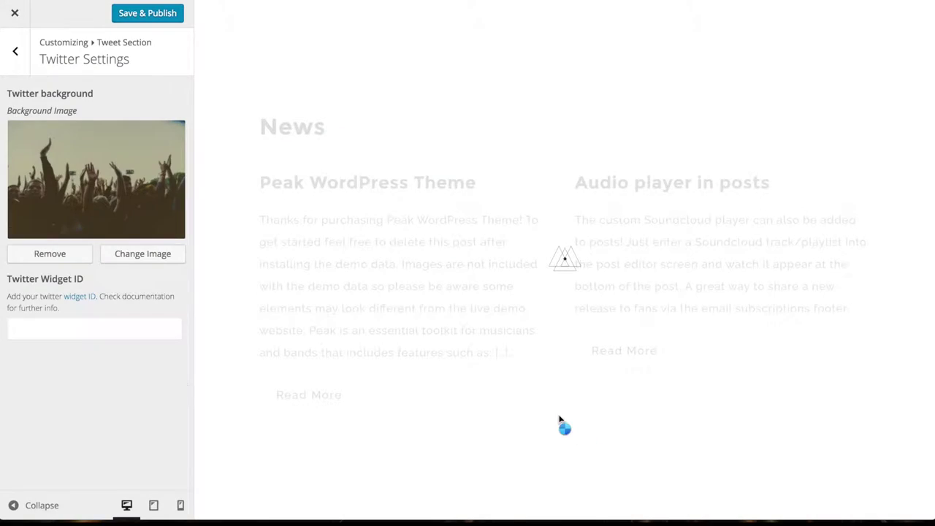
Create a Twitter user timeline widget for Audiopeak on Twitter's widget settings page, with opt-out of tailoring enabled.
left_click(65, 335)
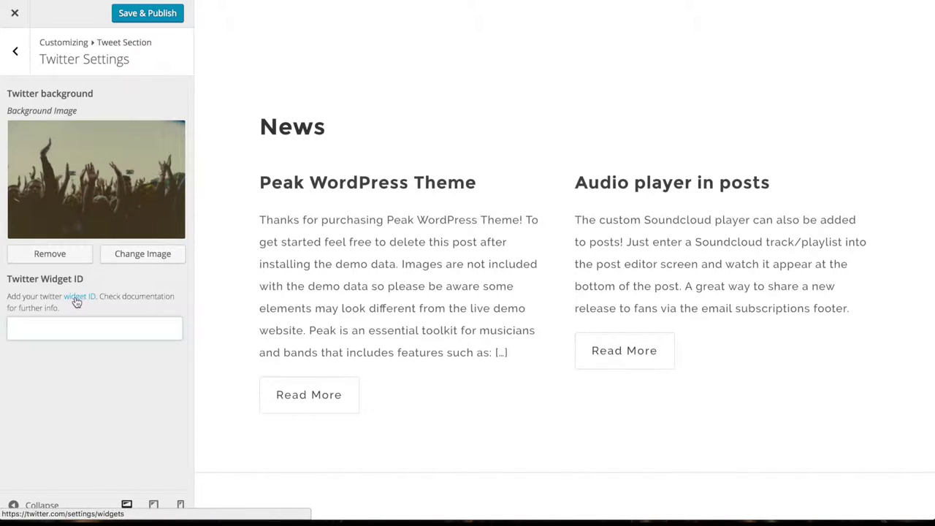
left_click(76, 302)
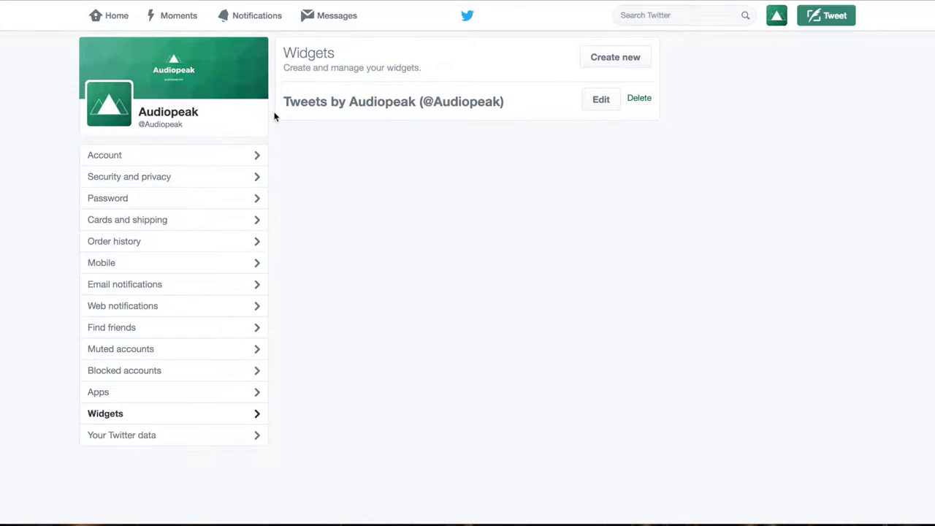
left_click(615, 57)
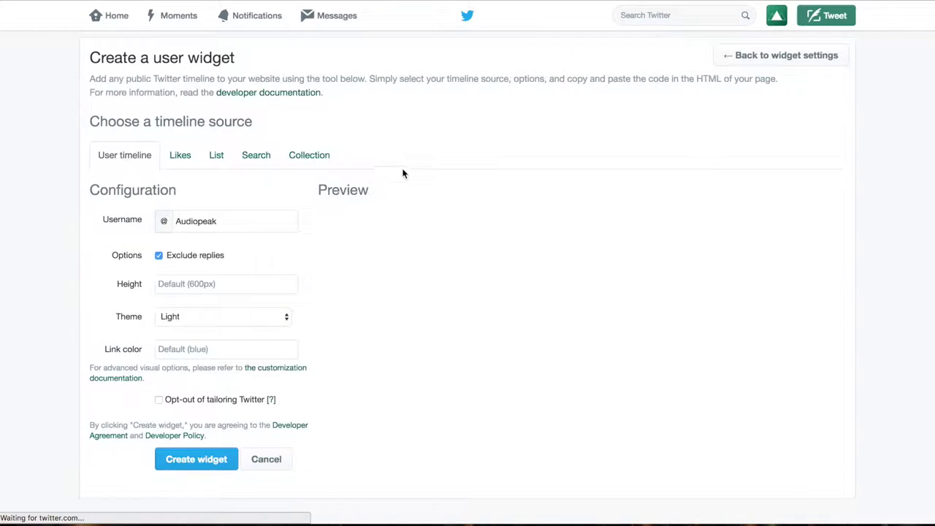
left_click(217, 220)
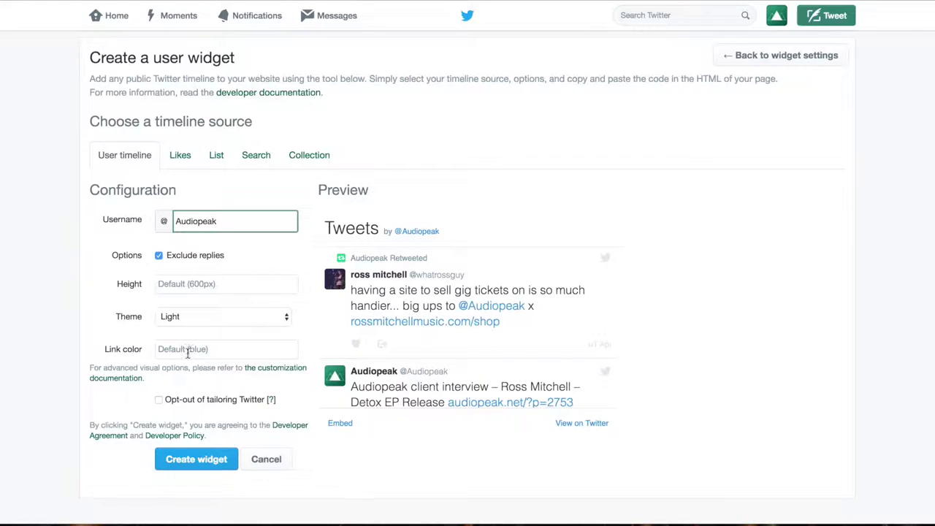
left_click(196, 403)
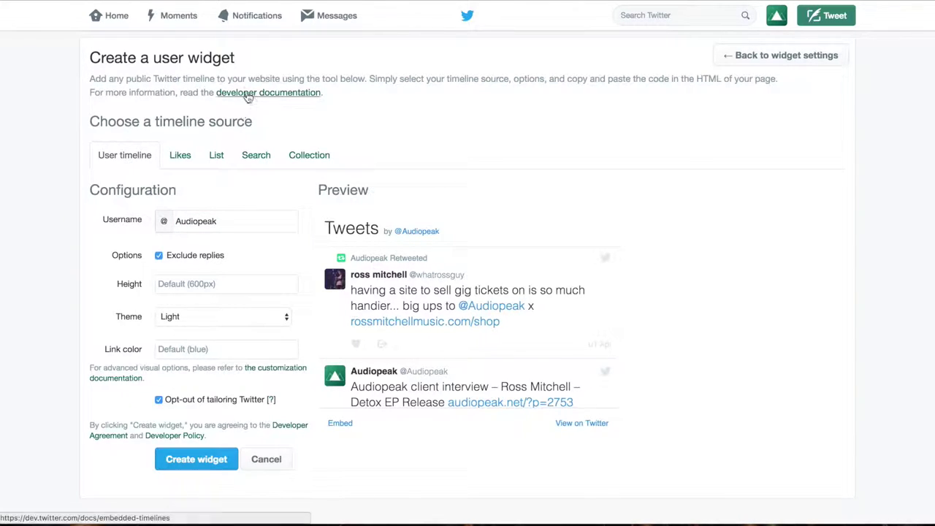
left_click(174, 466)
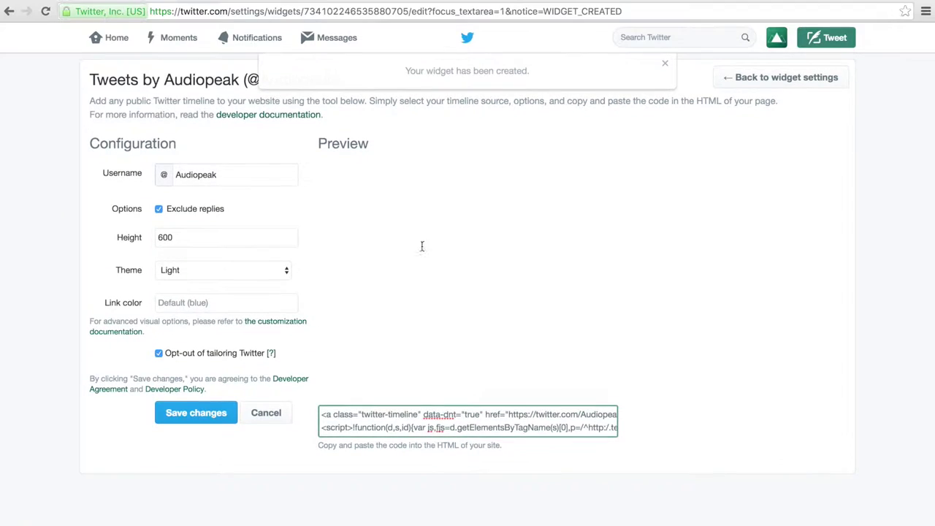
Copy the new widget's ID from its Twitter page address into the Tweet Section's Twitter Widget ID field in the WordPress customizer.
left_click(378, 11)
left_click(337, 11)
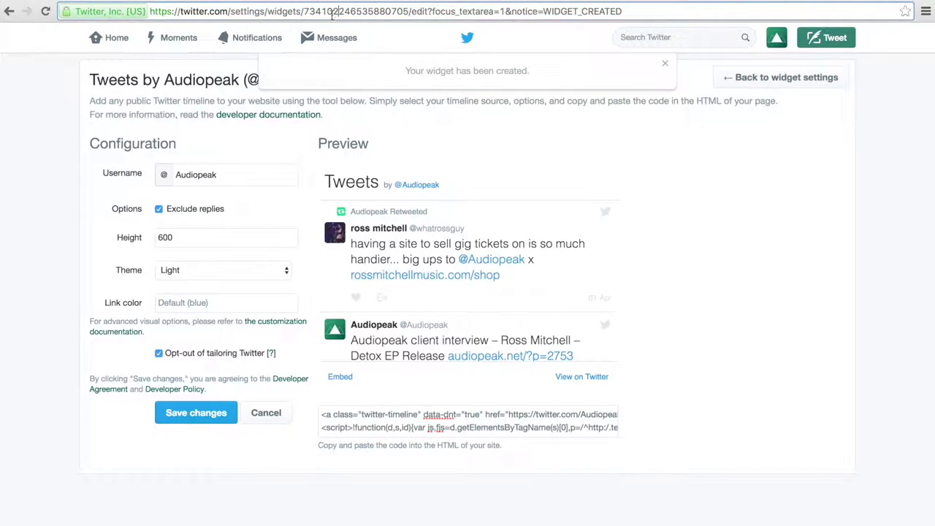
left_click_drag(304, 11, 371, 10)
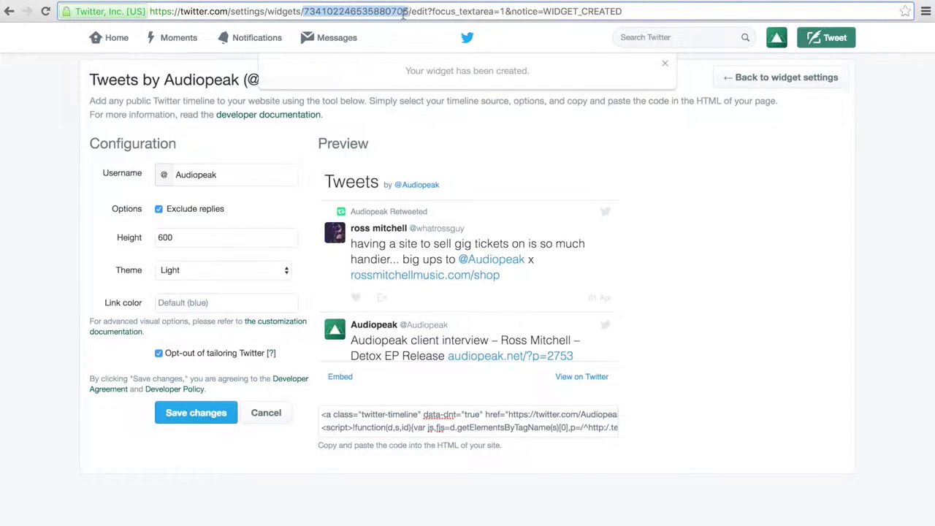
right_click(356, 13)
left_click(373, 30)
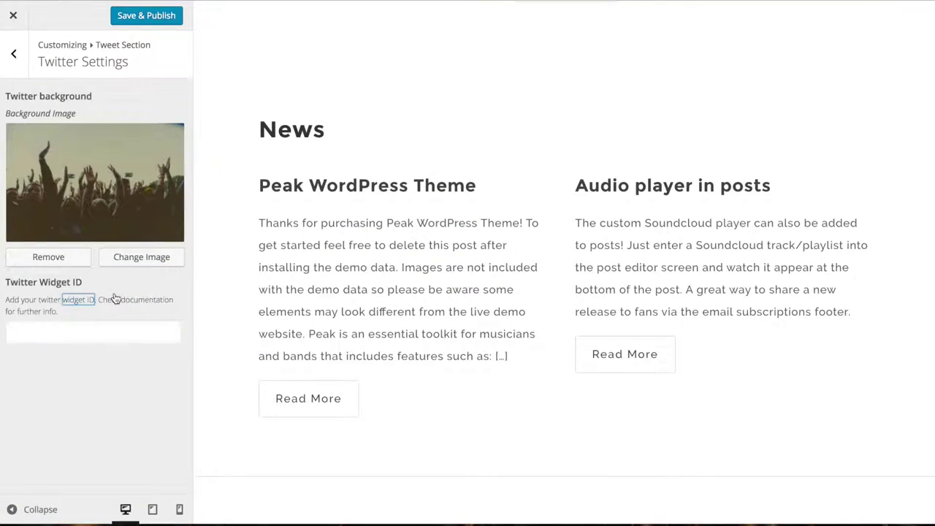
left_click(101, 330)
key("ctrl+v")
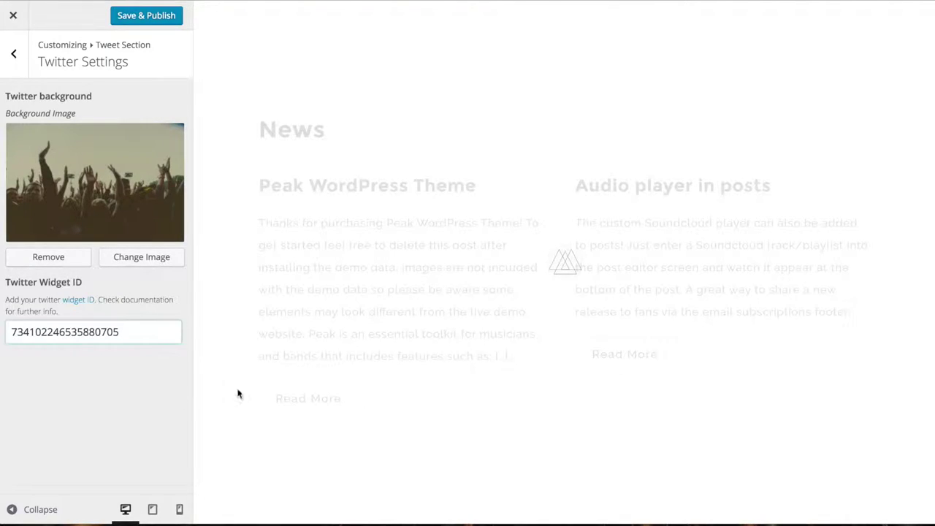
scroll(238, 388, "up", 2)
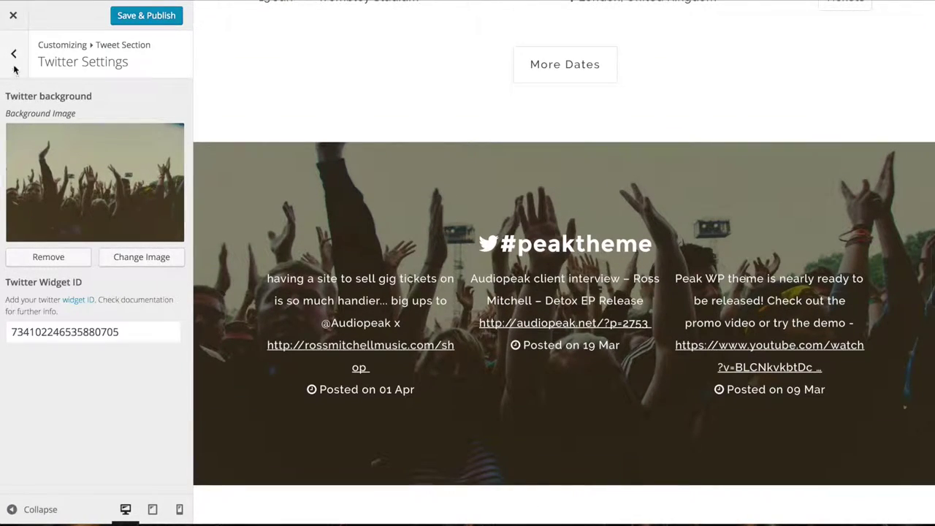
left_click(14, 68)
left_click(15, 69)
Set the DEPTHS album cover from the Media Library as the Latest Release artwork.
scroll(412, 210, "down", 5)
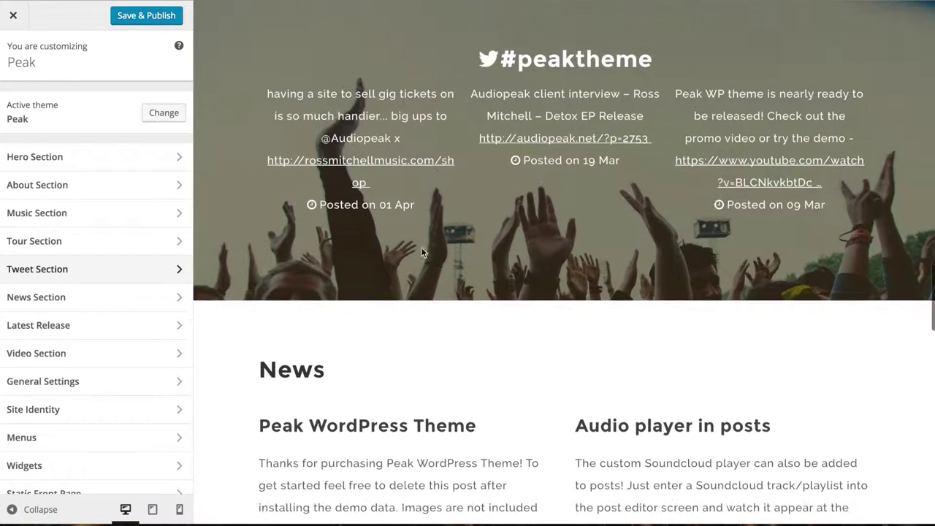
scroll(215, 244, "down", 4)
left_click(119, 309)
scroll(271, 200, "down", 2)
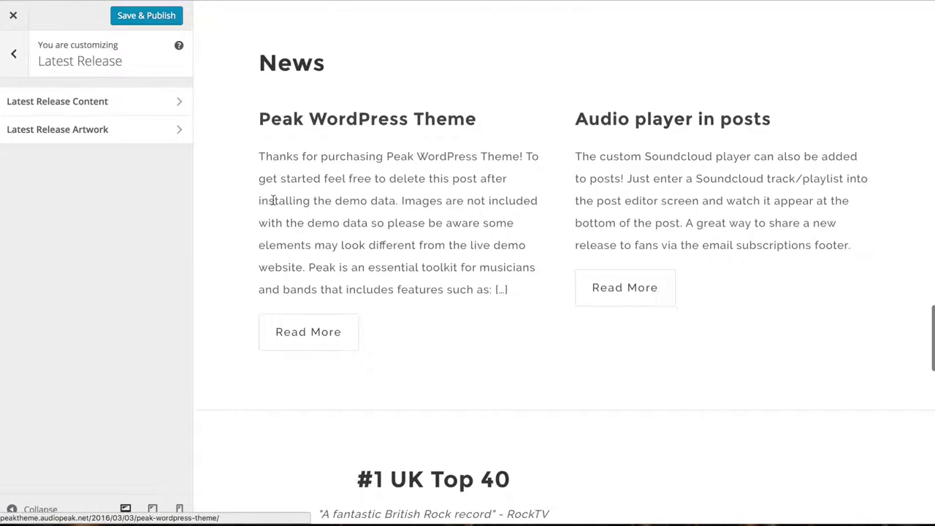
left_click(113, 136)
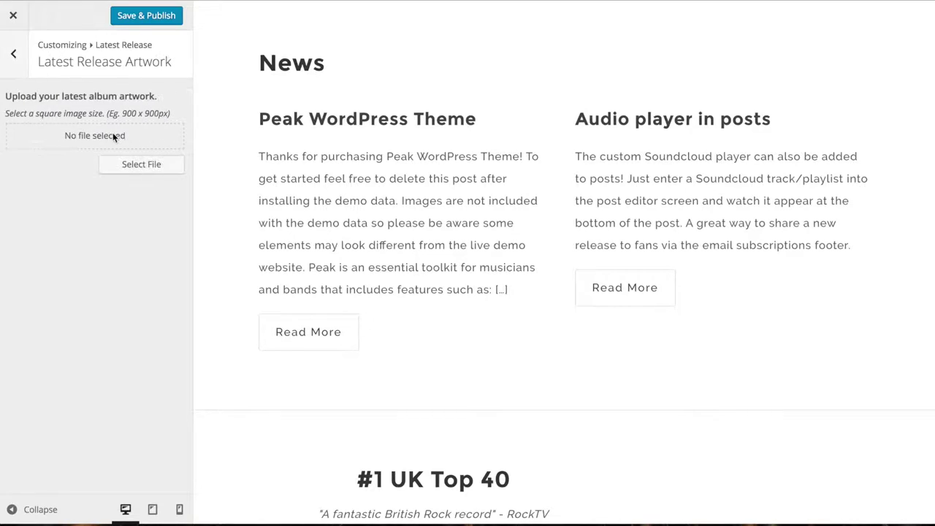
left_click(117, 163)
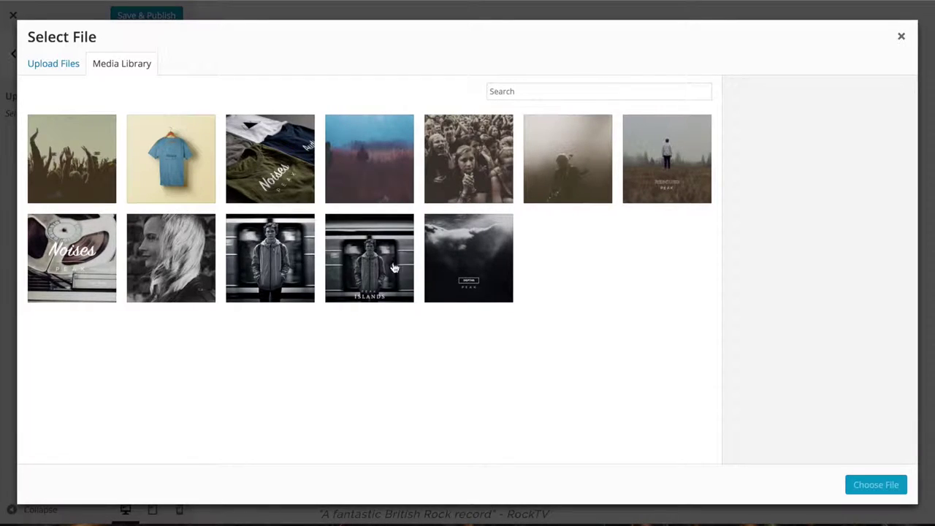
left_click(481, 266)
left_click(888, 488)
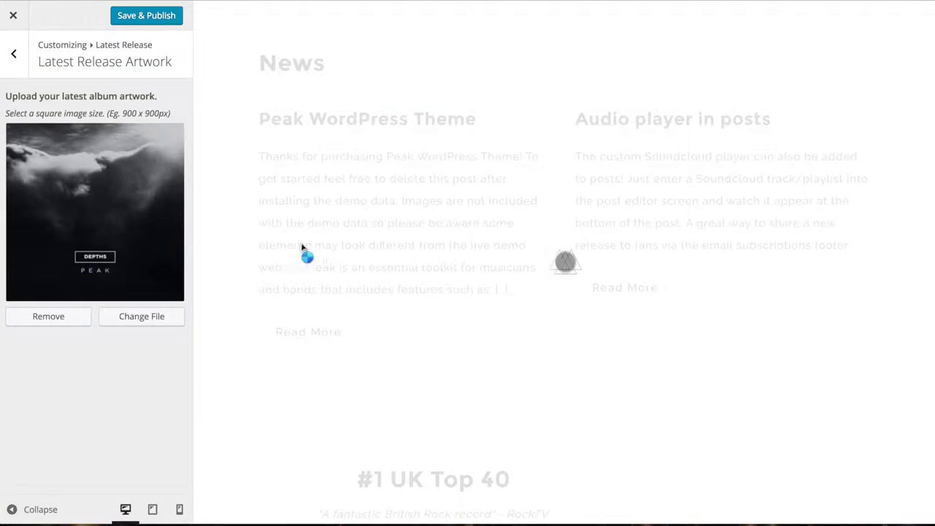
left_click(11, 55)
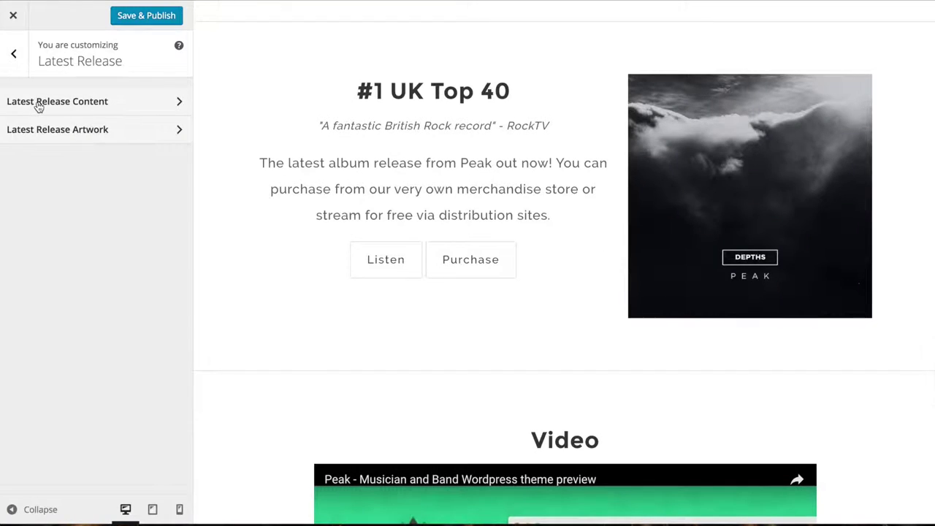
Review the Latest Release title, quote, sub-title and button link settings against the preview.
left_click(35, 101)
scroll(299, 204, "down", 5)
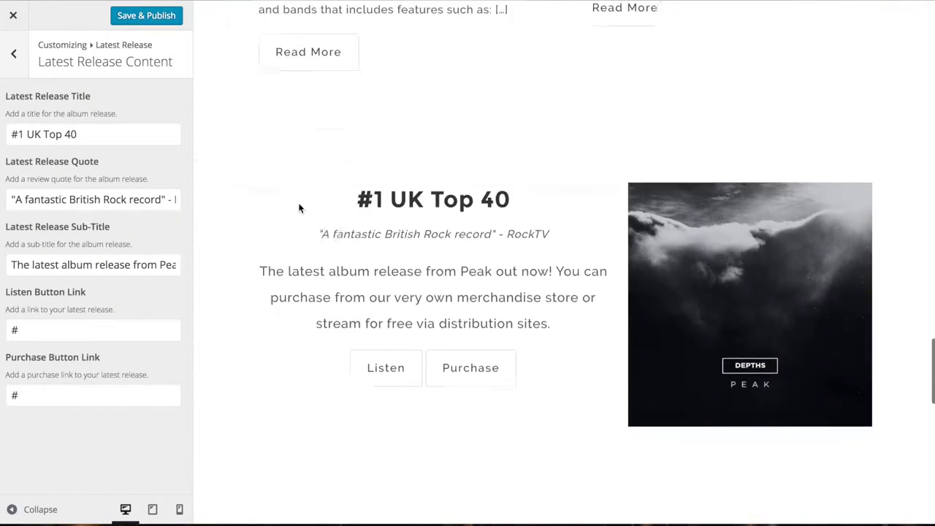
left_click(6, 65)
scroll(311, 194, "down", 2)
left_click(16, 52)
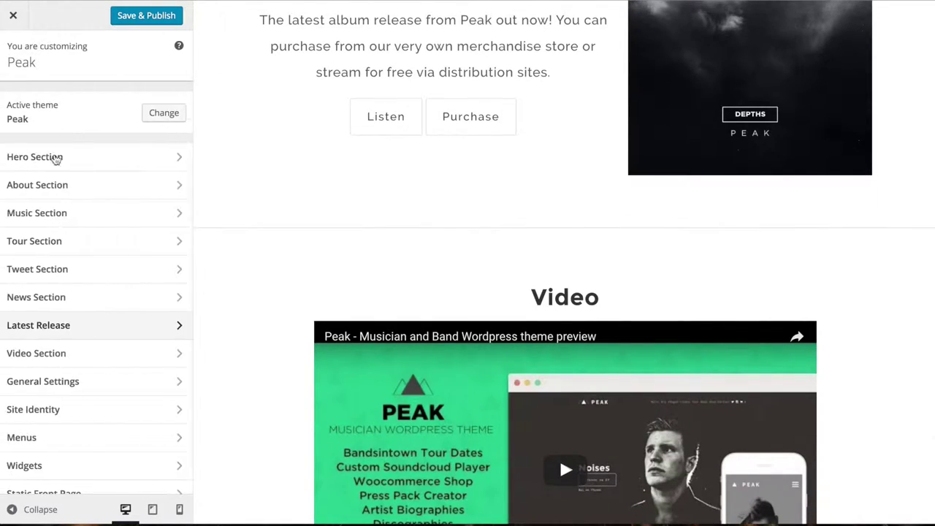
Review the Video Section's embed link setting alongside the video in the preview.
scroll(63, 292, "down", 1)
left_click(36, 336)
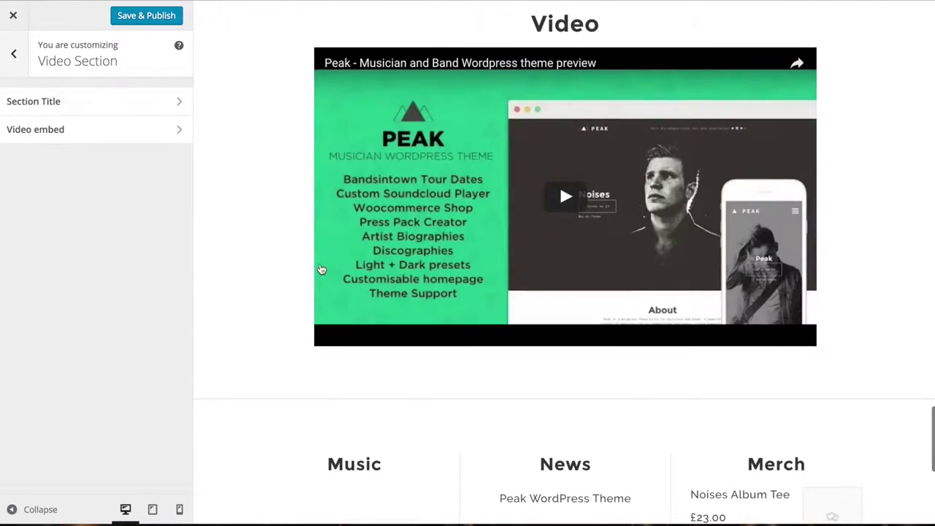
left_click(105, 130)
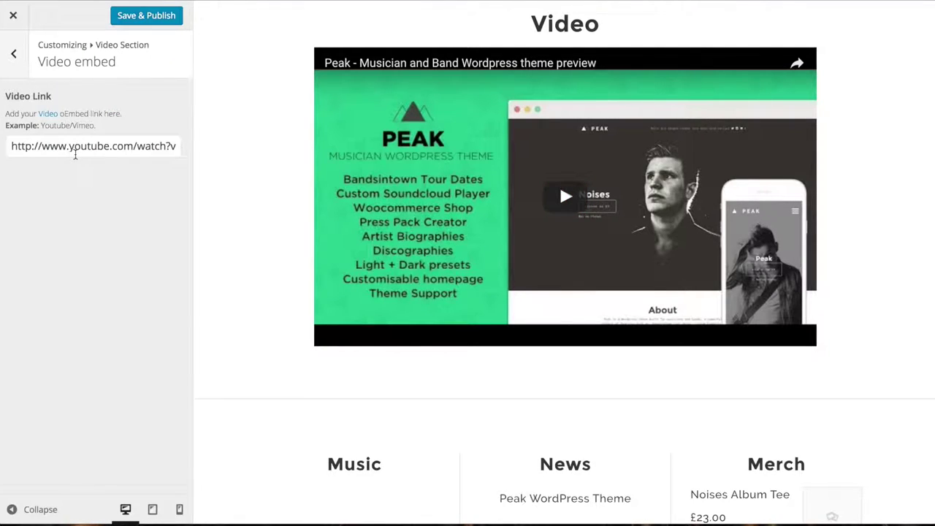
left_click(25, 77)
left_click(24, 77)
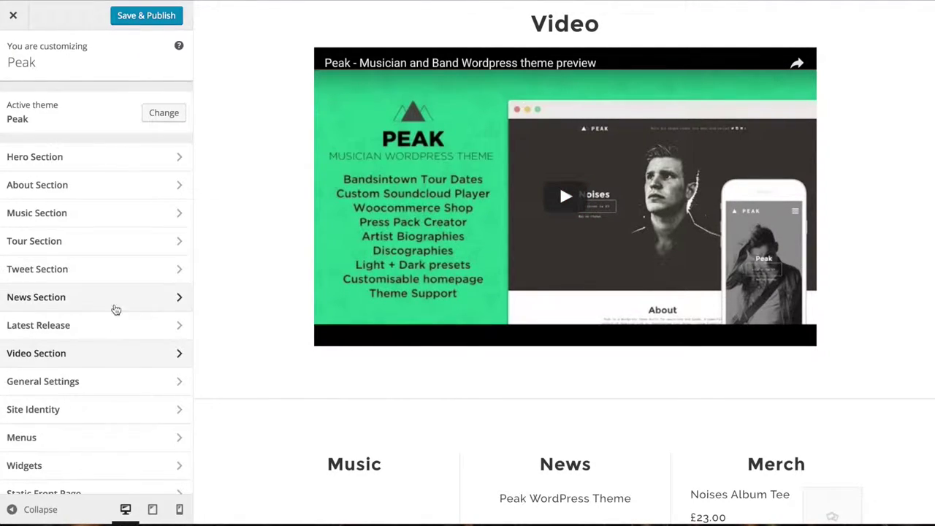
Set the Theme Style in General Settings to Dark and check the home page preview.
scroll(282, 301, "down", 1)
left_click(113, 387)
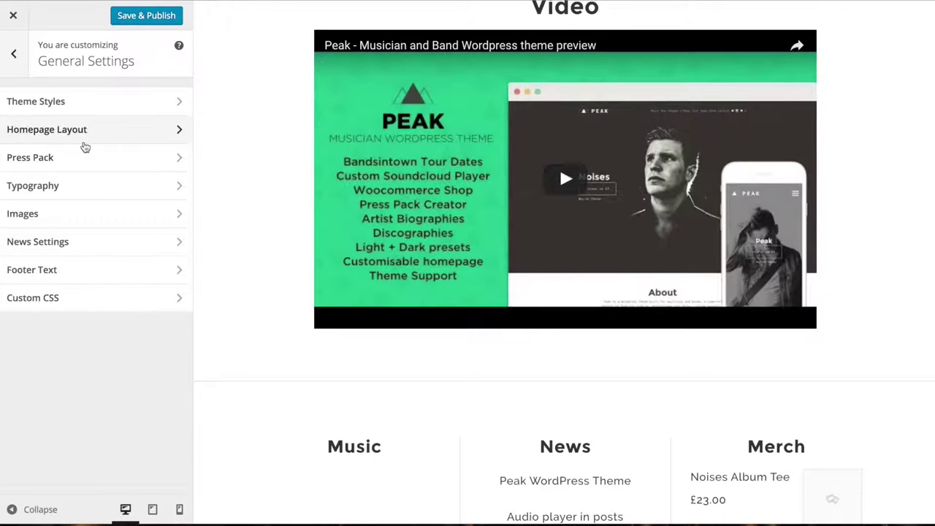
left_click(70, 111)
left_click(83, 134)
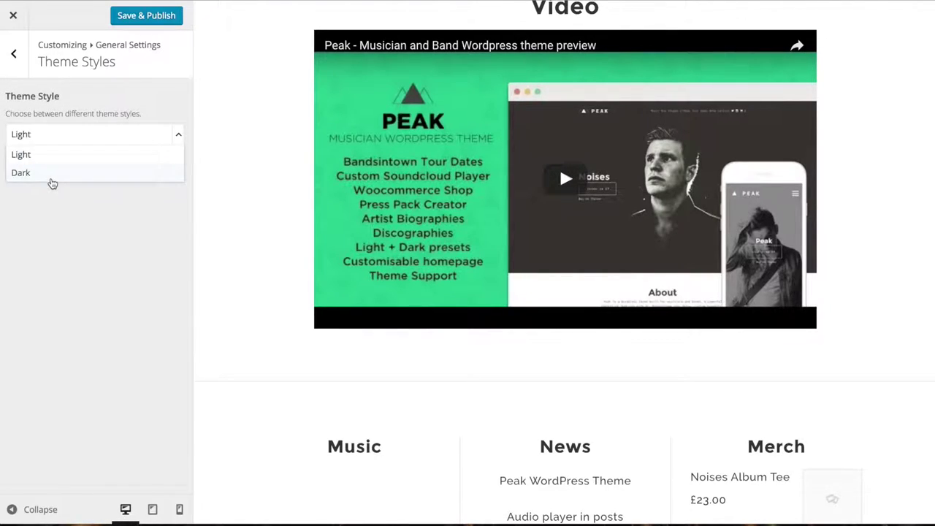
left_click(51, 182)
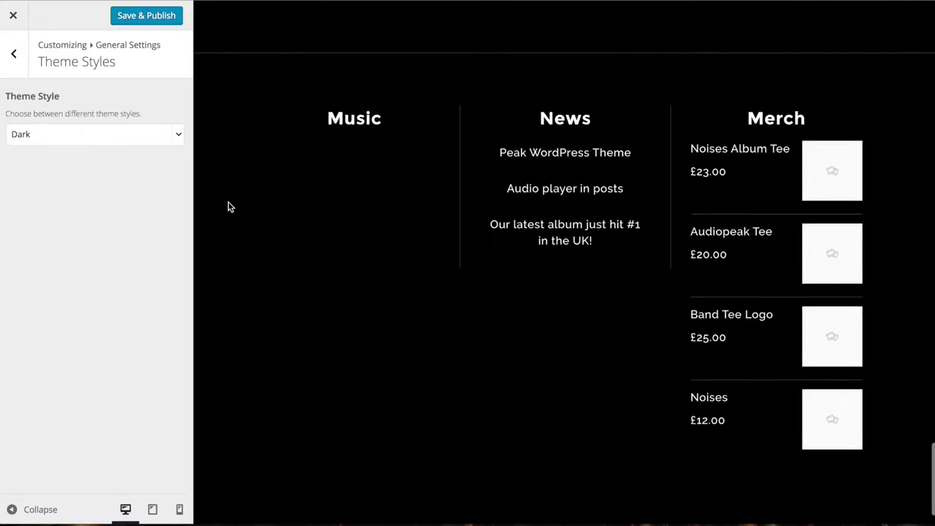
scroll(228, 207, "up", 15)
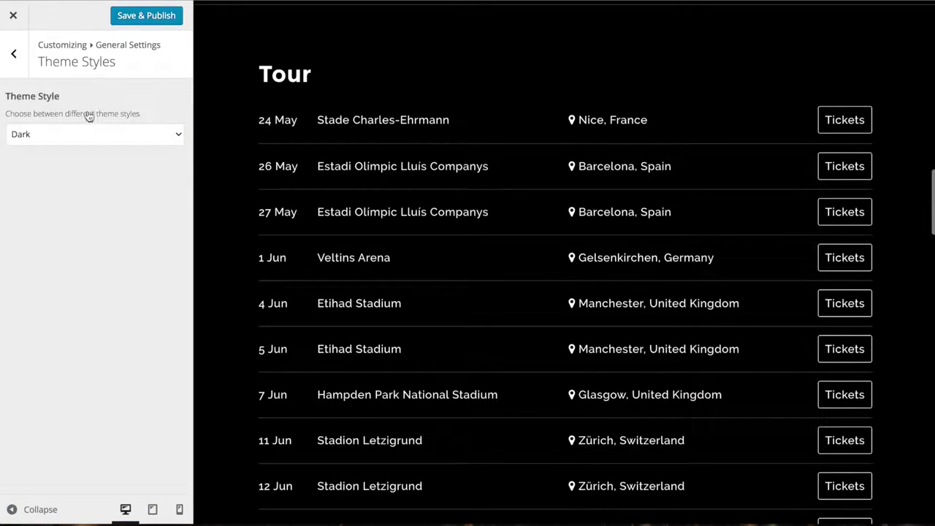
Set the Theme Style in General Settings back to Light.
left_click(79, 135)
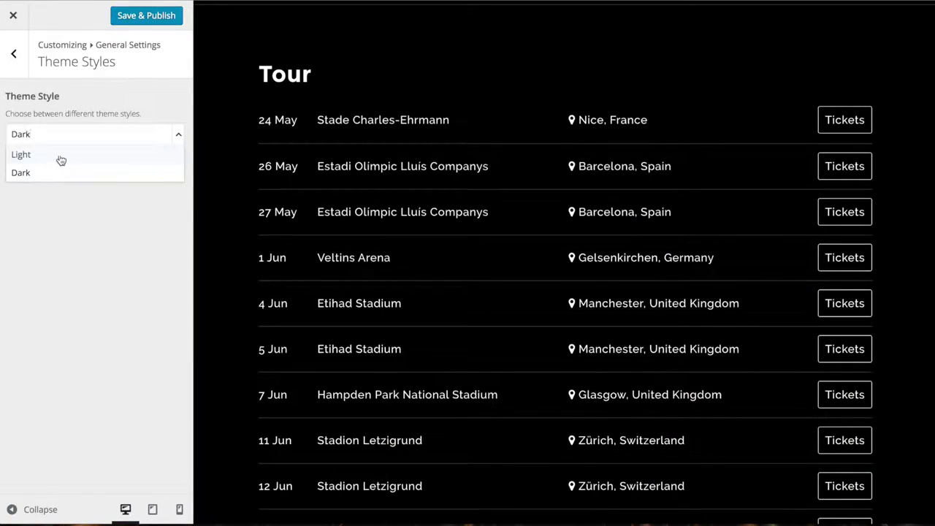
left_click(62, 154)
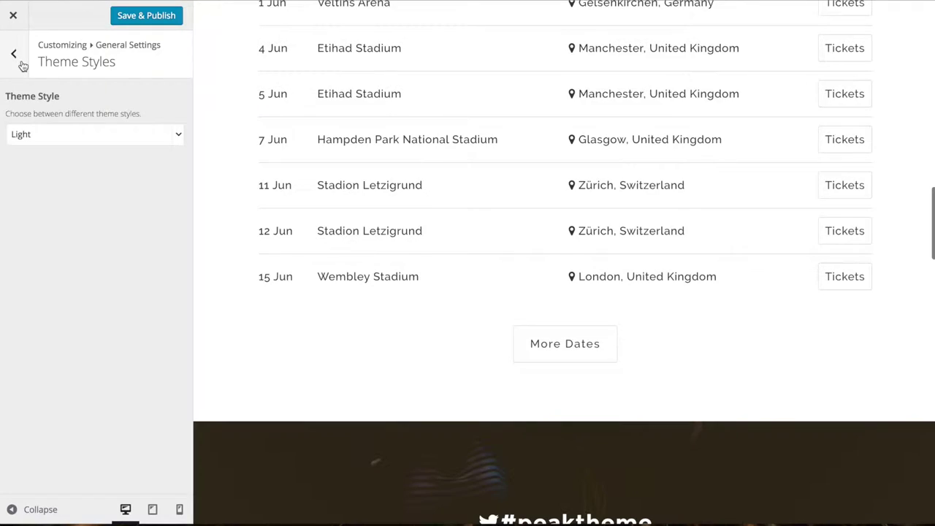
left_click(14, 55)
Disable the Video section in the Homepage Layout and try repositioning the News section in the homepage order.
left_click(35, 139)
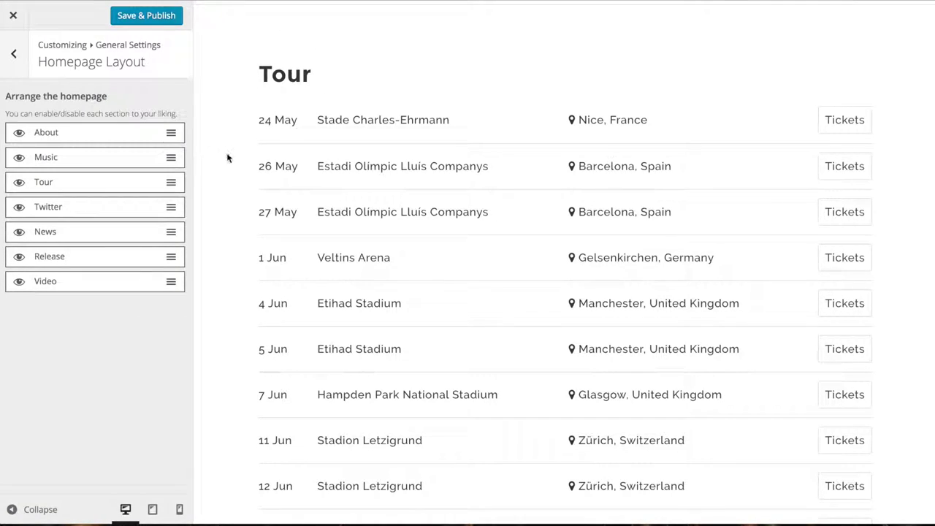
scroll(294, 163, "down", 20)
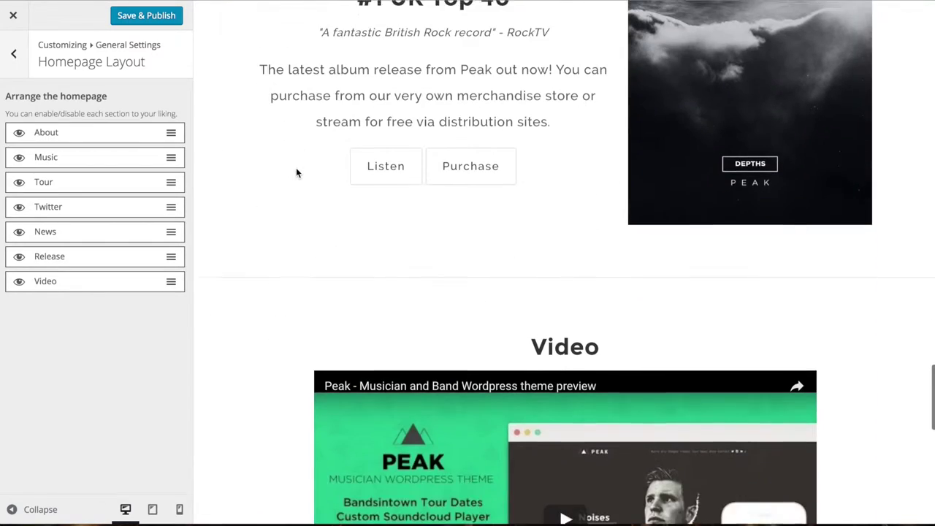
scroll(296, 172, "down", 3)
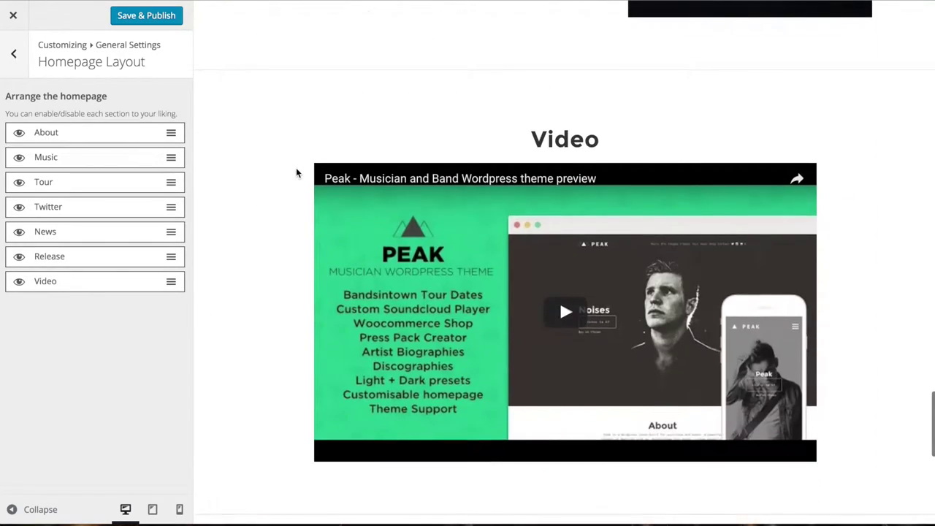
left_click(20, 282)
scroll(302, 267, "up", 6)
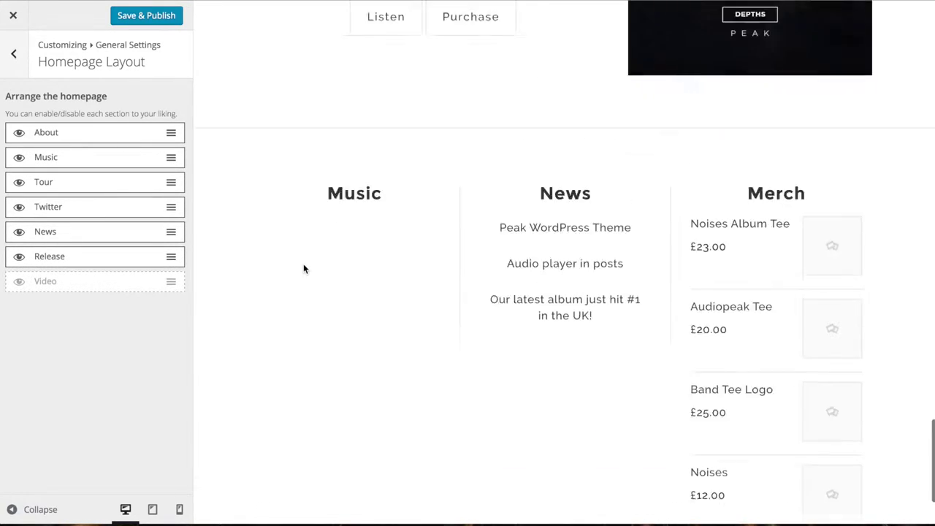
left_click_drag(170, 233, 168, 261)
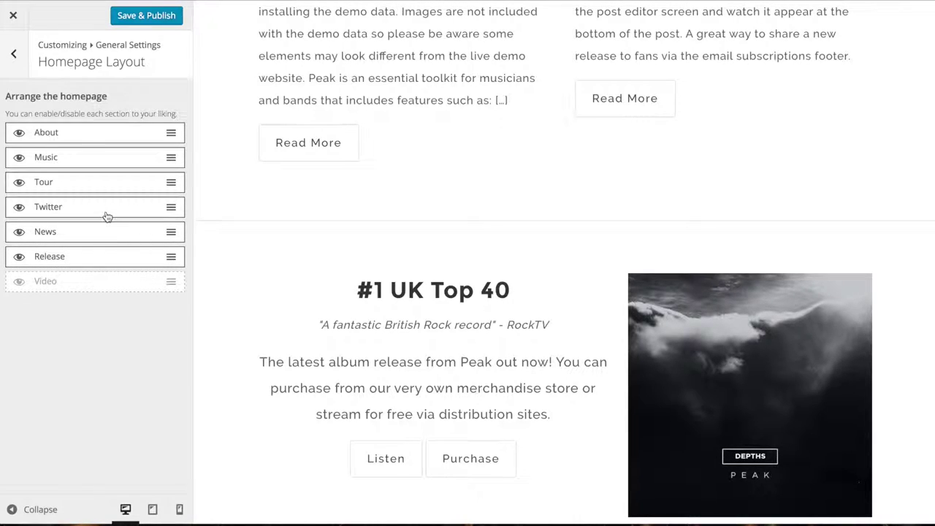
Leave the Homepage Layout, save the customizer changes and look over the home page preview up to its header.
left_click(16, 54)
key("ctrl+s")
scroll(309, 340, "down", 5)
scroll(308, 341, "up", 10)
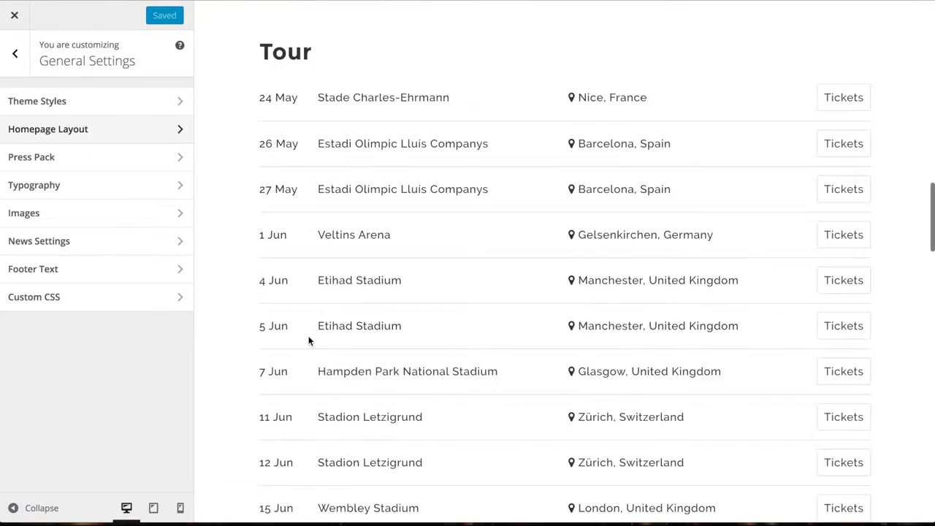
scroll(309, 341, "up", 10)
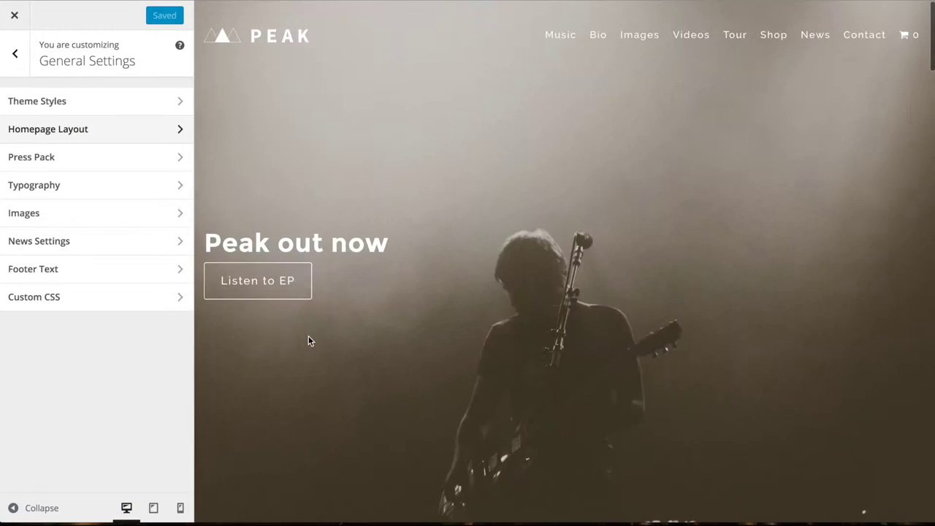
Open the Press Pack settings and bring up the press pack on the Bio page in the preview.
left_click(102, 157)
left_click(597, 35)
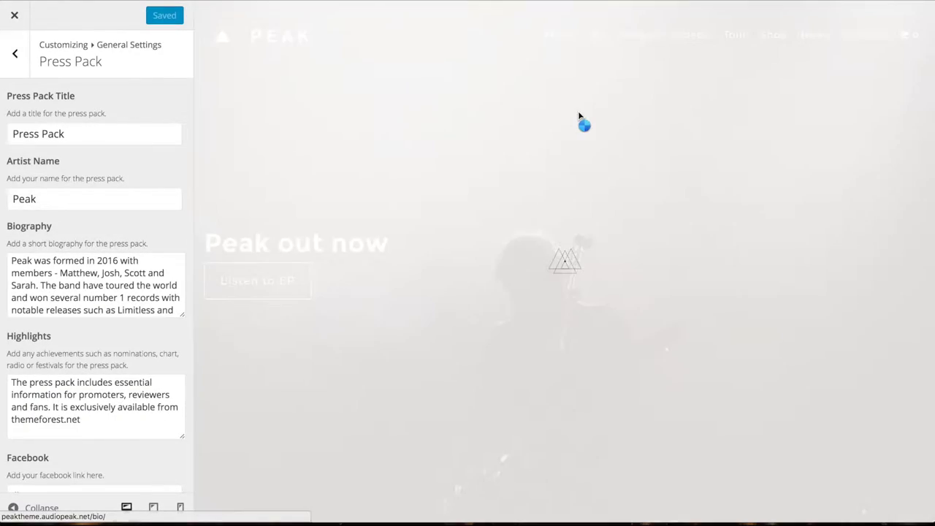
scroll(579, 114, "down", 6)
scroll(579, 111, "down", 12)
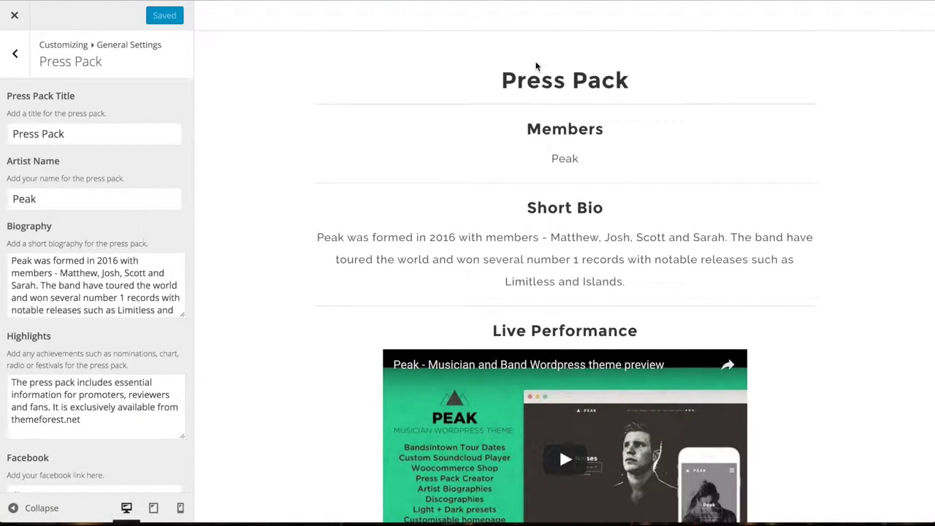
Review the Press Pack fields for highlights, social links, reviews, artist contact, live performance video and press images.
scroll(89, 224, "down", 5)
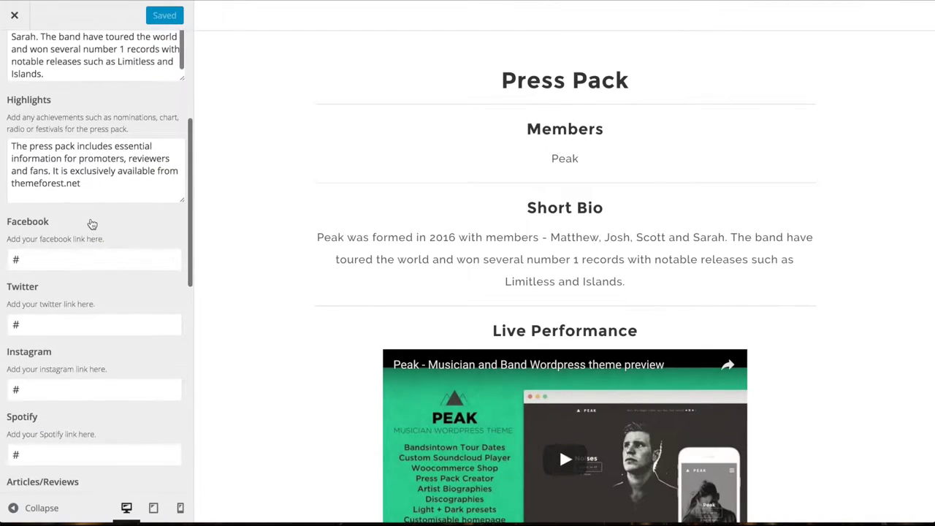
scroll(396, 212, "down", 5)
scroll(397, 211, "down", 7)
scroll(106, 232, "down", 6)
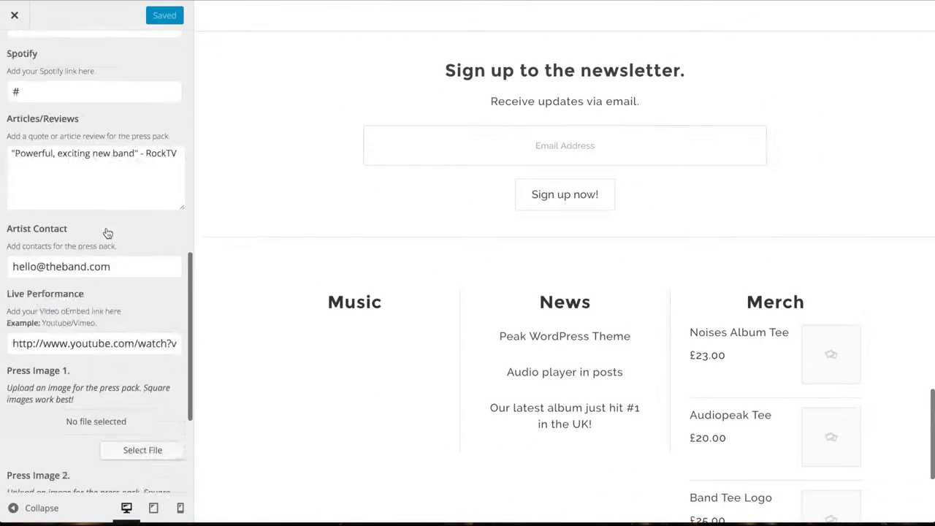
scroll(73, 260, "up", 10)
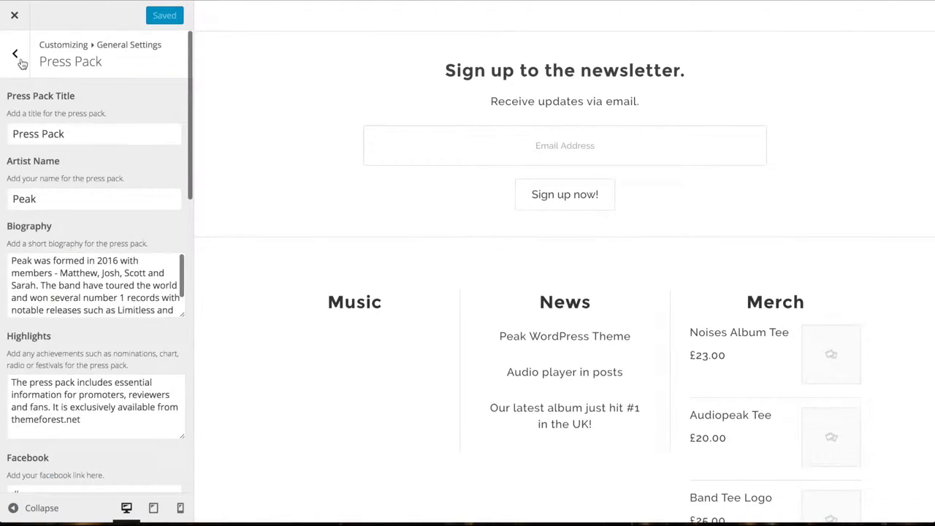
left_click(15, 54)
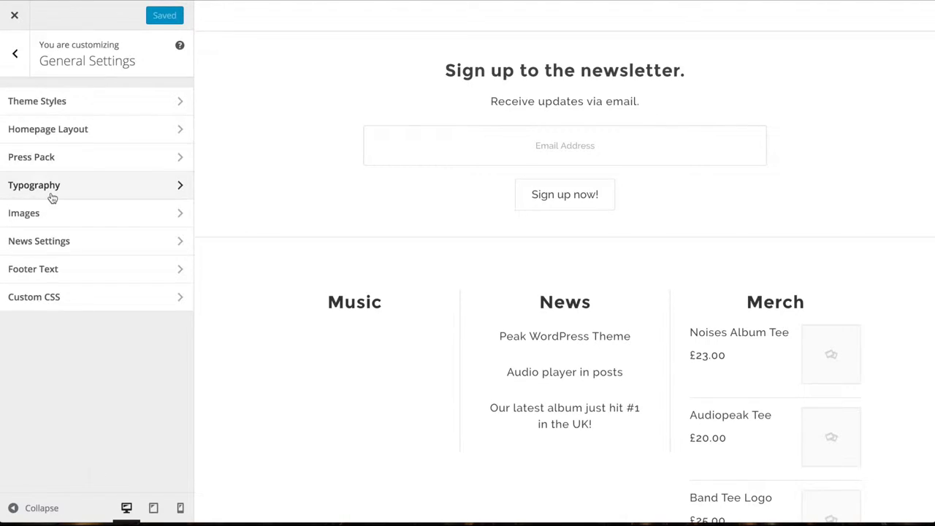
Look through the Typography options in General Settings.
left_click(51, 190)
scroll(138, 128, "down", 3)
scroll(139, 129, "up", 3)
left_click(16, 54)
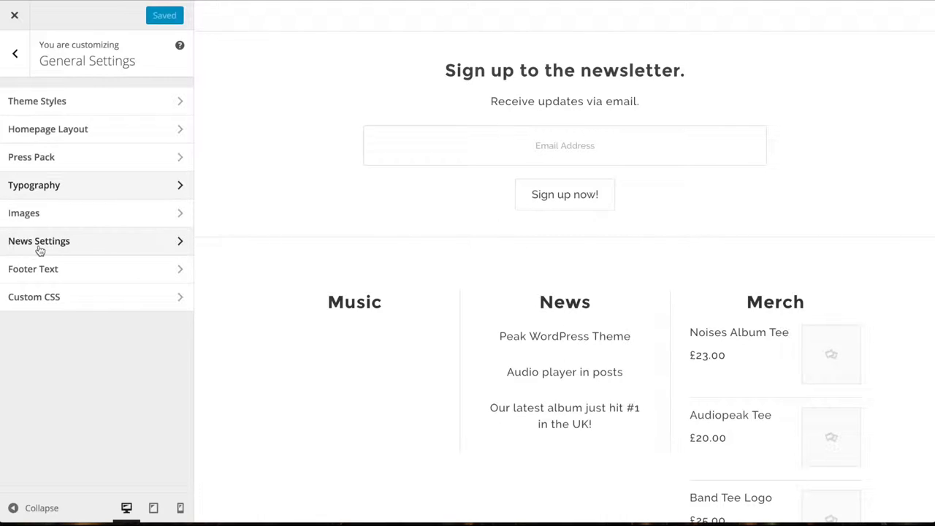
Turn the Footer Newsletter off to compare the preview, and turn it back on.
left_click(40, 269)
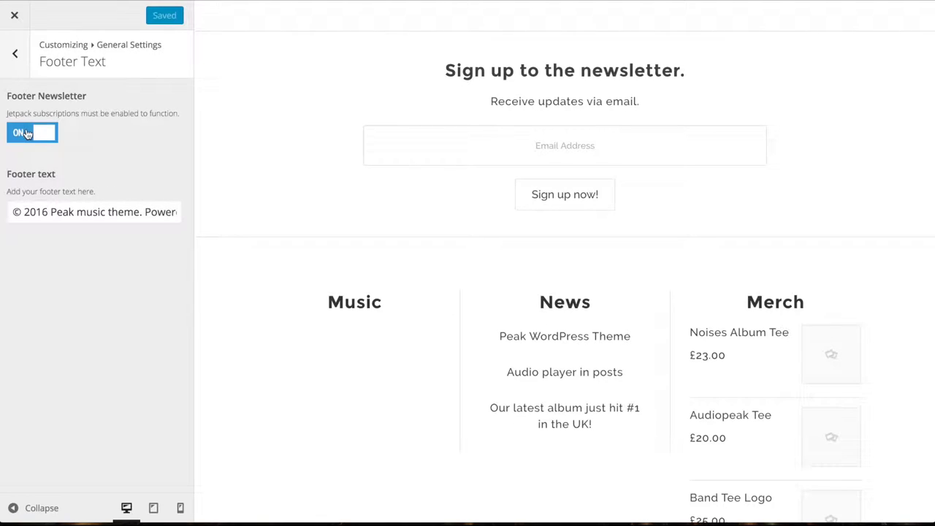
left_click(27, 134)
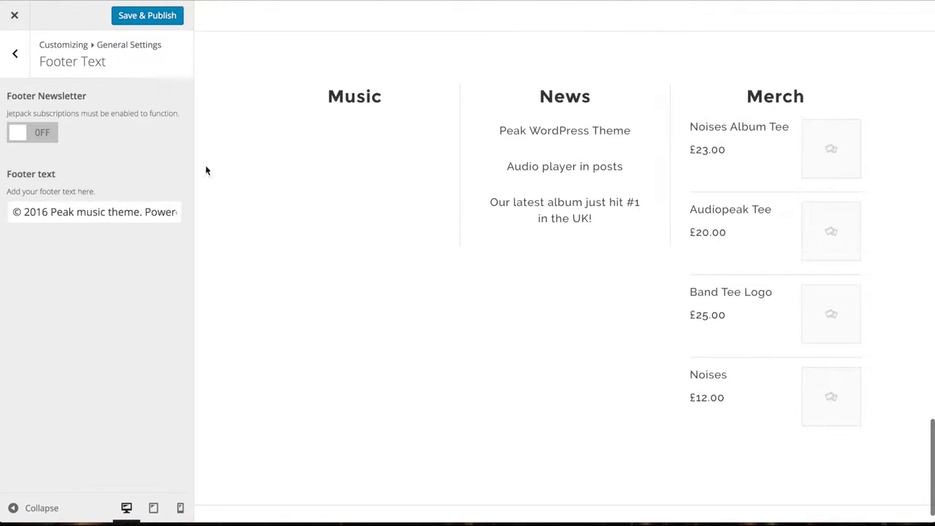
left_click(44, 136)
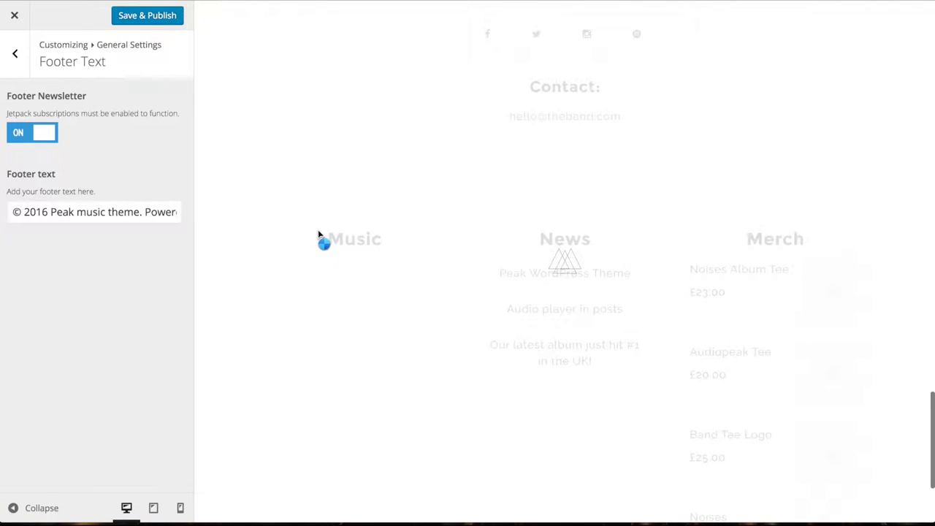
left_click(10, 44)
Look at the Custom CSS setting, and save and publish the customizer changes.
left_click(46, 303)
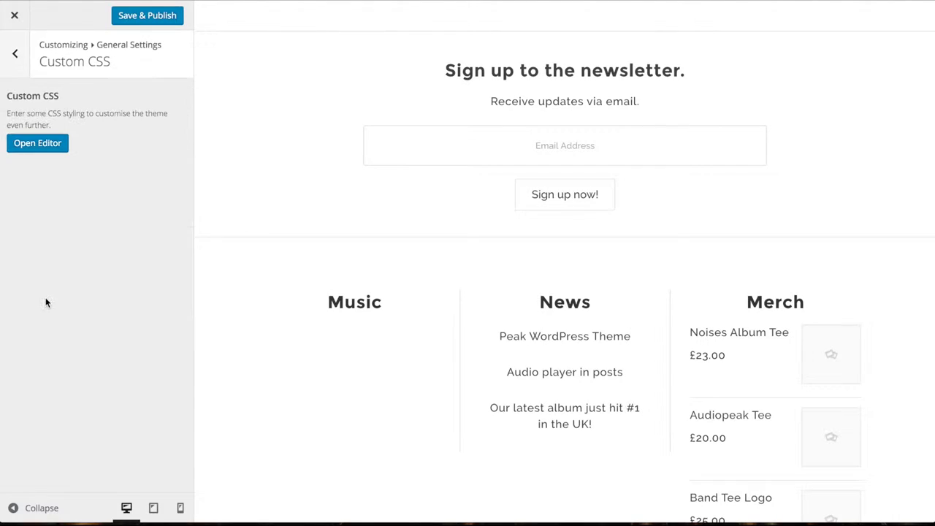
left_click(11, 54)
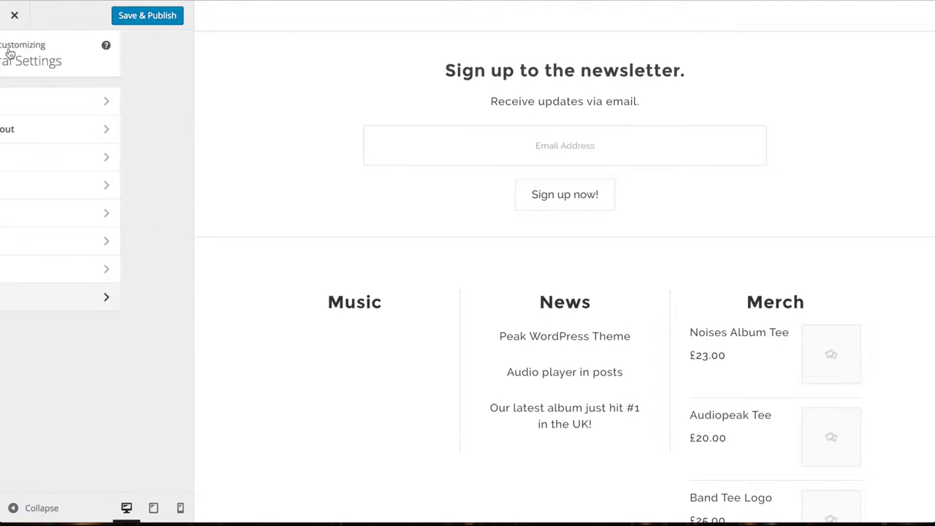
left_click(11, 52)
left_click(147, 14)
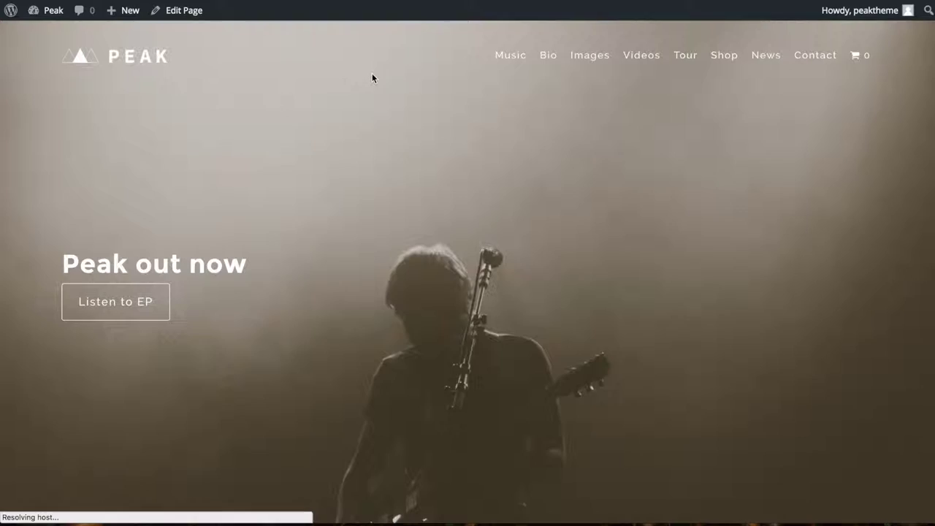
Go to the WordPress dashboard and open an existing band artist entry for editing.
left_click(59, 16)
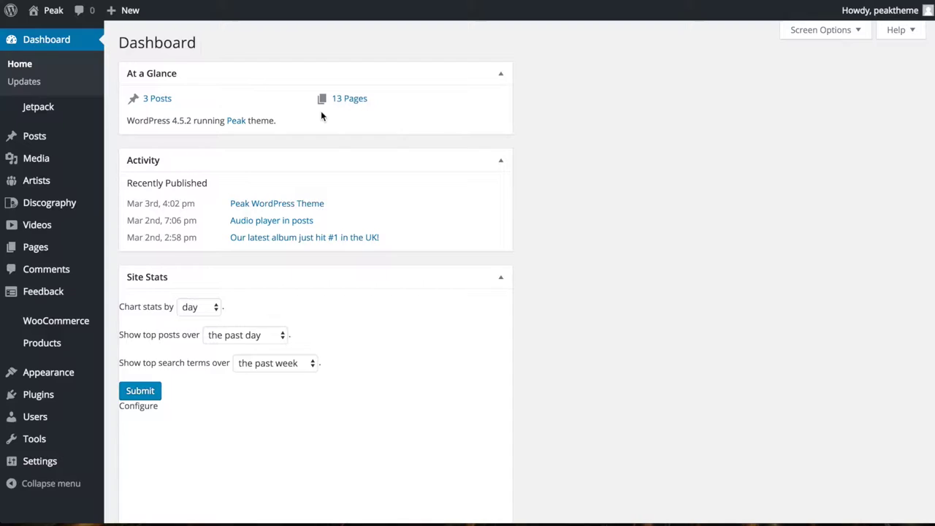
mouse_move(69, 147)
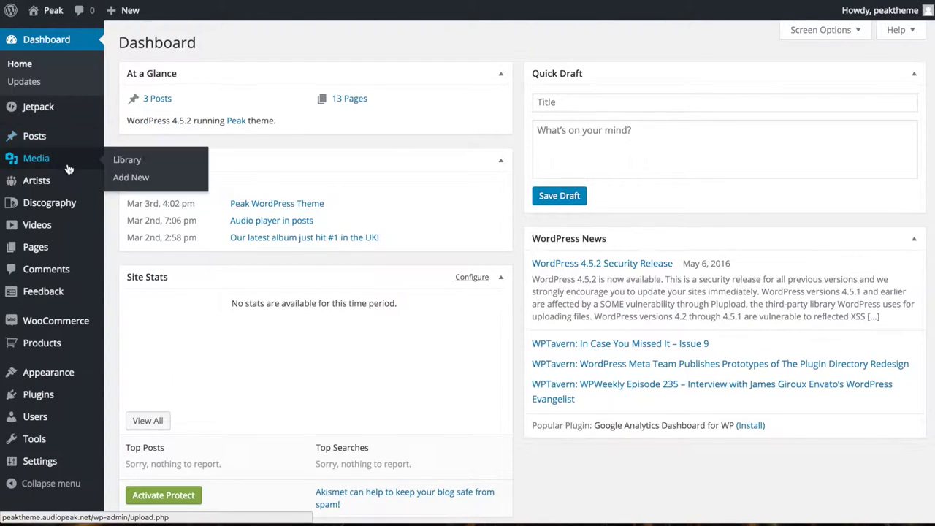
left_click(60, 190)
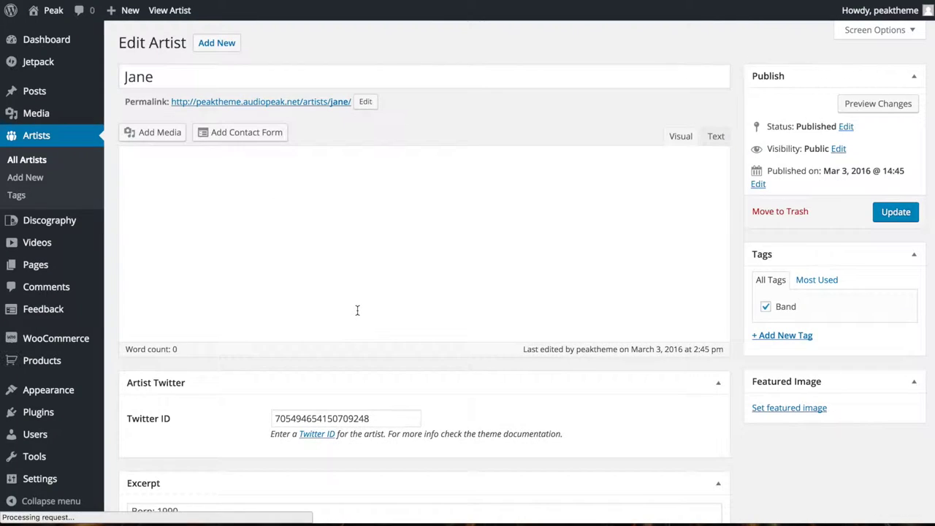
scroll(483, 267, "down", 3)
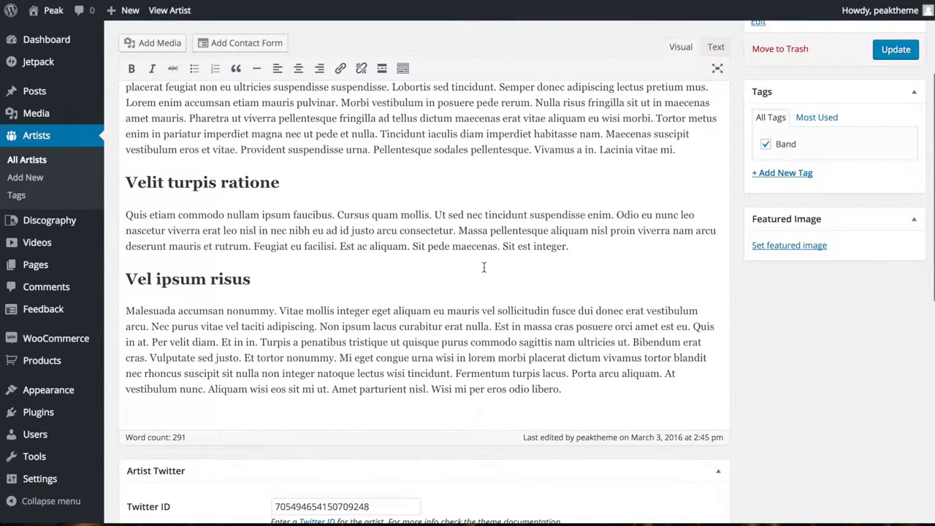
Set the black-and-white portrait of the blonde woman from the Media Library as the artist's featured image.
left_click(786, 245)
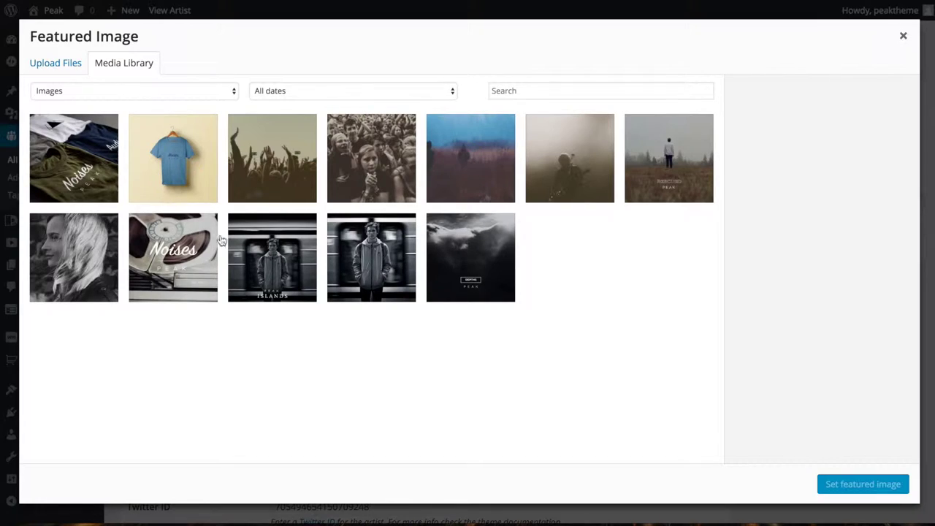
left_click(50, 275)
left_click(849, 485)
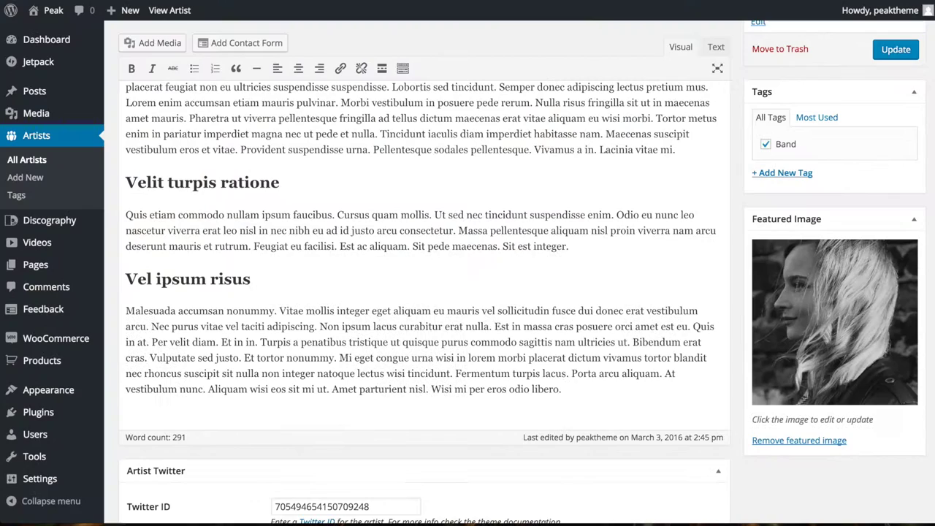
Review the artist's Twitter ID and Excerpt fields.
scroll(732, 384, "down", 3)
left_click(379, 289)
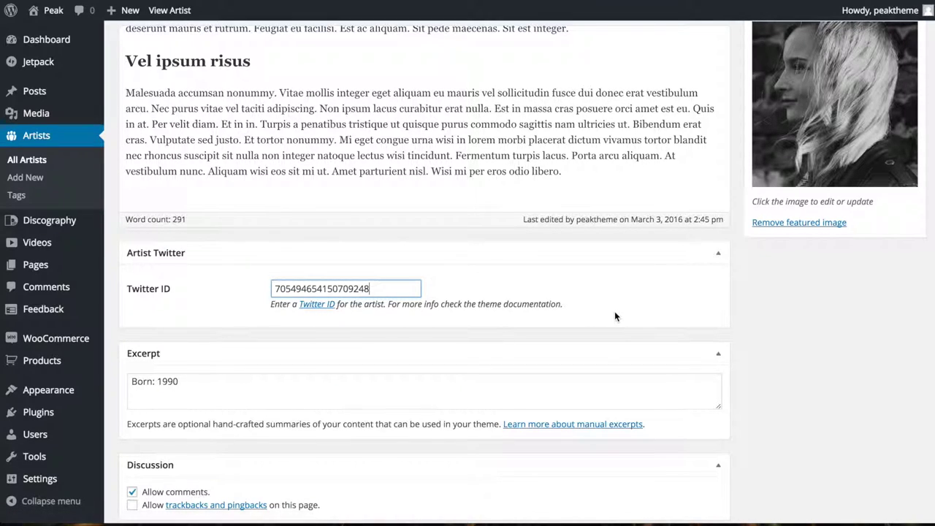
scroll(614, 258, "down", 2)
left_click(570, 293)
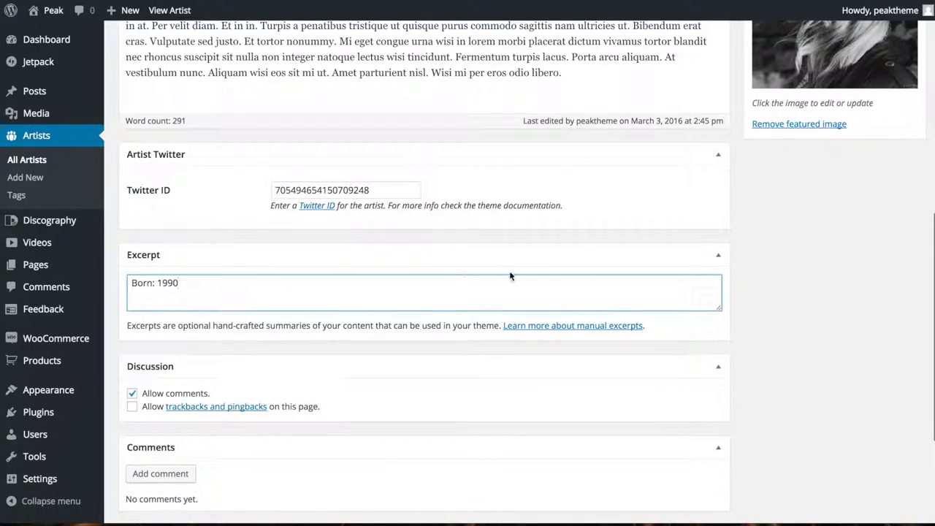
Check the Excerpt box in the artist editor's Screen Options, and update the artist entry.
scroll(749, 96, "up", 7)
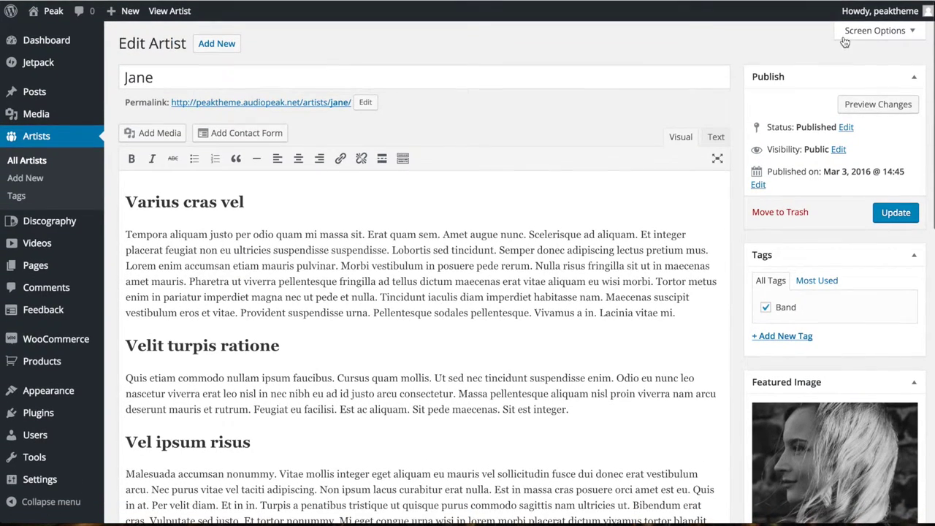
left_click(848, 34)
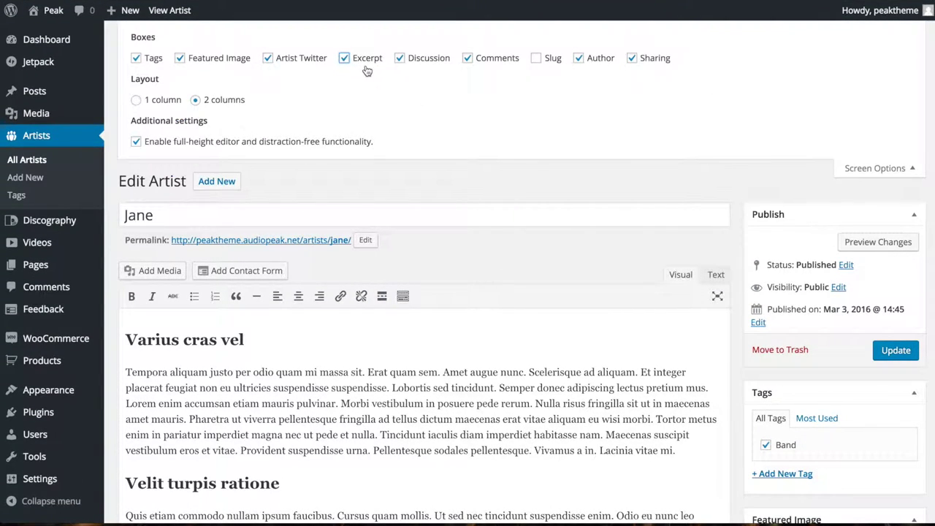
left_click(869, 168)
scroll(588, 184, "down", 5)
scroll(588, 185, "up", 5)
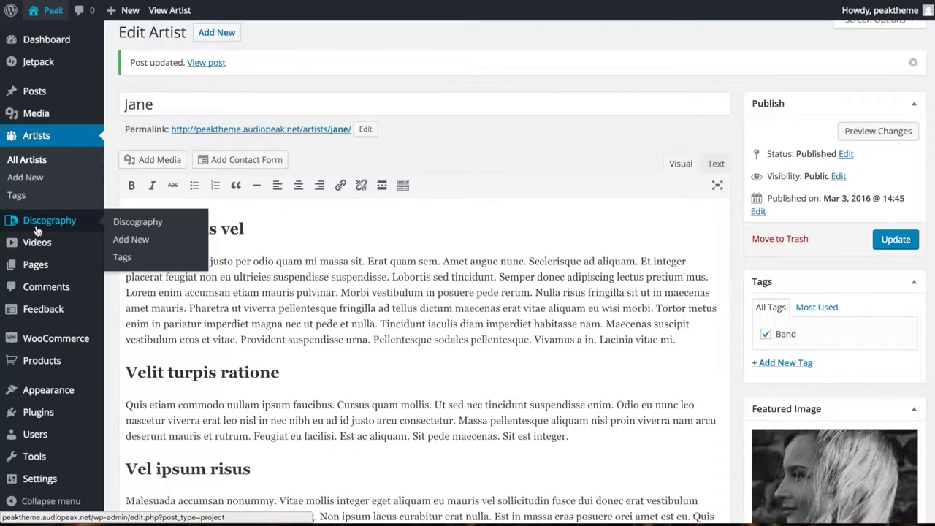
Open the Islands album in Discography for editing and set artislands.jpg from the Media Library as its featured image.
left_click(38, 229)
left_click(154, 153)
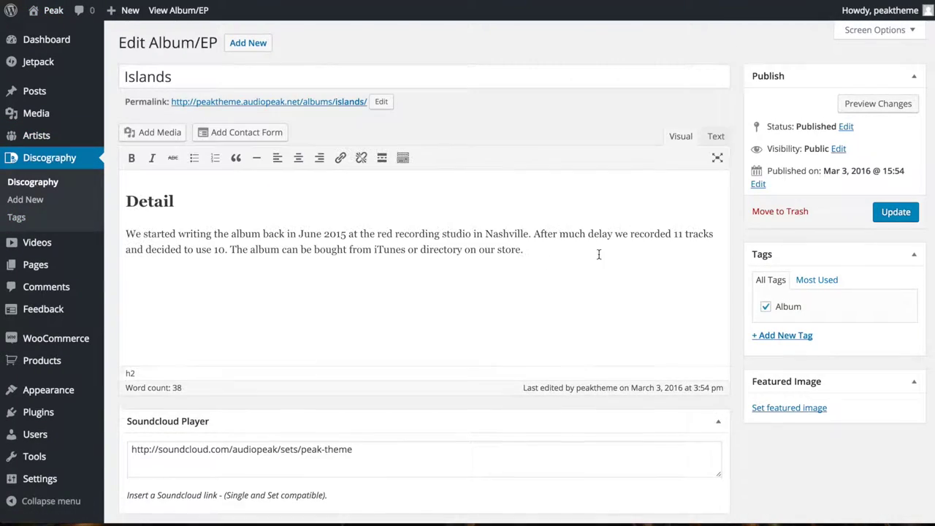
left_click(774, 409)
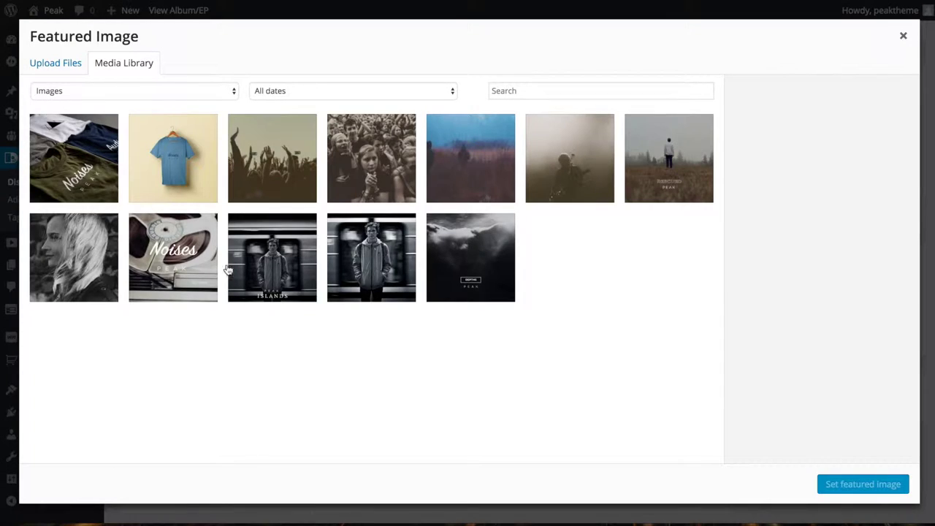
left_click(289, 270)
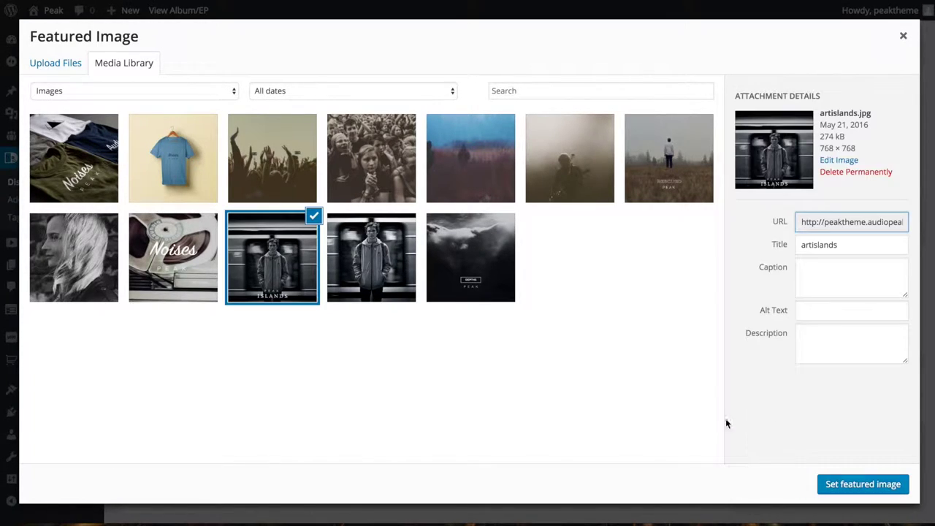
left_click(839, 483)
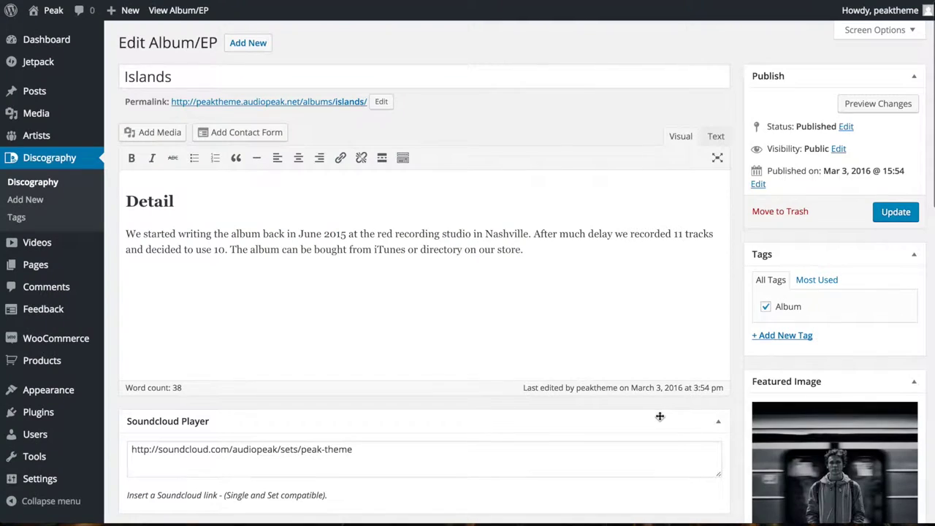
Review the Islands album's Soundcloud player, video, Album Links and Excerpt fields, and update the album.
scroll(240, 290, "down", 3)
left_click(298, 264)
scroll(314, 273, "down", 1)
left_click(409, 325)
scroll(420, 334, "down", 3)
left_click(513, 357)
scroll(509, 358, "down", 3)
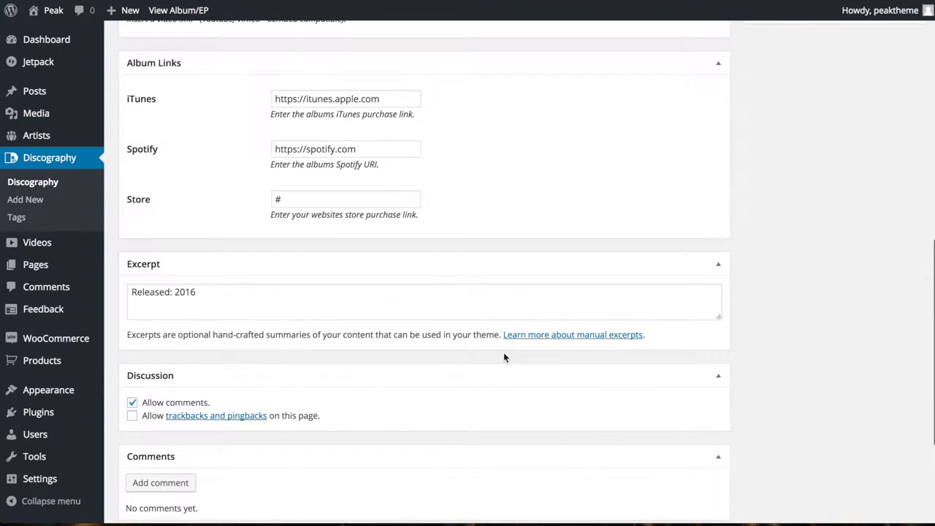
scroll(437, 426, "down", 2)
scroll(438, 426, "up", 12)
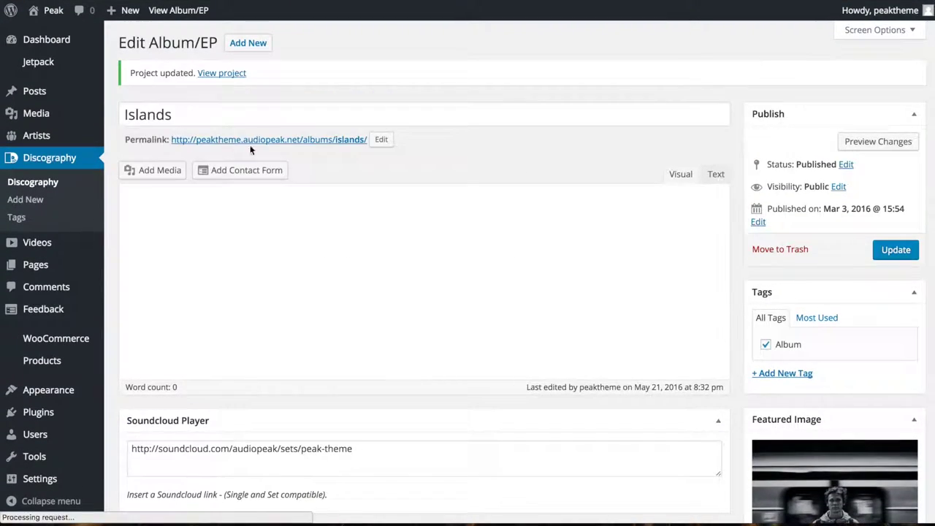
Open the Notes video for editing and review its Video Embed link and the fields below it.
mouse_move(54, 245)
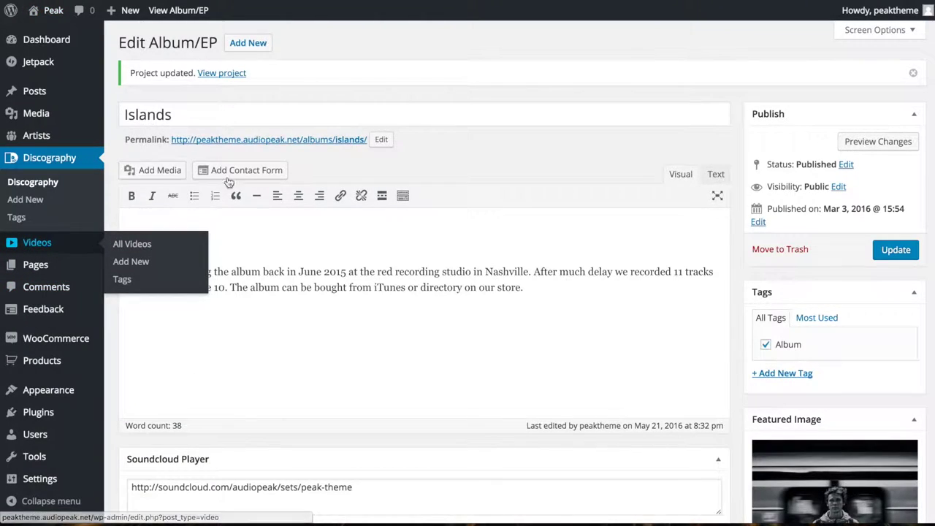
key("Tab")
key("Tab")
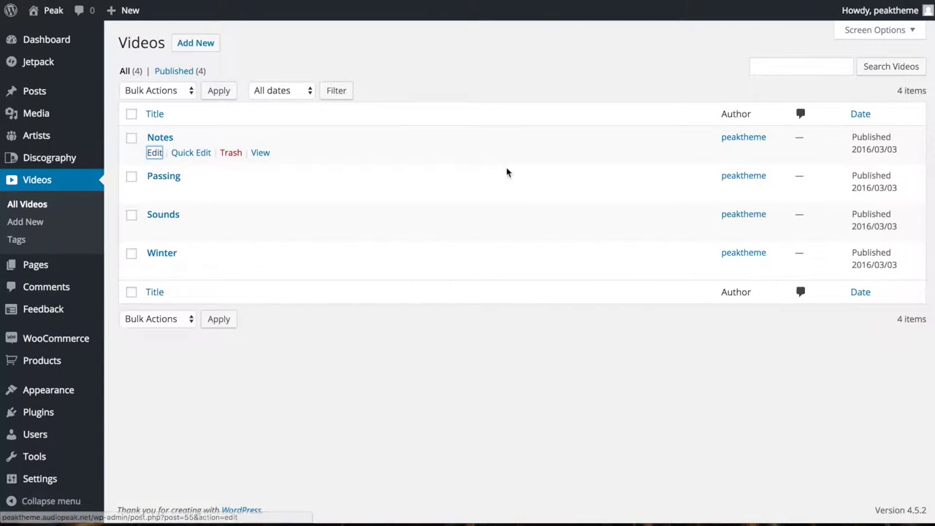
key("Return")
scroll(506, 168, "down", 1)
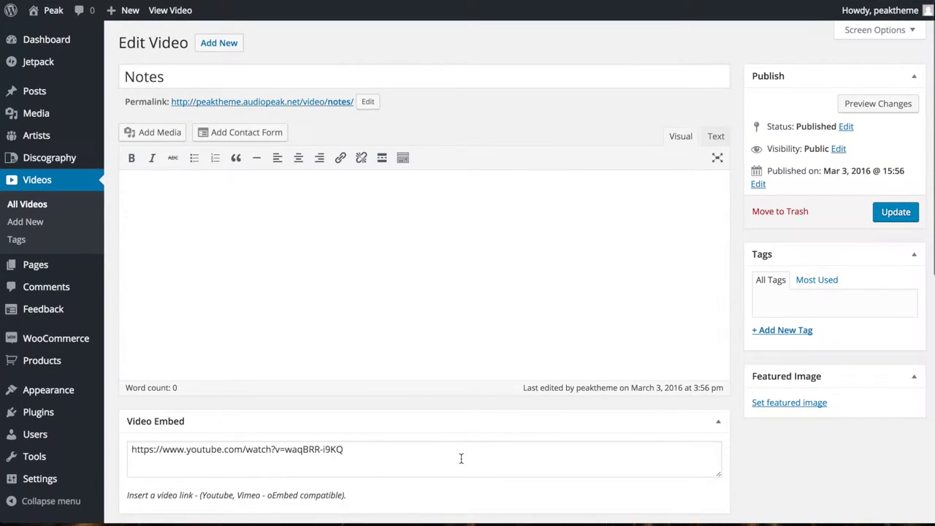
scroll(461, 457, "down", 3)
left_click(274, 337)
key("Tab")
Open the Contact page for editing and examine the contact form builder, closing it without adding a form.
left_click(38, 272)
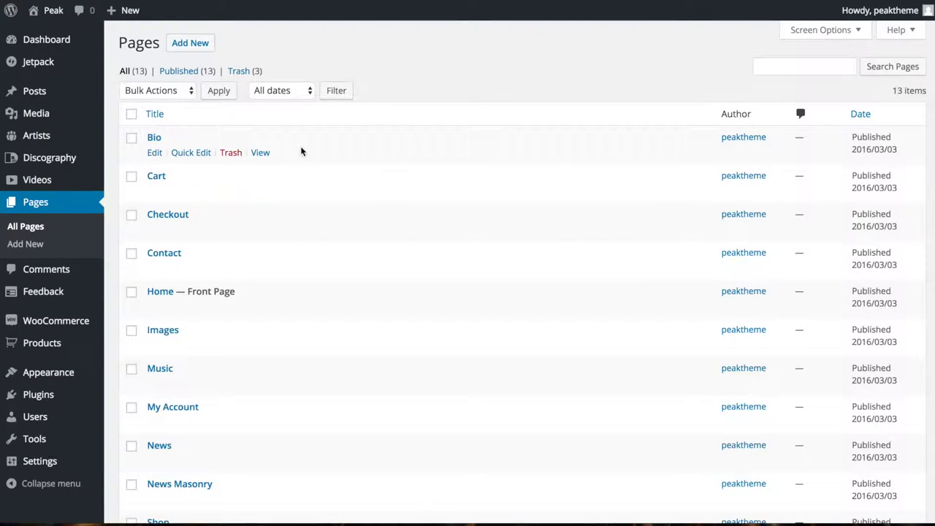
scroll(301, 151, "down", 3)
left_click(152, 167)
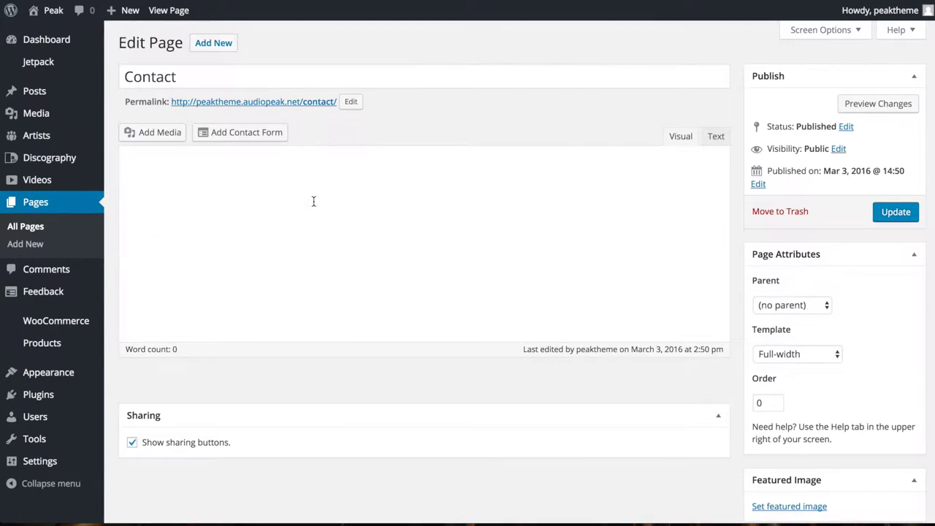
left_click(272, 132)
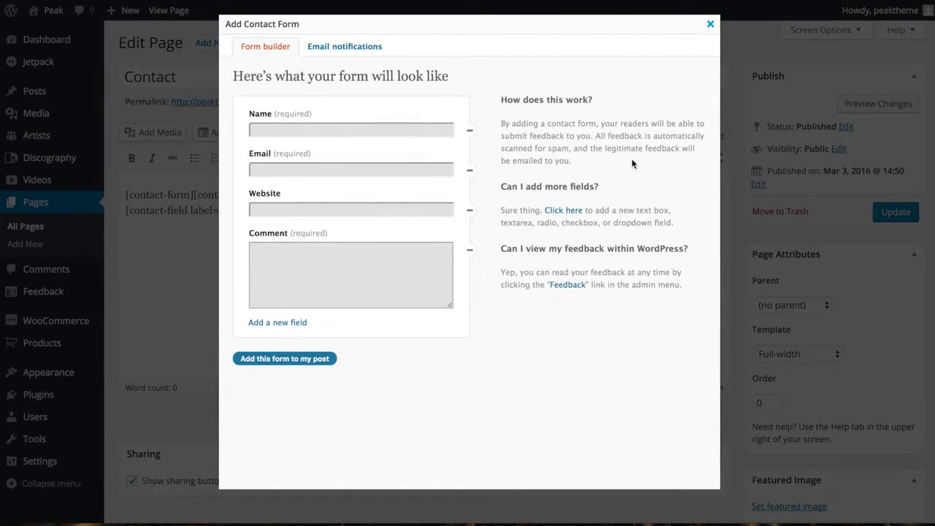
left_click(711, 26)
left_click(560, 152)
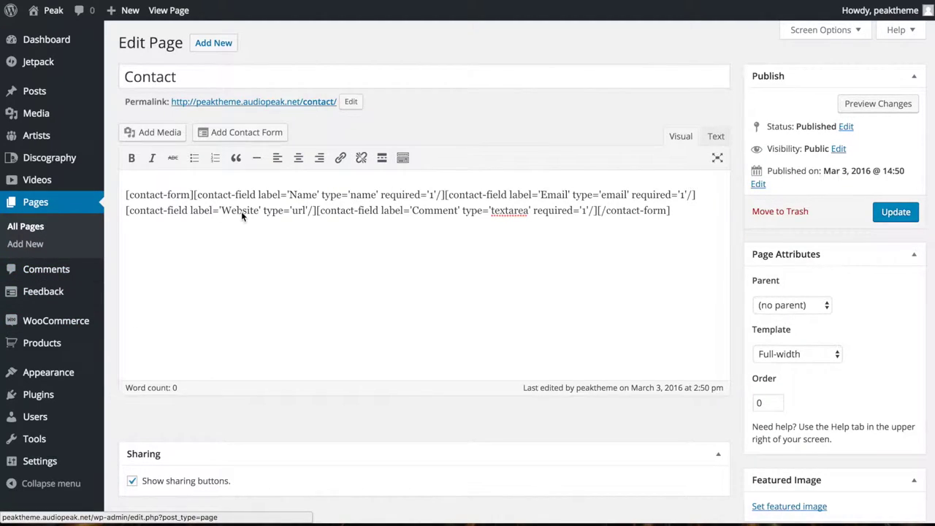
Open the Images page for editing and delete the empty gallery from its content.
scroll(409, 145, "down", 2)
scroll(409, 146, "down", 2)
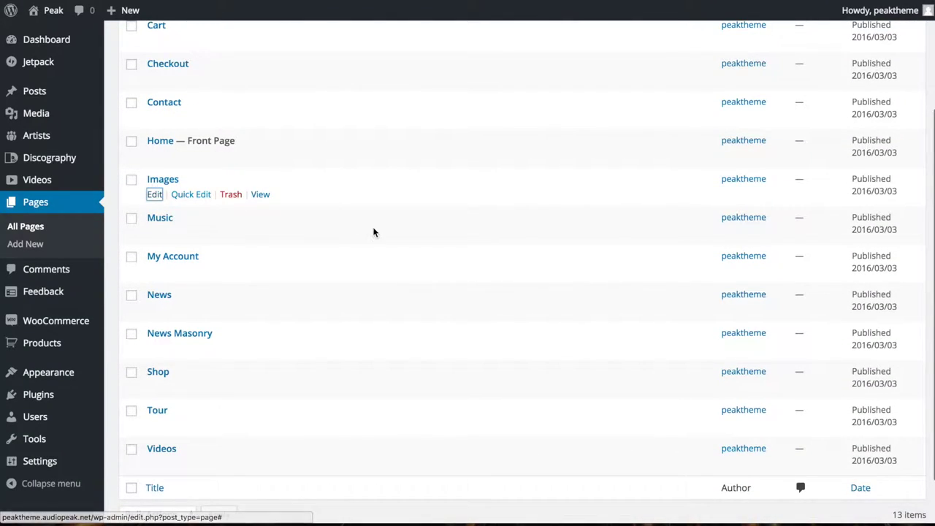
key("Return")
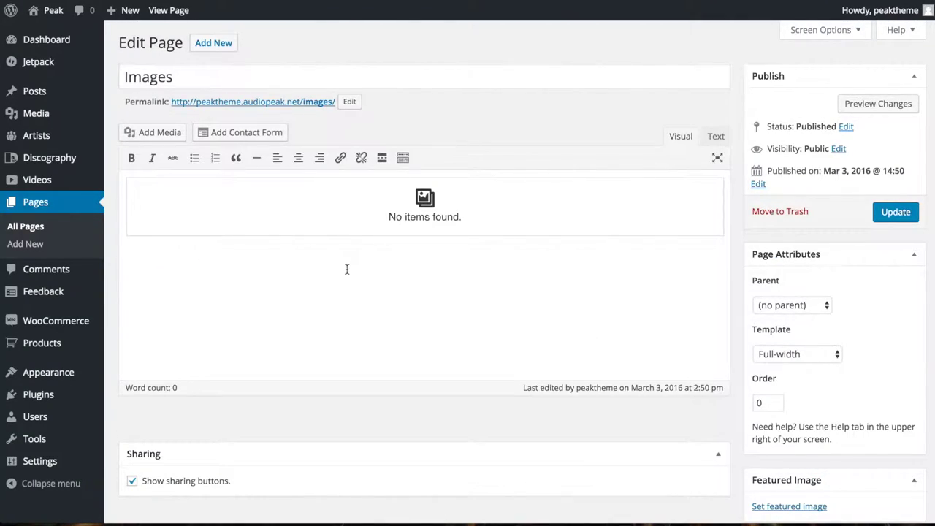
left_click(422, 196)
key("Delete")
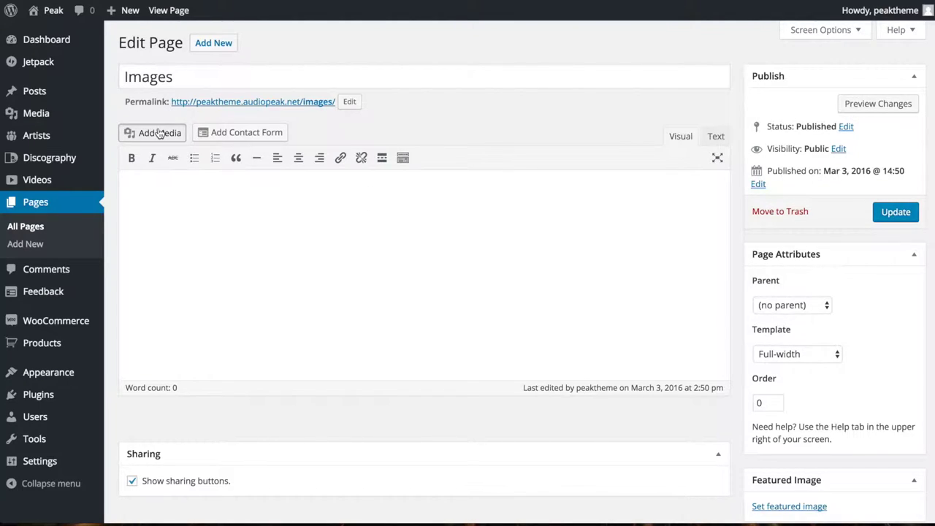
Create a new gallery on the Images page from all 12 images in the Media Library.
left_click(159, 133)
left_click(63, 58)
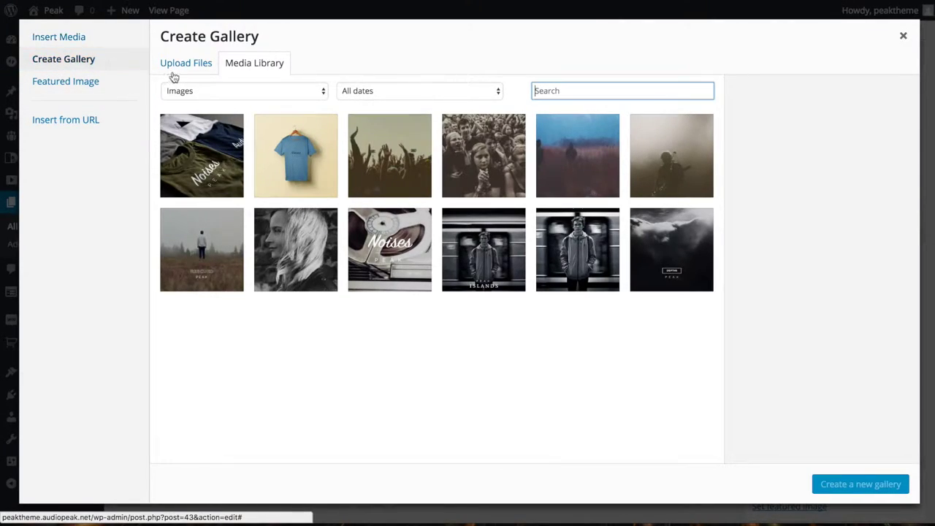
left_click(204, 159)
left_click(671, 249, "shift")
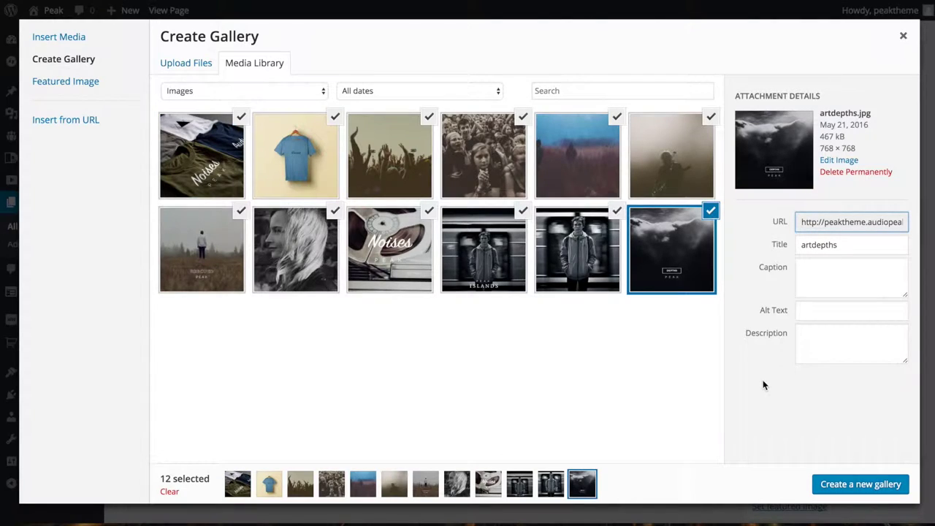
left_click(839, 485)
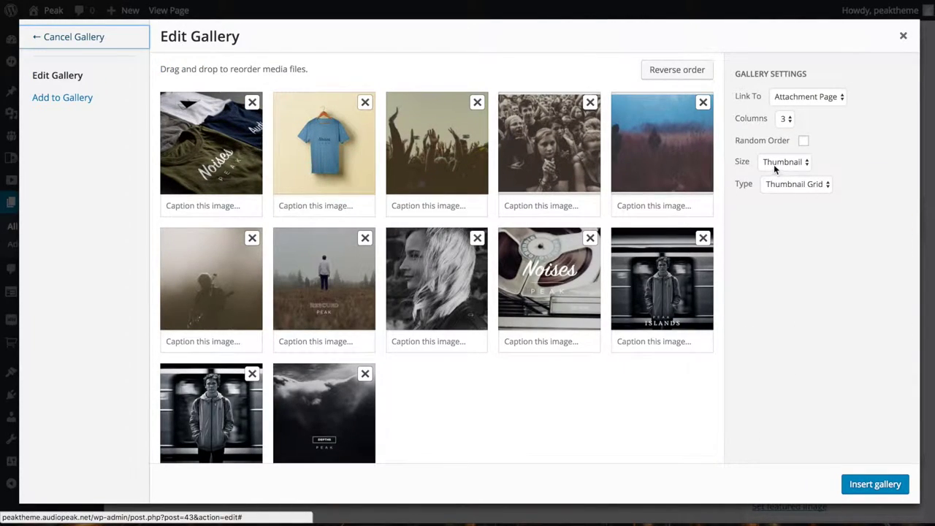
Set the gallery size to Full Size and its type to Tiled Mosaic, and insert it into the Images page.
left_click(776, 163)
left_click(789, 194)
left_click(794, 184)
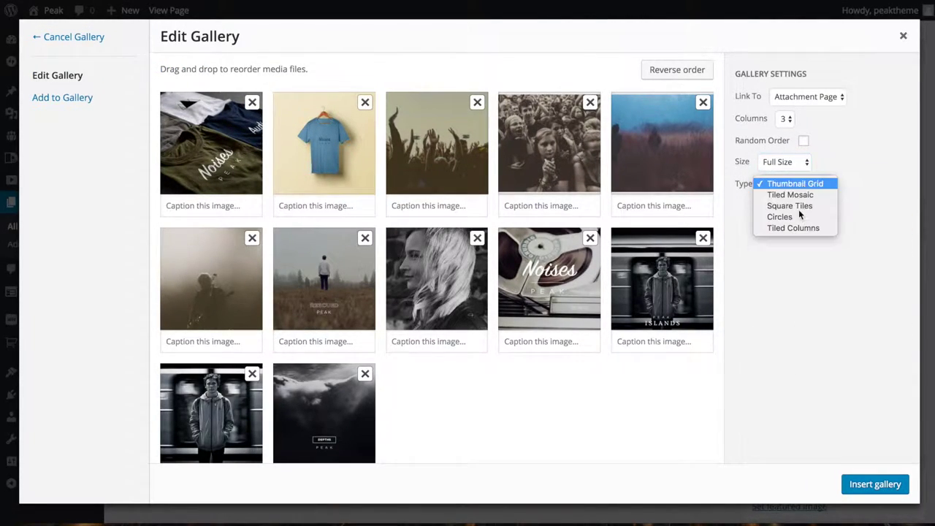
left_click(786, 195)
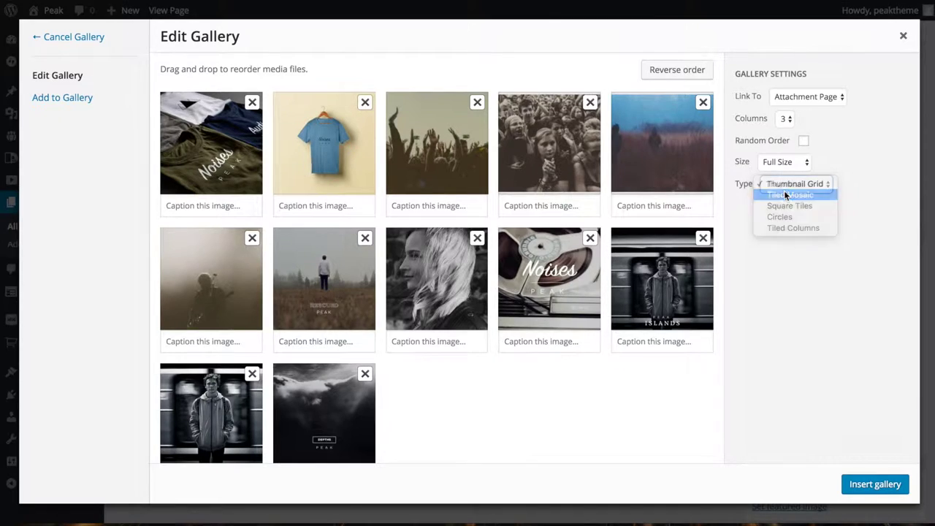
left_click(875, 486)
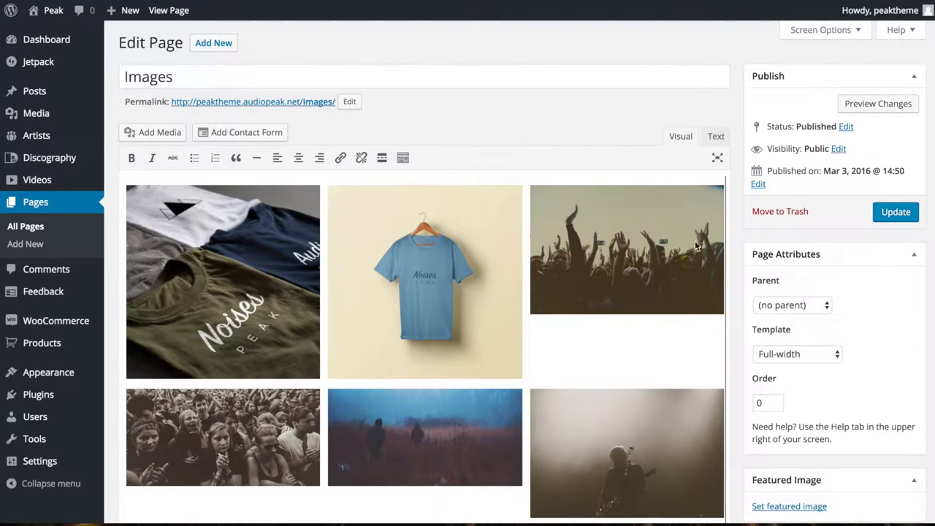
Keep the Full-width template selected for the Images page, check the inserted gallery, and update the page.
scroll(680, 252, "down", 3)
left_click(783, 330)
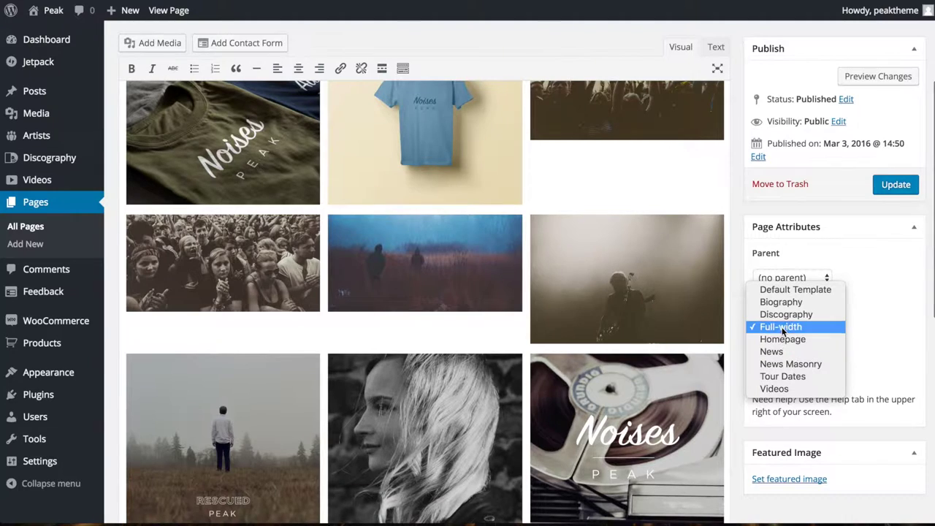
left_click(823, 324)
scroll(878, 314, "down", 6)
scroll(878, 313, "up", 4)
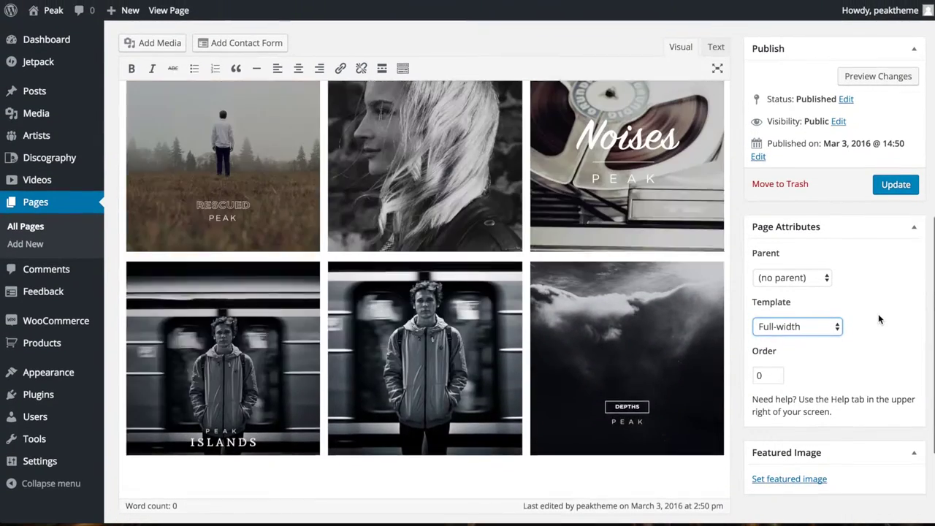
left_click(885, 193)
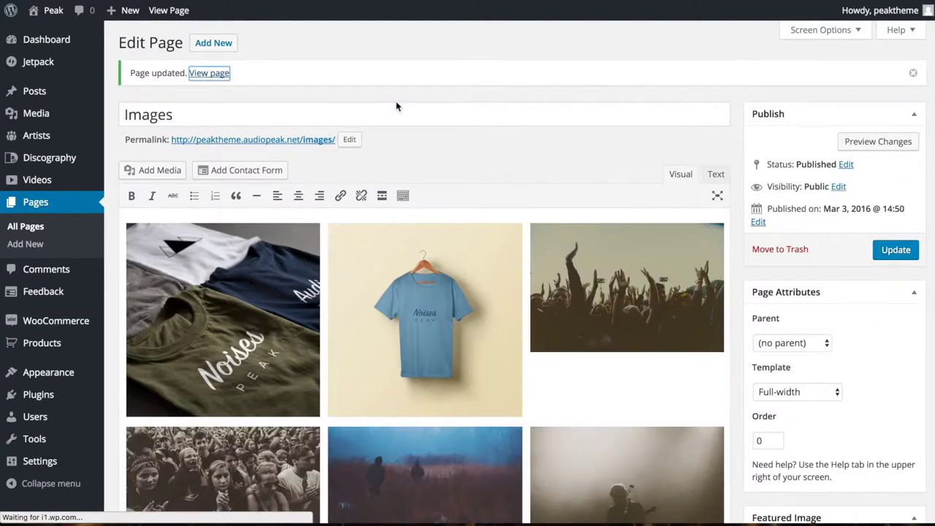
View the gallery on the live Images page and the tour date list on the Tour page.
scroll(397, 105, "down", 7)
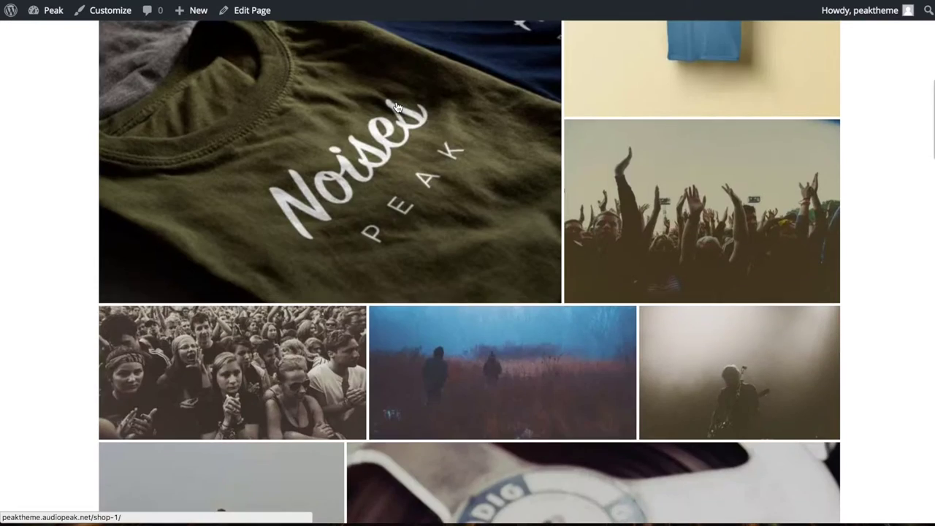
scroll(397, 107, "down", 6)
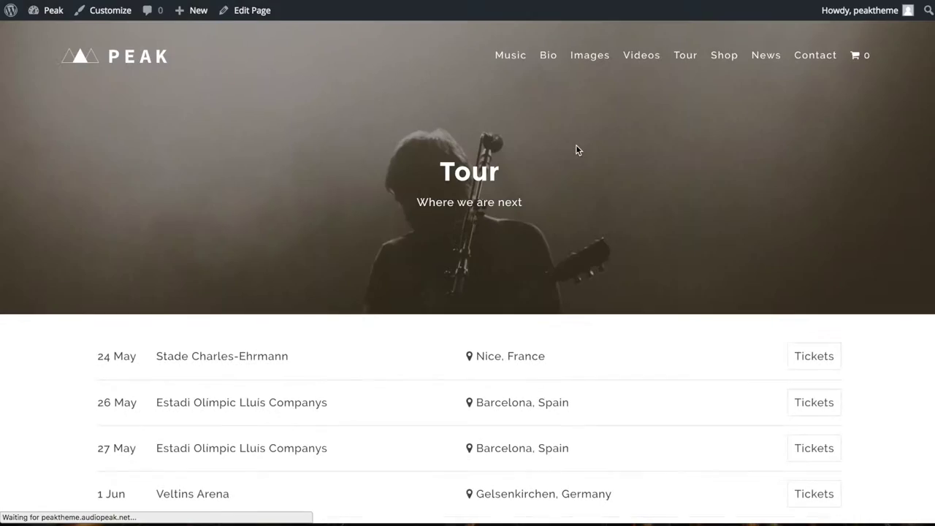
scroll(576, 148, "down", 8)
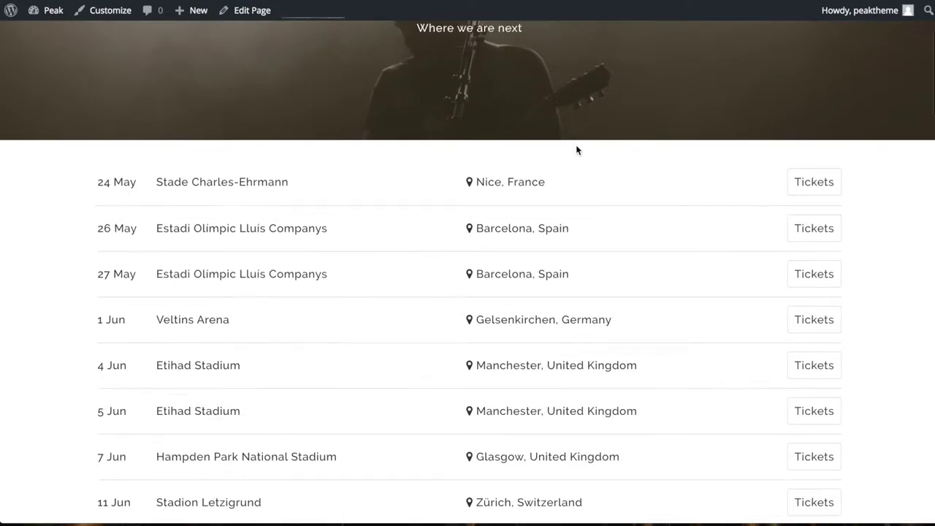
scroll(576, 149, "down", 6)
scroll(576, 149, "up", 15)
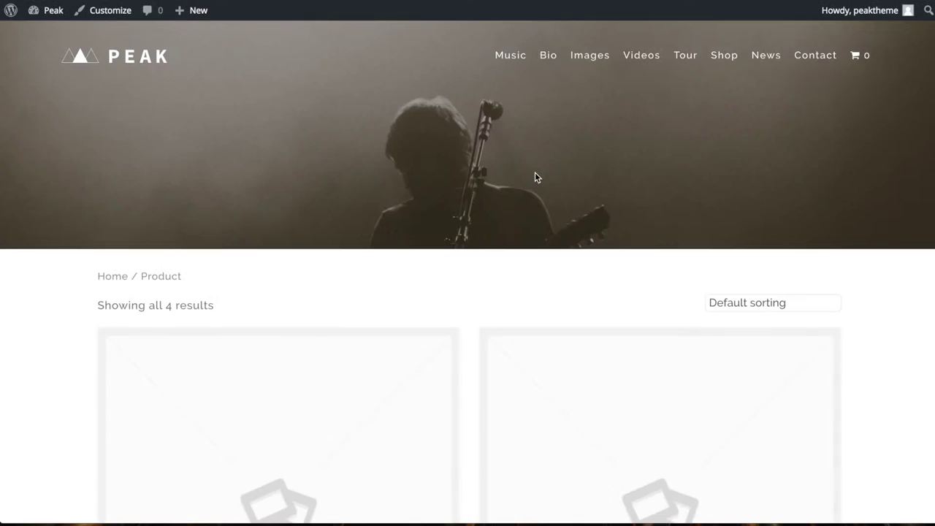
Customize the shop page and add the WooCommerce Price Filter widget to the Sidebar Shop widget area.
scroll(284, 183, "down", 4)
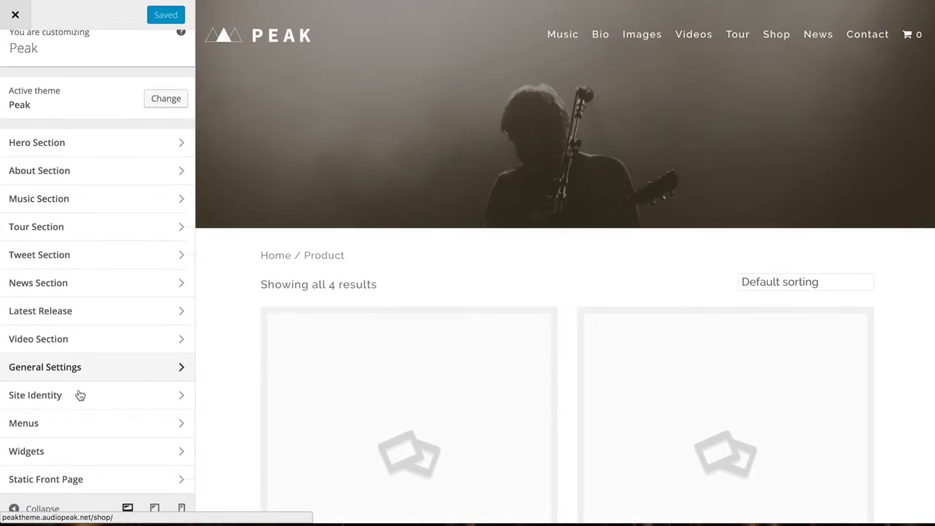
left_click(27, 457)
left_click(58, 98)
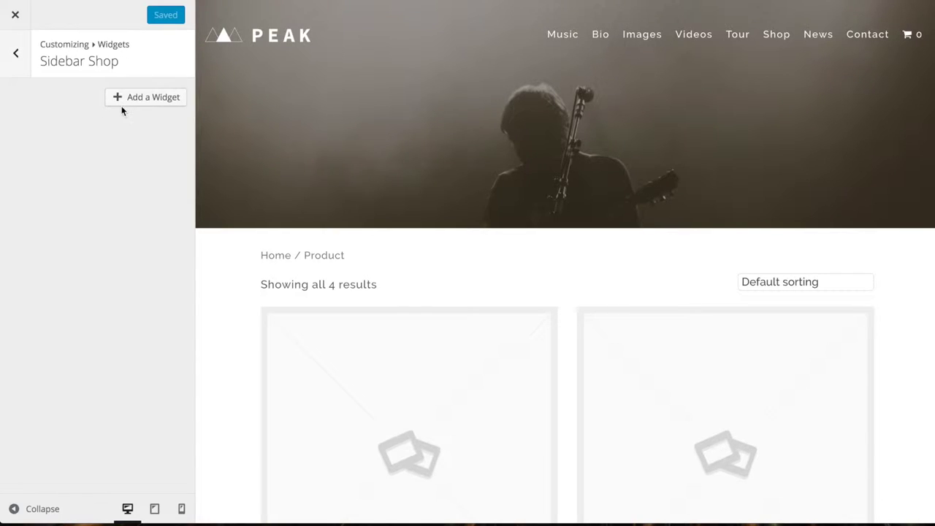
left_click(126, 100)
type("fil")
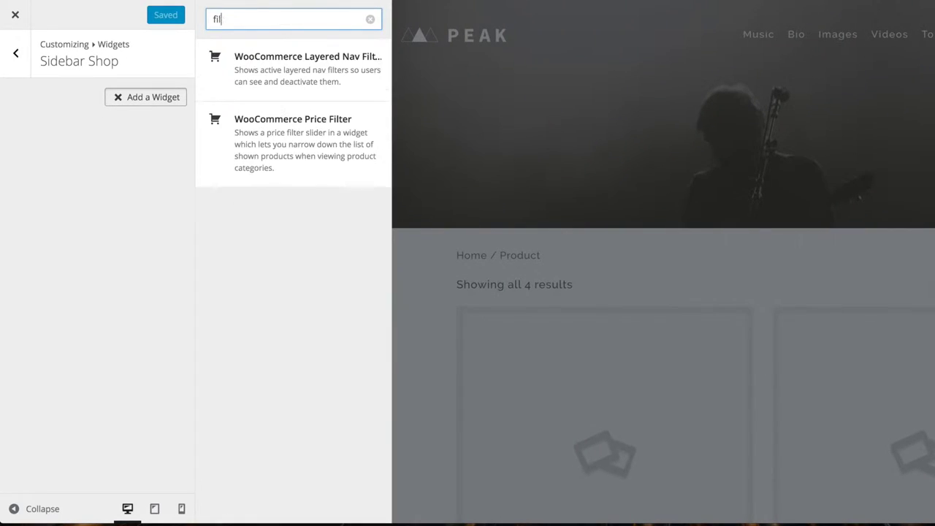
type("ter")
left_click(265, 144)
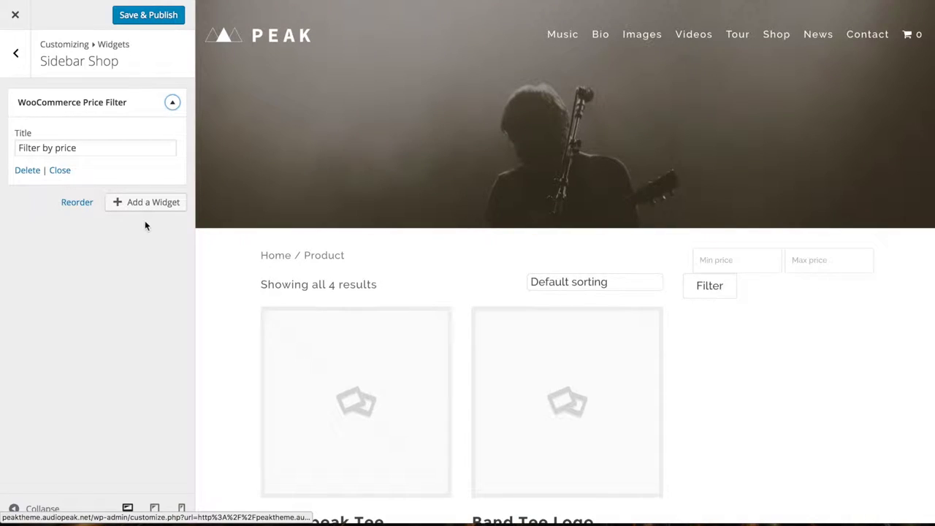
Add the WooCommerce Products widget to the Sidebar Shop area, publish the change, and view the updated shop page.
left_click(132, 204)
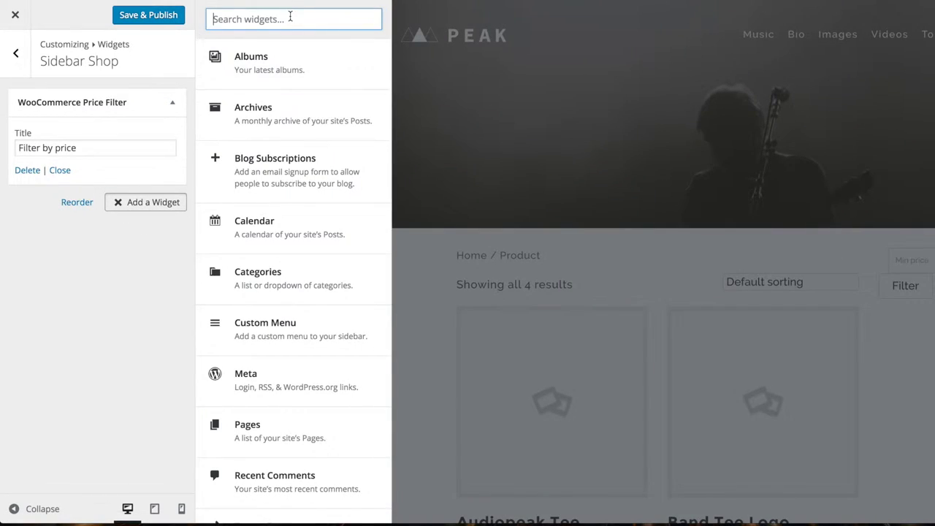
type("product")
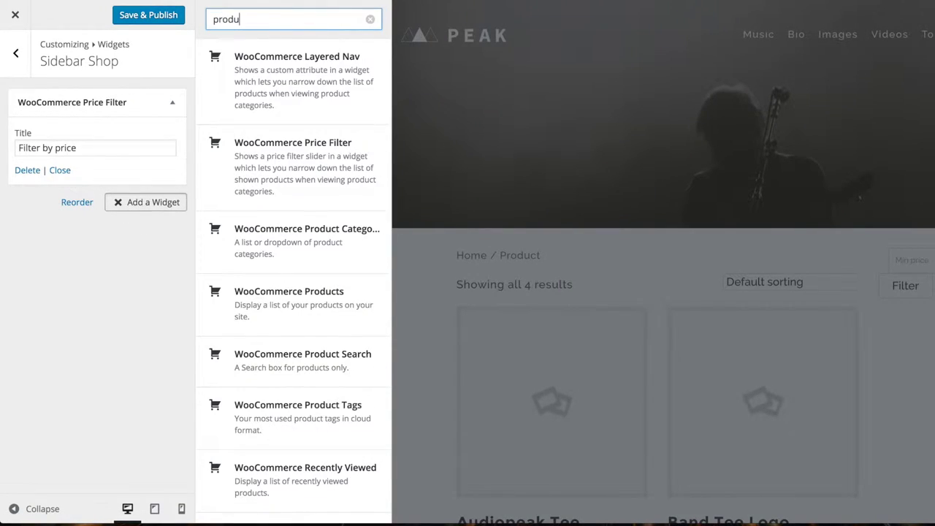
left_click(259, 293)
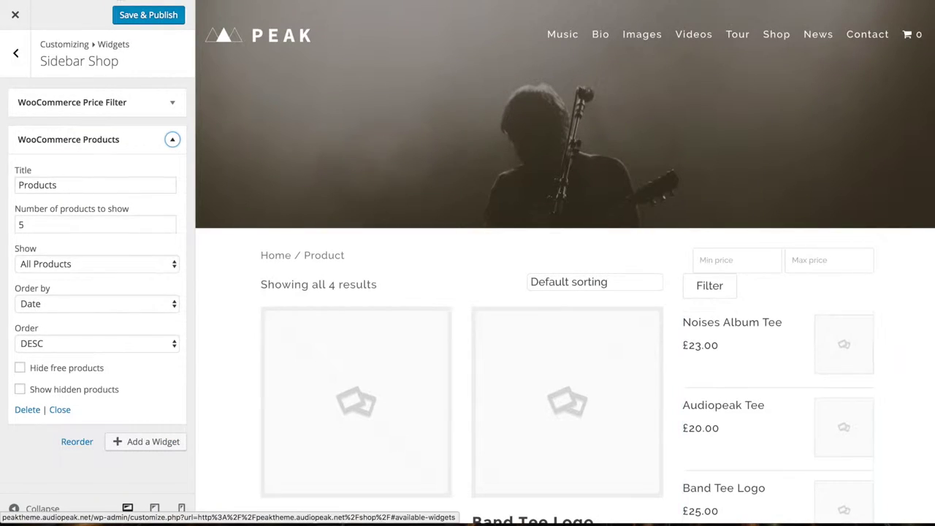
left_click(150, 12)
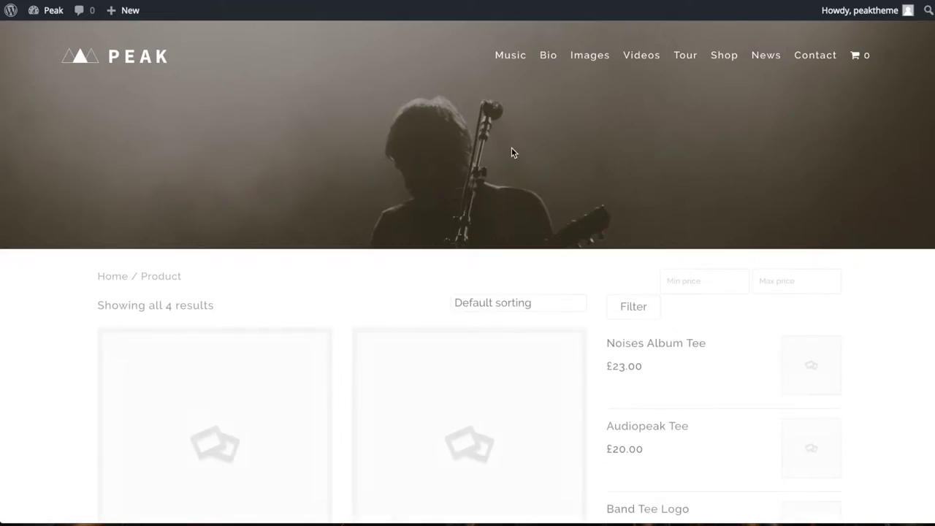
scroll(603, 179, "down", 1)
scroll(604, 179, "down", 1)
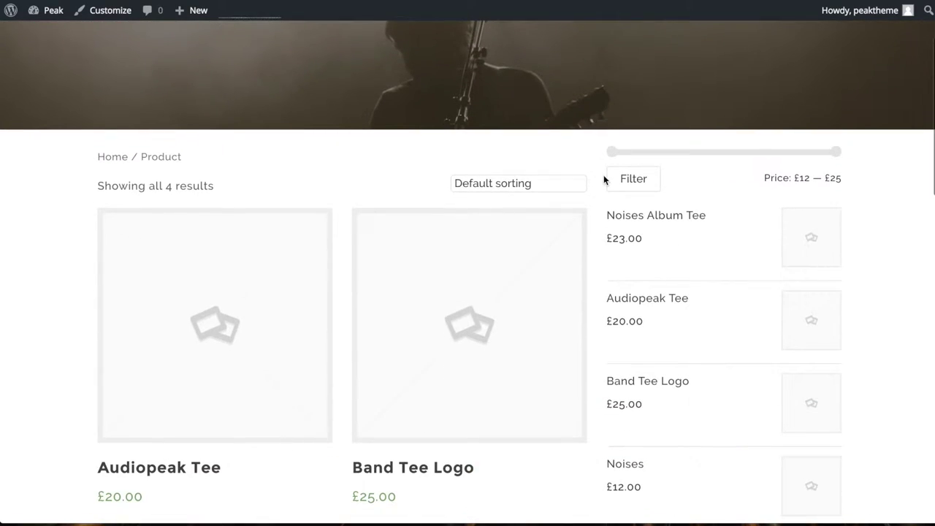
scroll(439, 261, "down", 2)
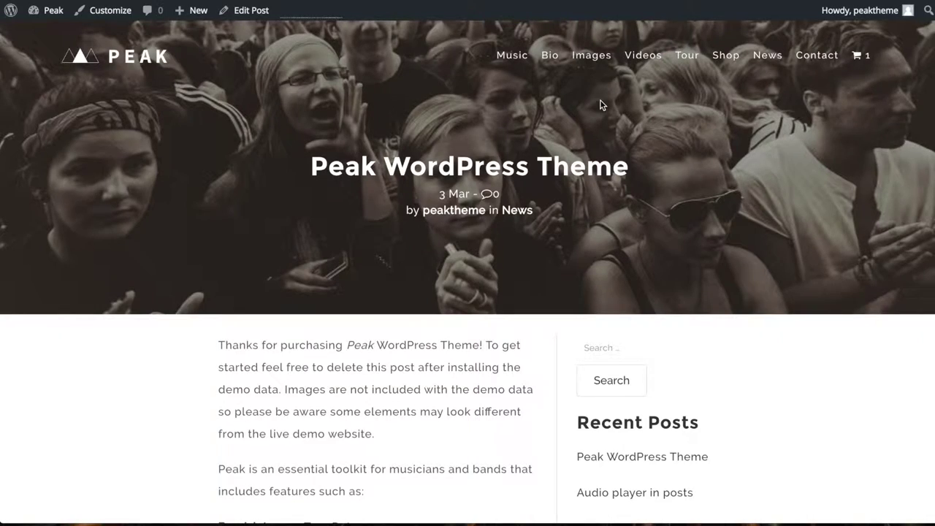
Remove all widgets from the Sidebar area of the Peak WordPress Theme post, publish the change, and review the live post.
mouse_move(772, 58)
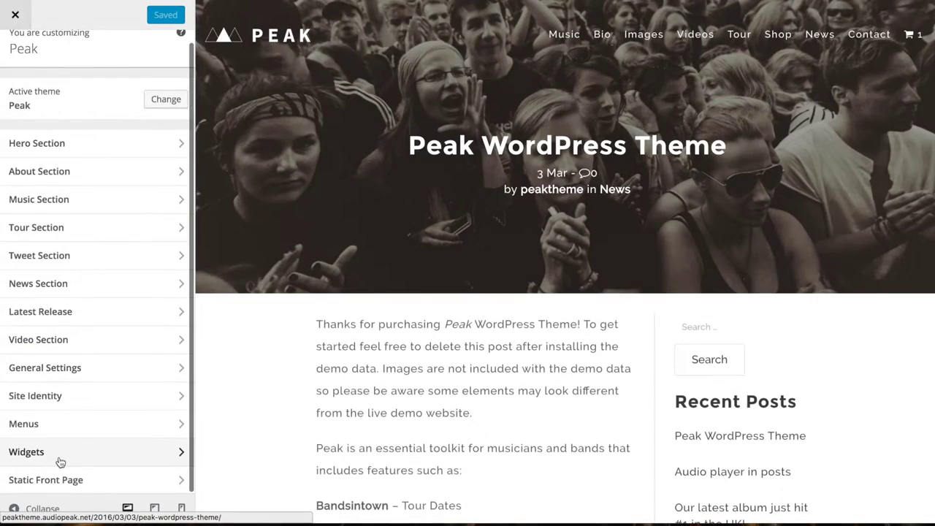
left_click(65, 455)
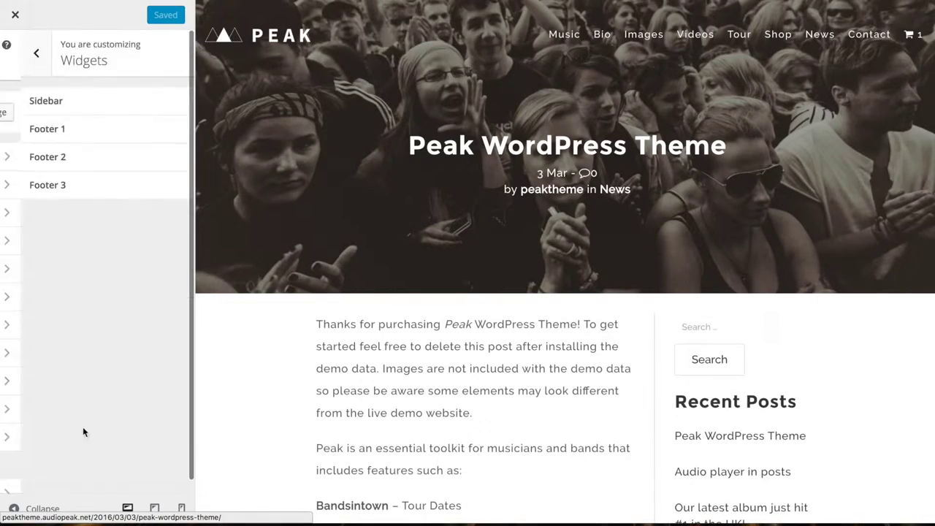
left_click(25, 105)
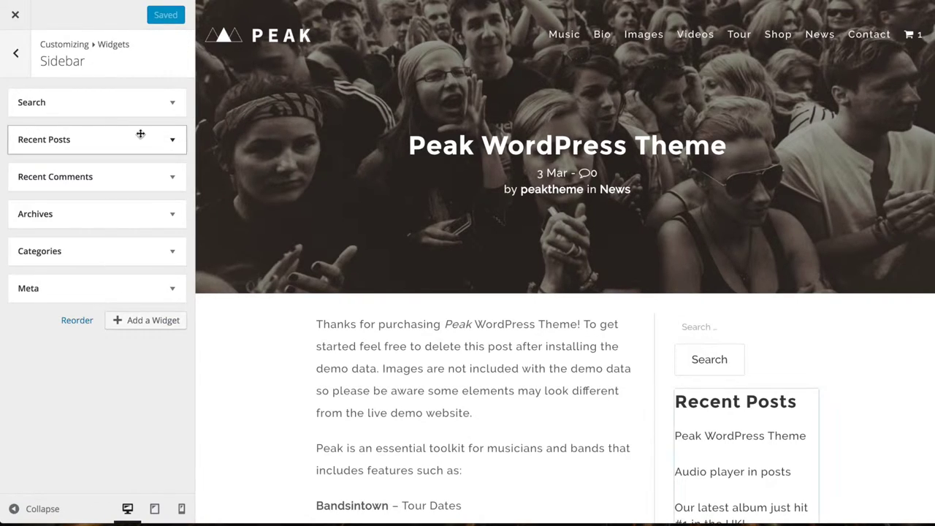
left_click(160, 101)
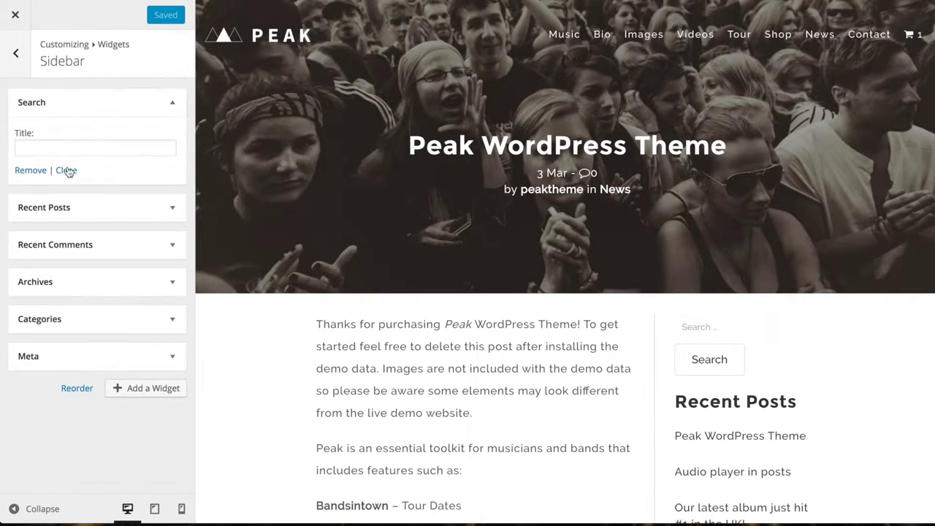
left_click(29, 169)
left_click(133, 105)
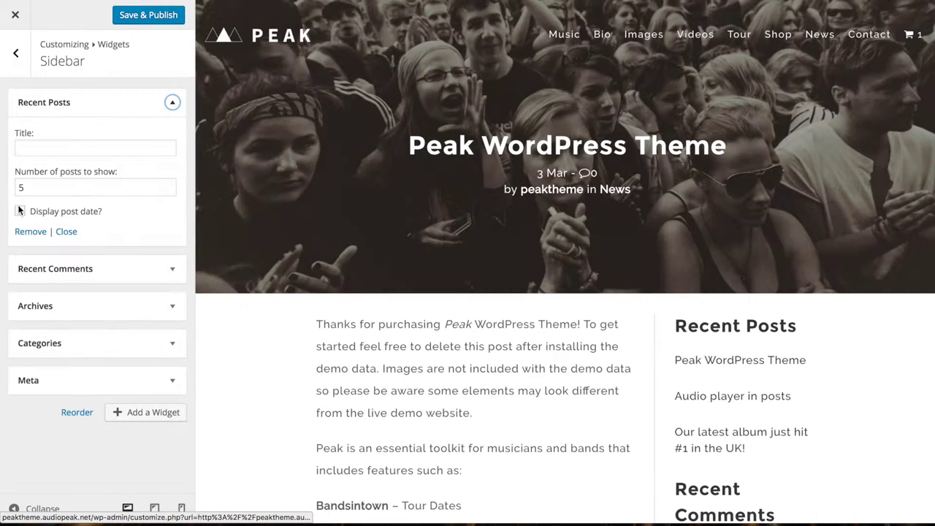
left_click(25, 232)
left_click(124, 16)
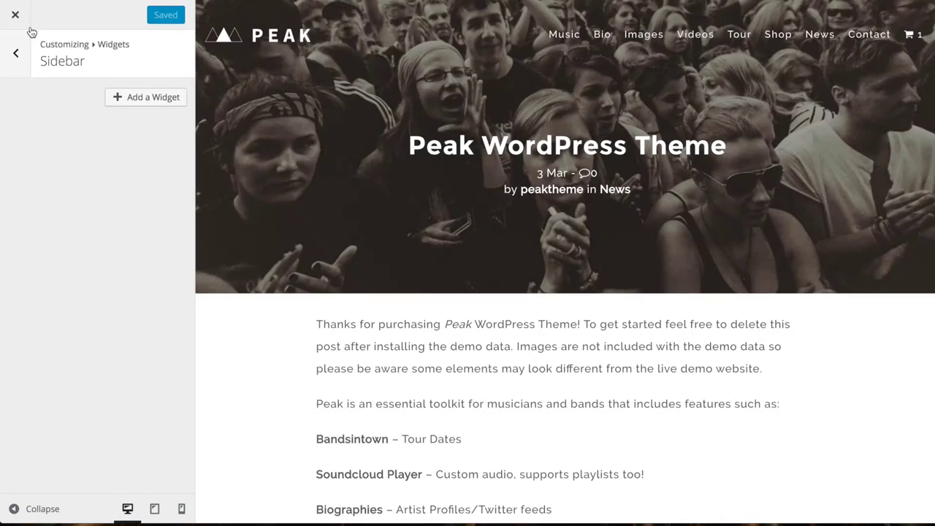
left_click(15, 19)
scroll(495, 233, "down", 10)
scroll(494, 234, "down", 4)
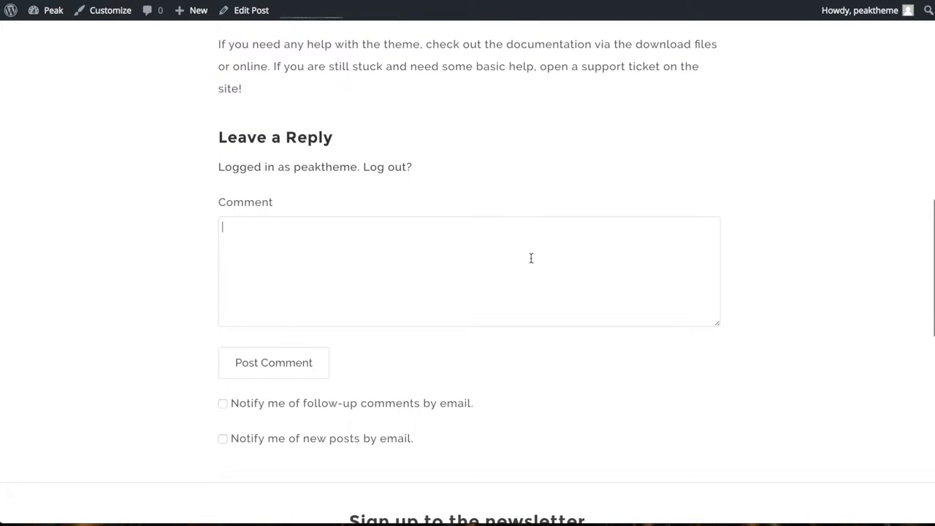
scroll(526, 260, "down", 3)
scroll(530, 261, "up", 6)
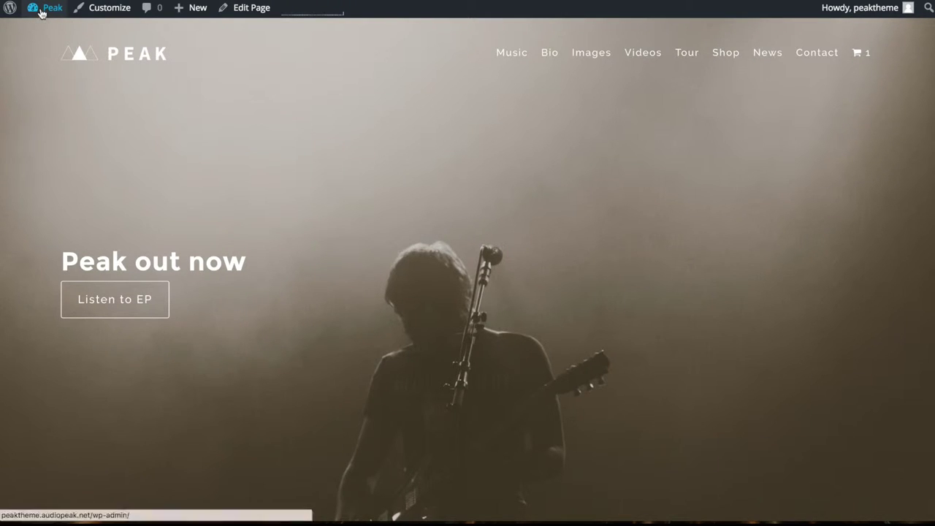
Set the Shop Page to Shop in the WooCommerce product display settings and save the changes.
left_click(42, 10)
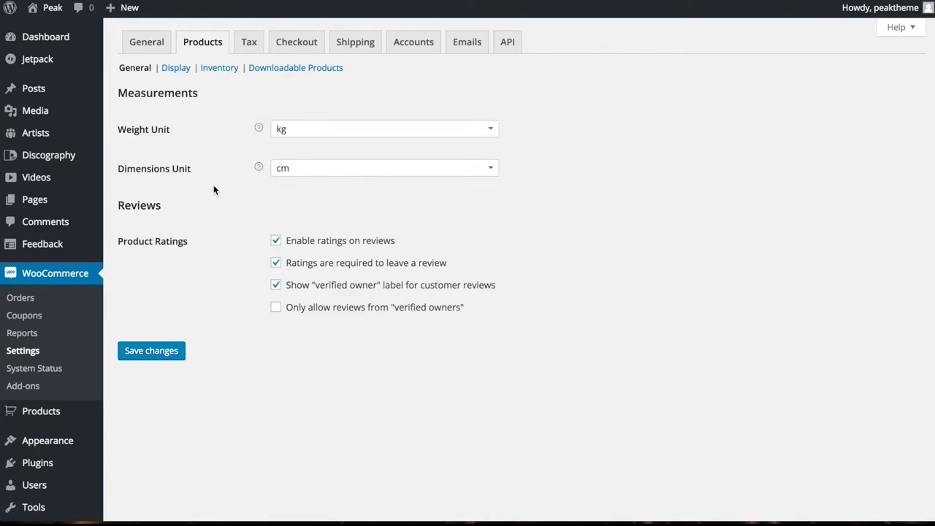
left_click(176, 68)
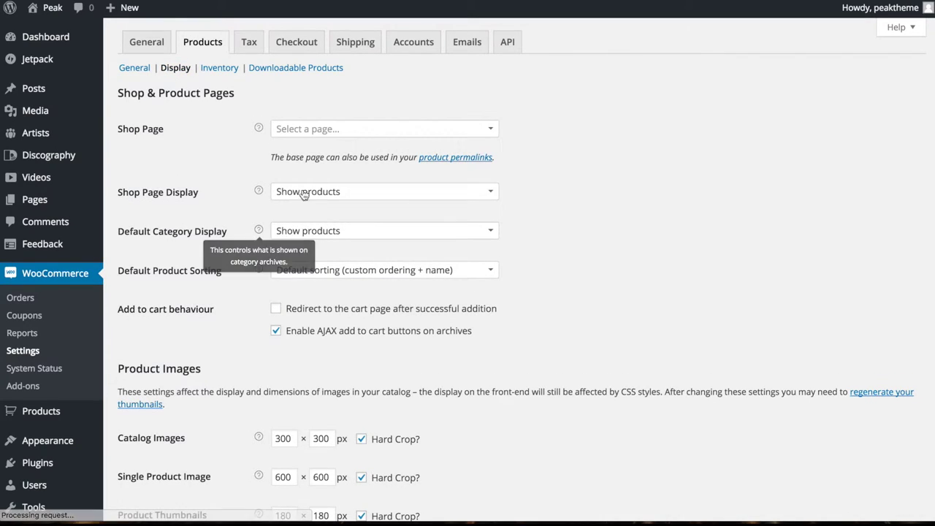
left_click(308, 131)
type("shop")
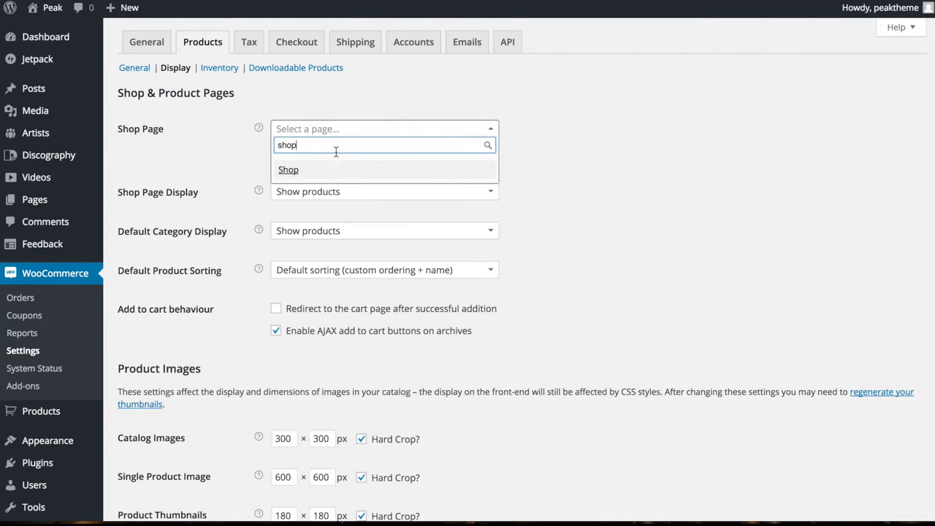
left_click(318, 173)
scroll(222, 145, "down", 2)
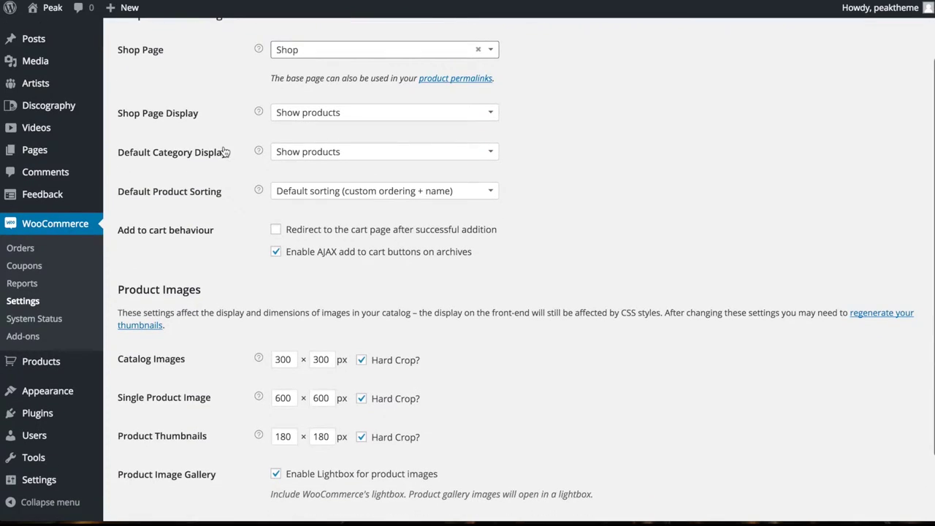
scroll(250, 145, "down", 2)
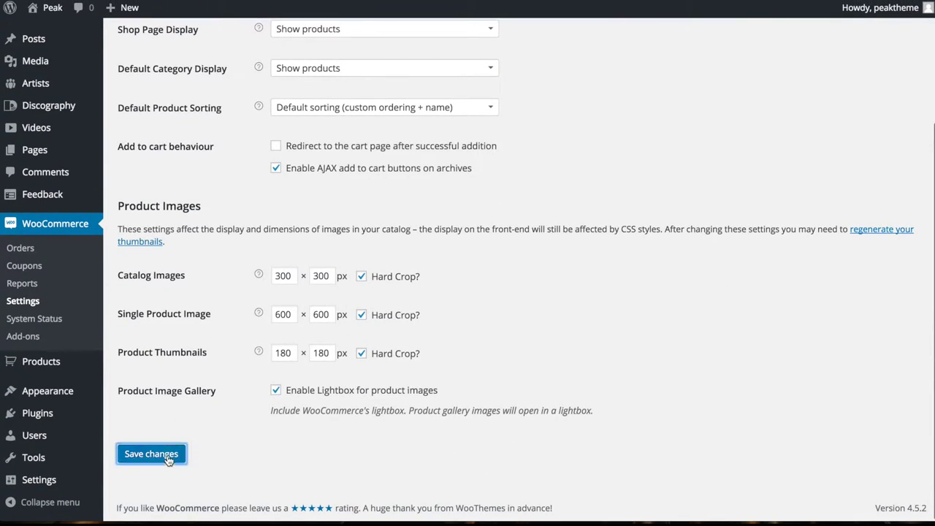
left_click(151, 454)
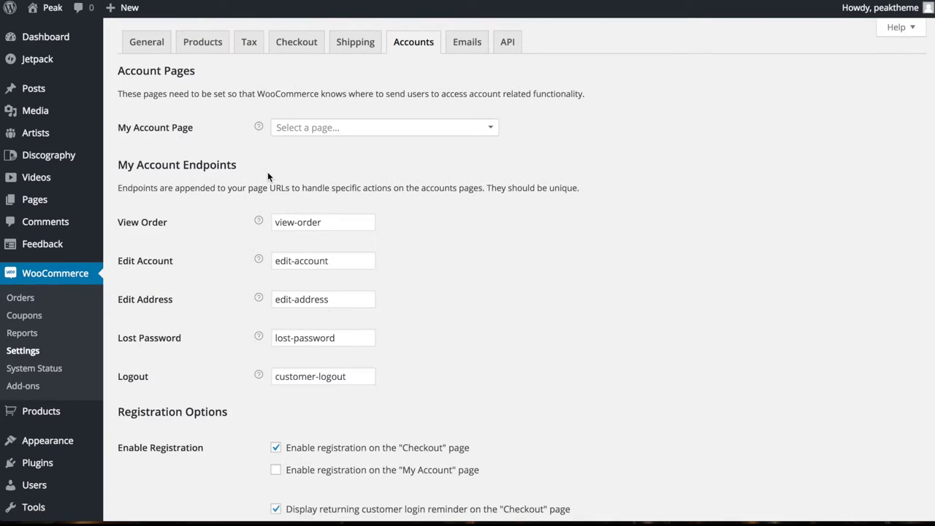
Assign My Account as the My Account Page in the WooCommerce account settings and save the changes.
left_click(303, 127)
type("a")
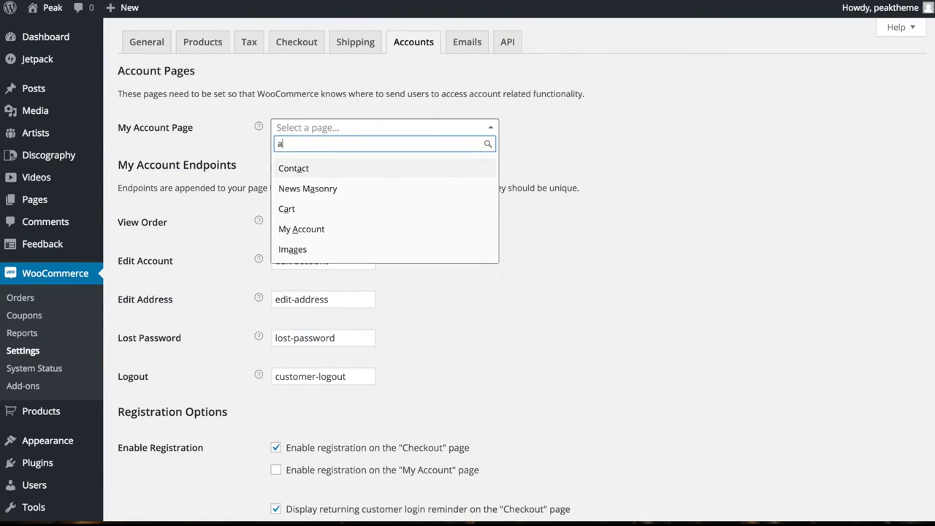
type("cc")
left_click(310, 170)
scroll(467, 271, "down", 2)
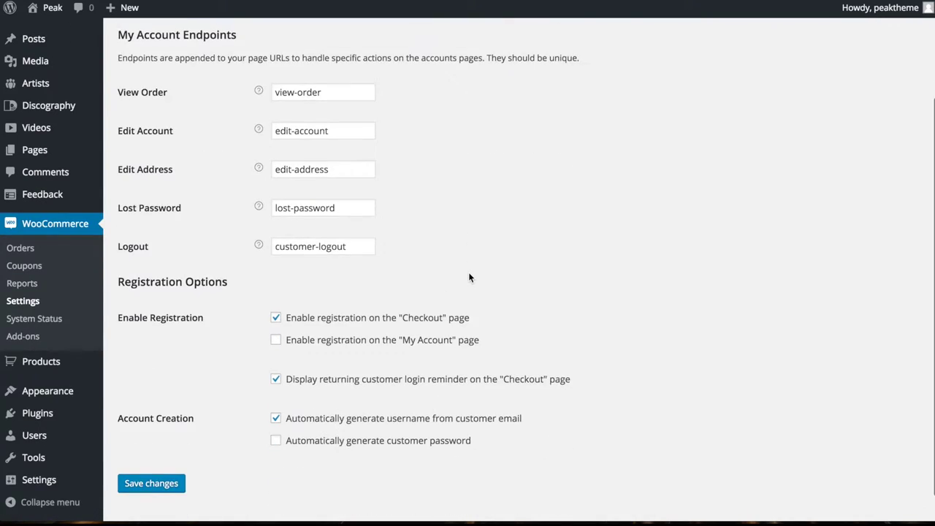
left_click(168, 466)
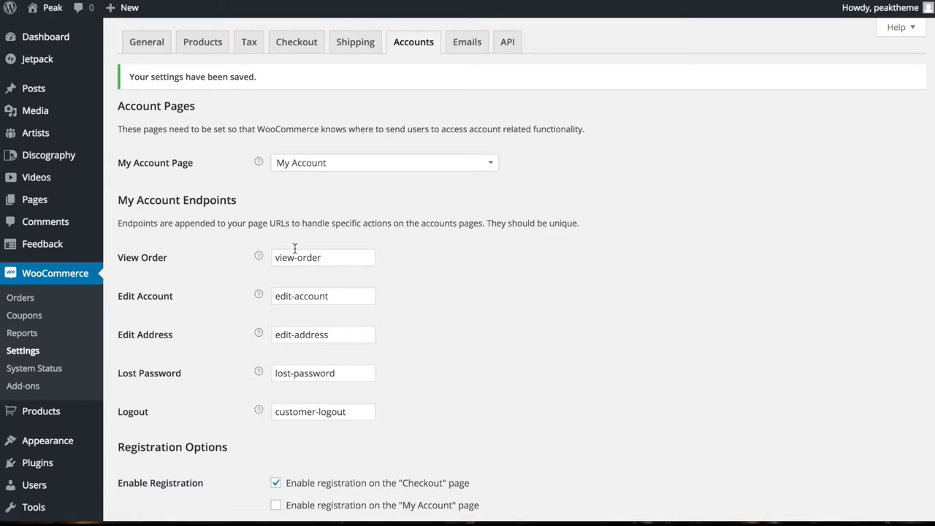
Set the WooCommerce Cart Page to Cart and the Checkout Page to Checkout, leave Terms and Conditions unassigned, and save.
left_click(294, 52)
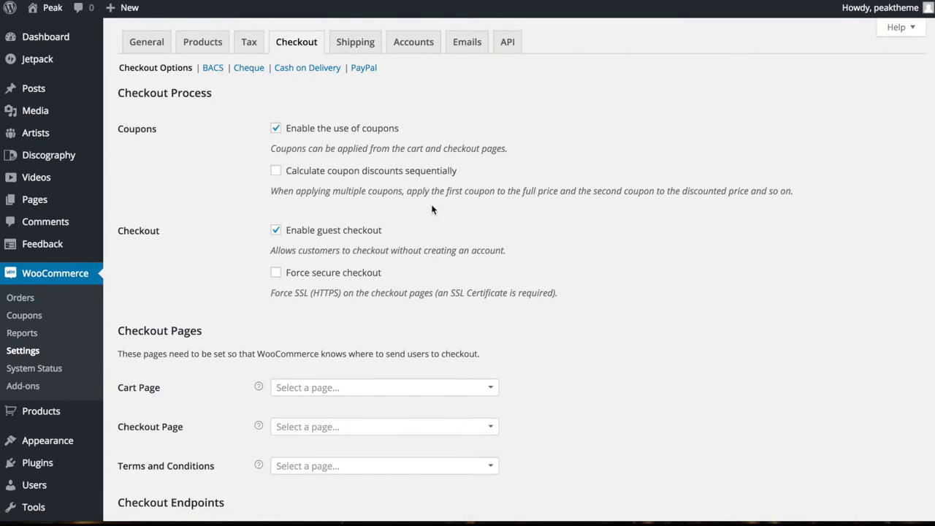
scroll(381, 250, "down", 2)
left_click(324, 240)
type("cart")
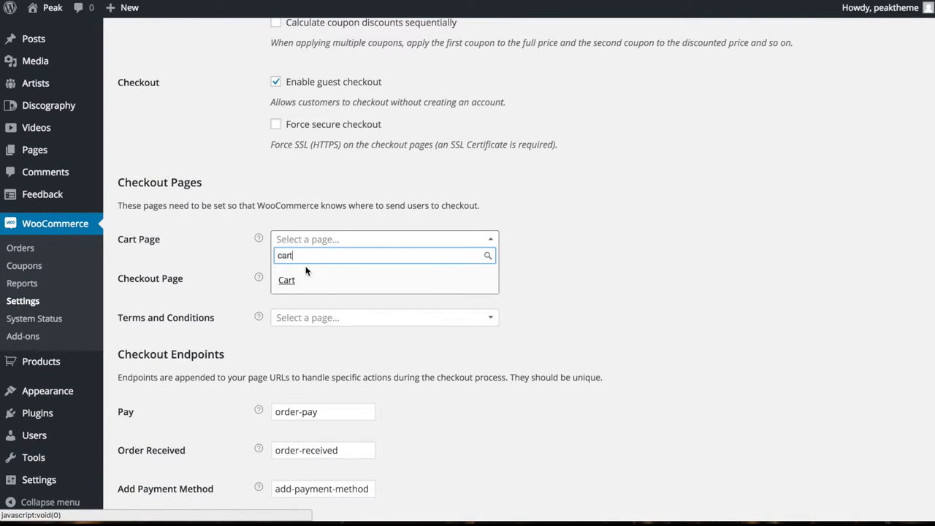
left_click(306, 278)
left_click(315, 281)
type("che")
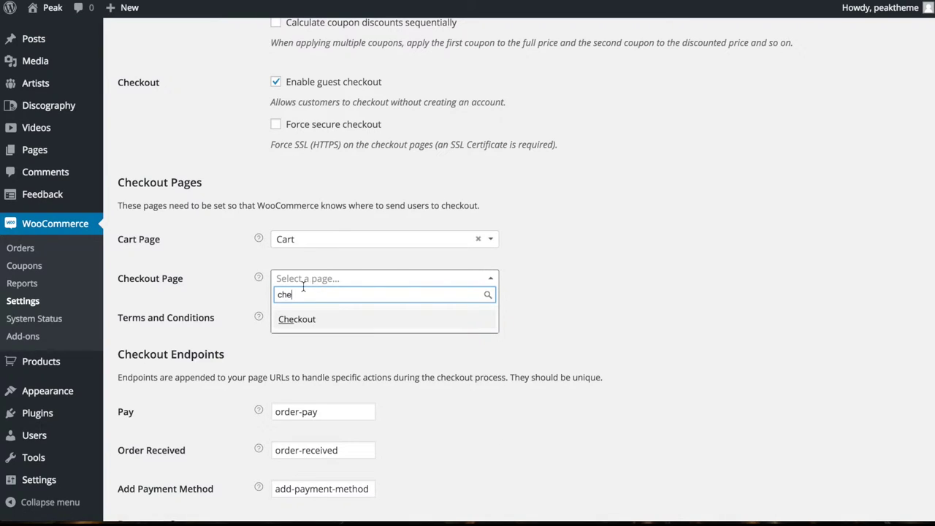
left_click(296, 319)
left_click(307, 318)
left_click(212, 325)
scroll(211, 350, "down", 5)
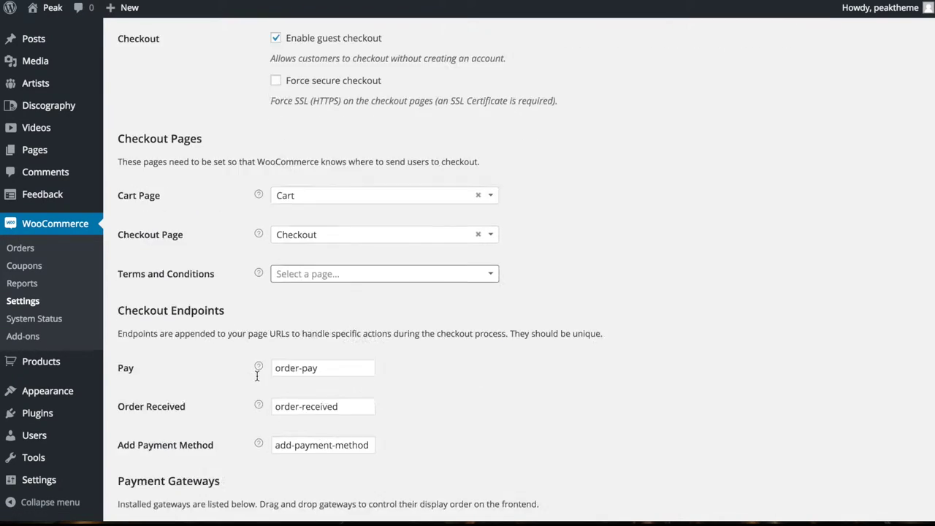
left_click(132, 450)
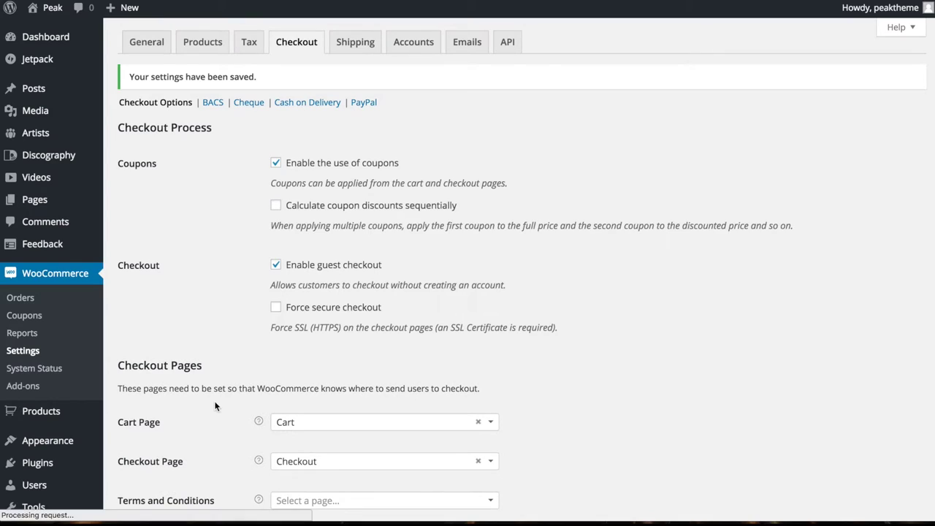
Configure Jetpack Sharing with Facebook and Twitter buttons shown on Posts, Twitter site tag audiopeak, and CSS and JS disabled.
mouse_move(73, 60)
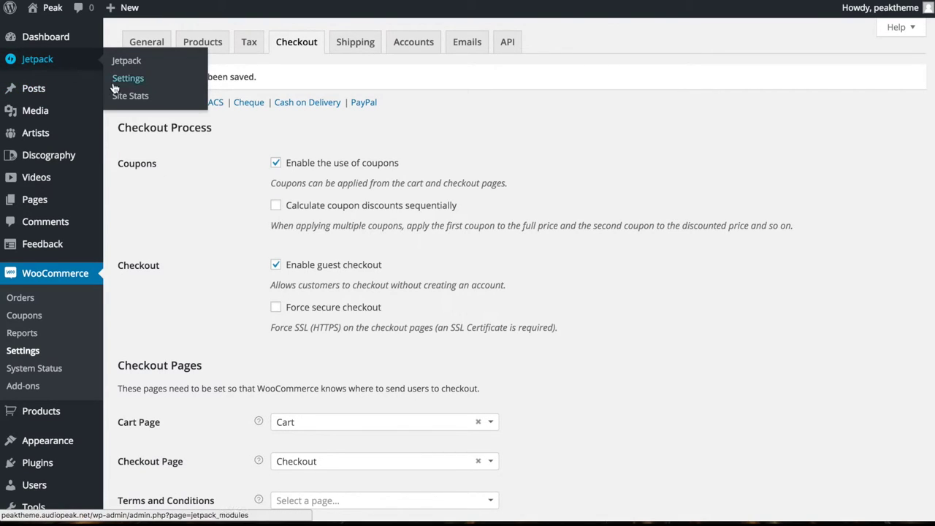
scroll(196, 314, "down", 4)
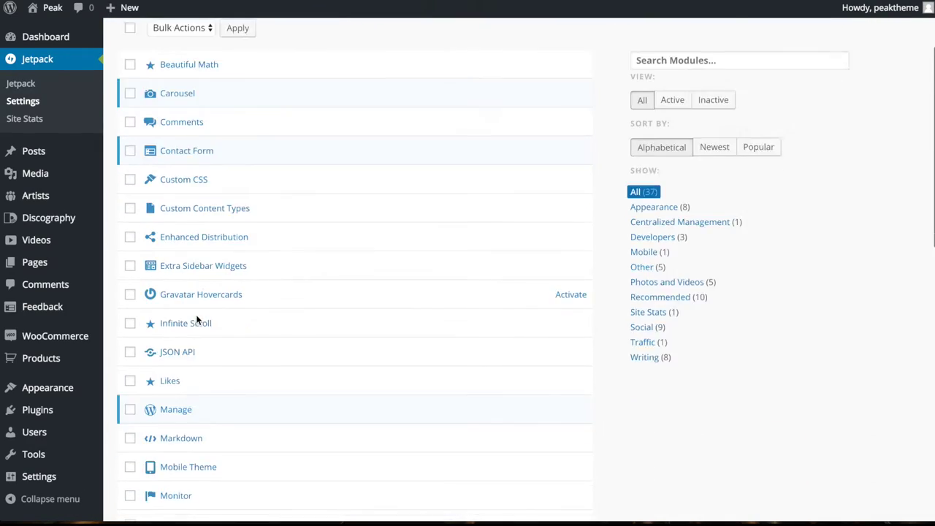
scroll(196, 319, "down", 4)
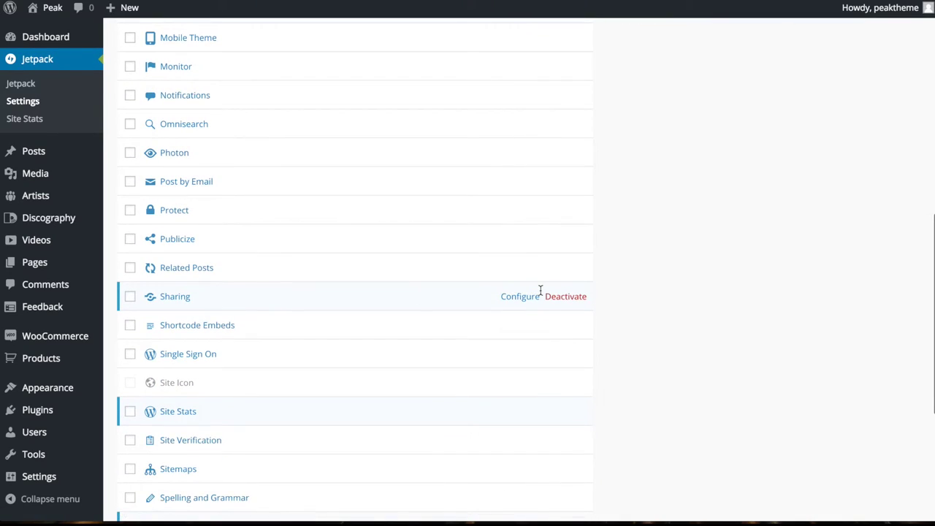
left_click(520, 297)
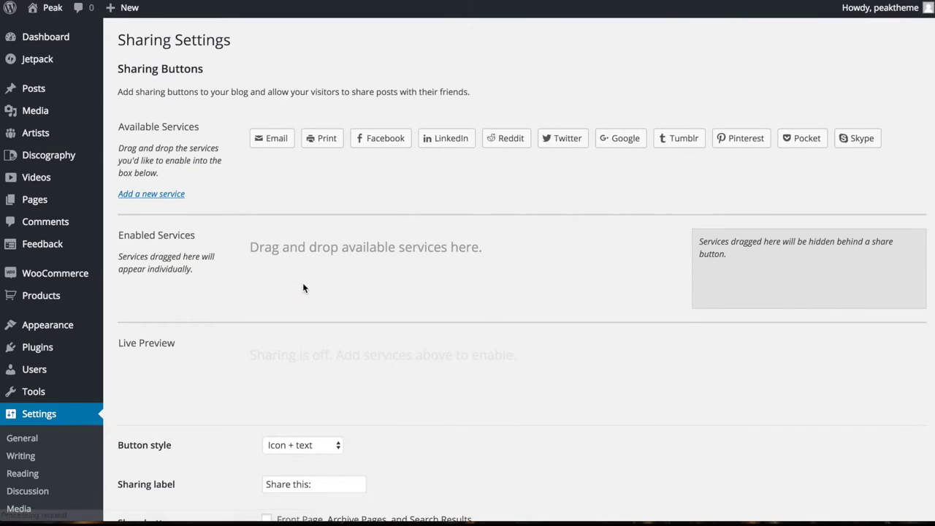
scroll(302, 285, "down", 1)
left_click_drag(367, 107, 276, 256)
left_click_drag(476, 104, 407, 254)
left_click_drag(469, 122, 432, 263)
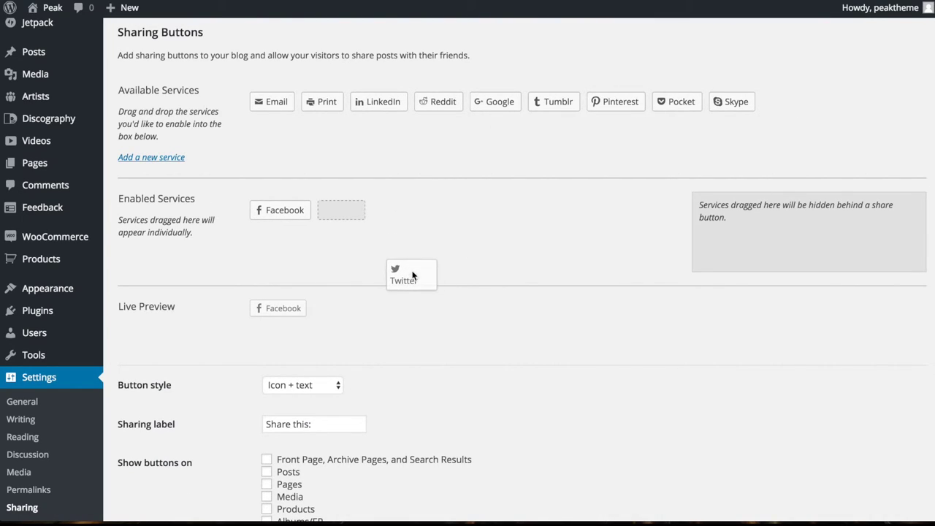
scroll(451, 374, "down", 3)
scroll(377, 287, "down", 1)
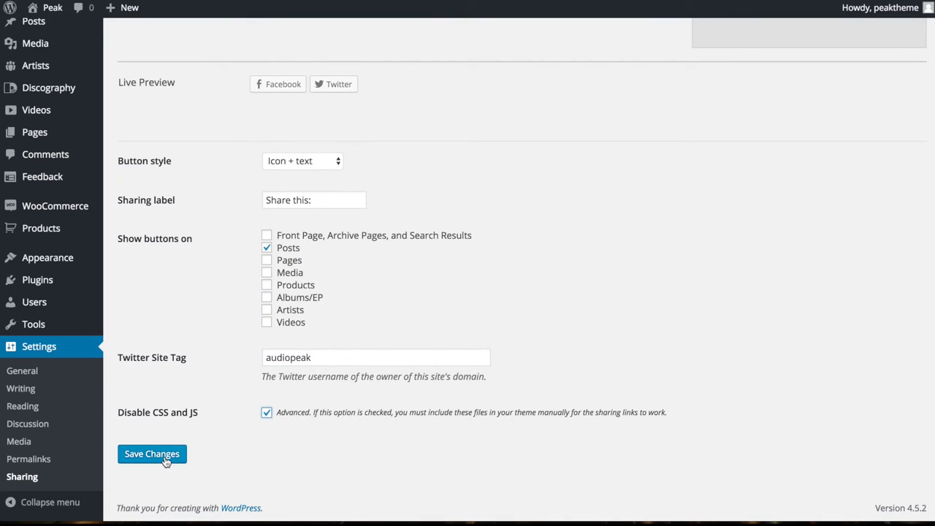
Review the finished live home page from the hero section through music, tour dates and news to the footer widgets.
scroll(488, 377, "down", 1)
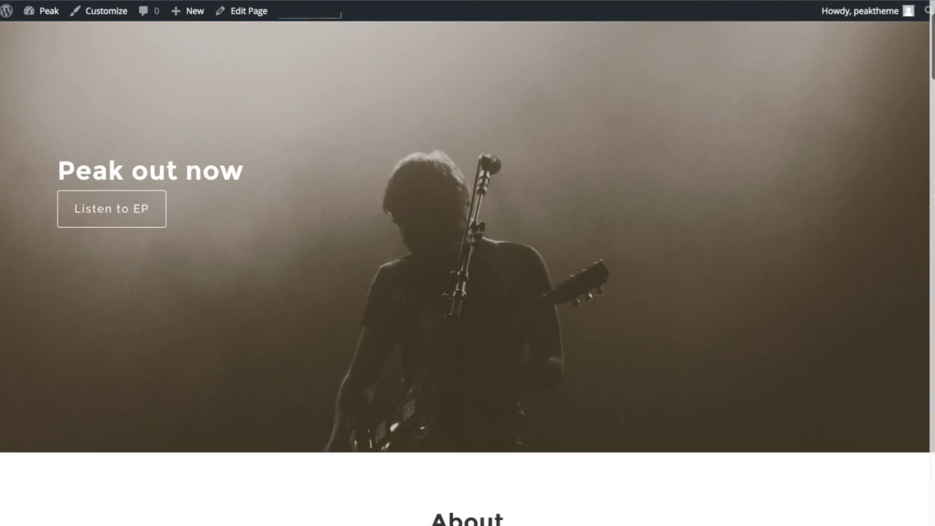
scroll(468, 293, "down", 8)
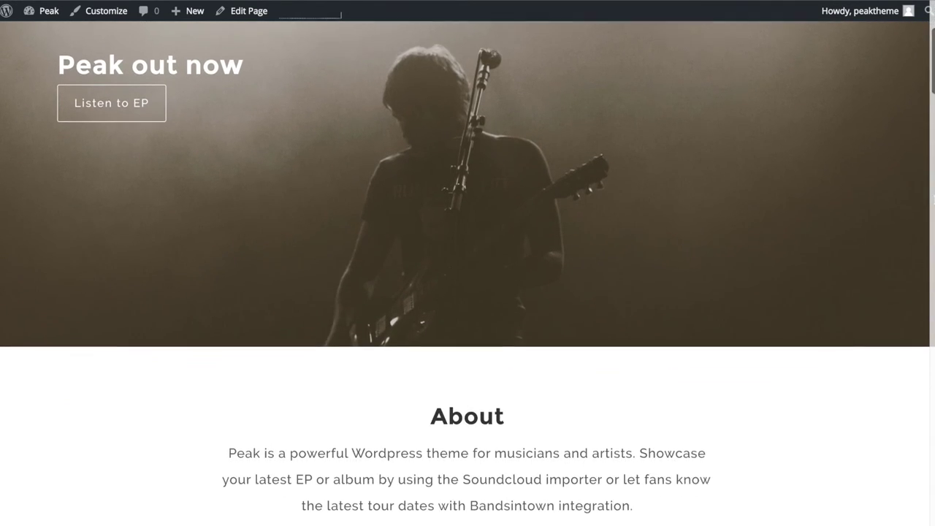
scroll(933, 204, "down", 10)
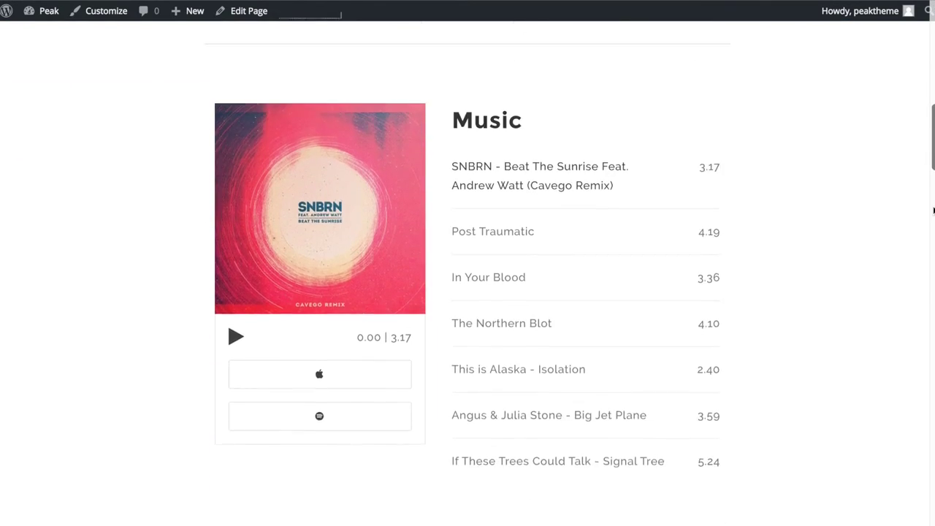
scroll(933, 210, "down", 12)
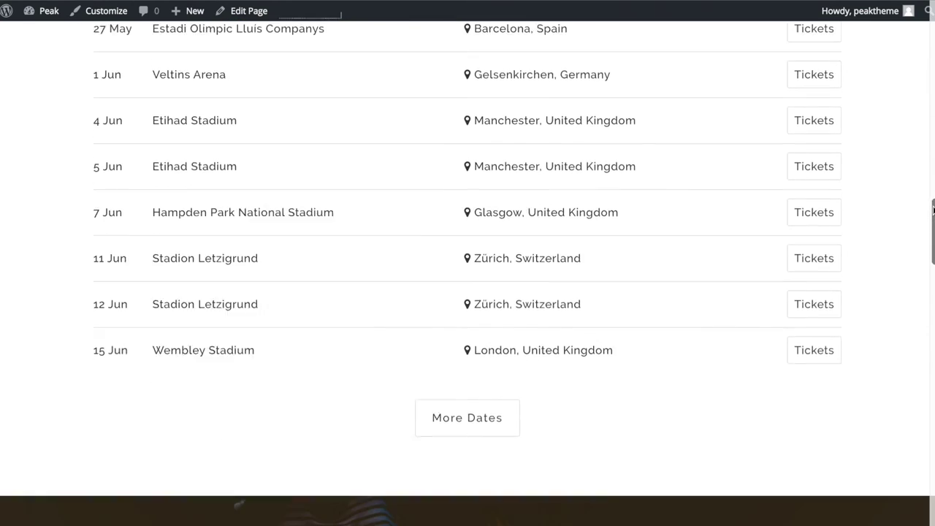
scroll(933, 210, "down", 12)
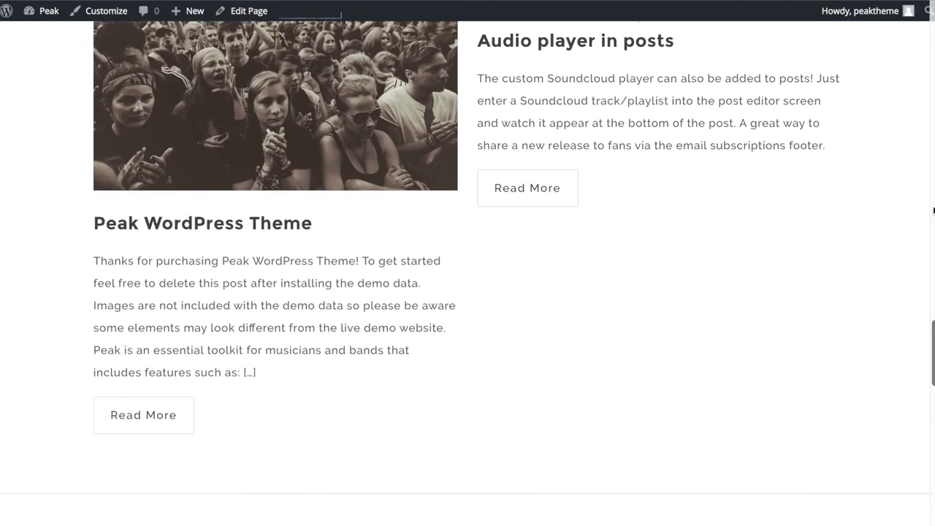
scroll(933, 211, "down", 4)
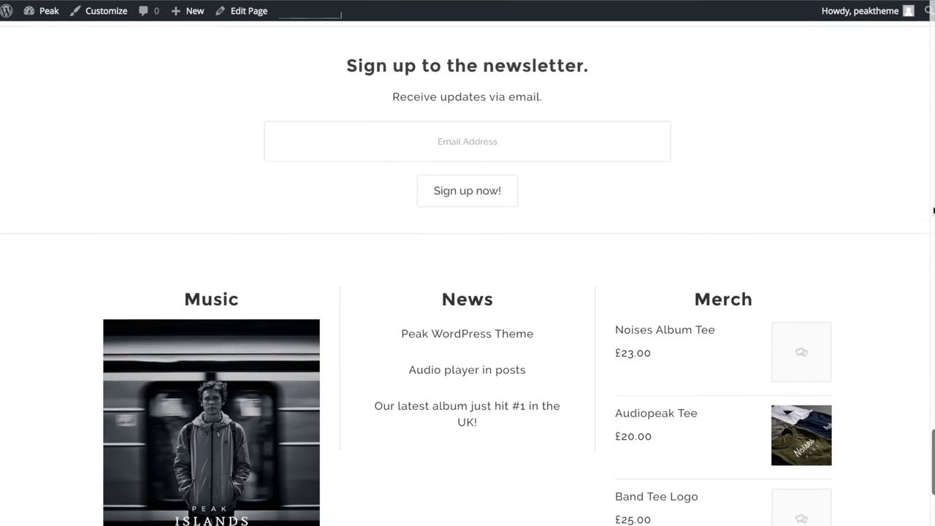